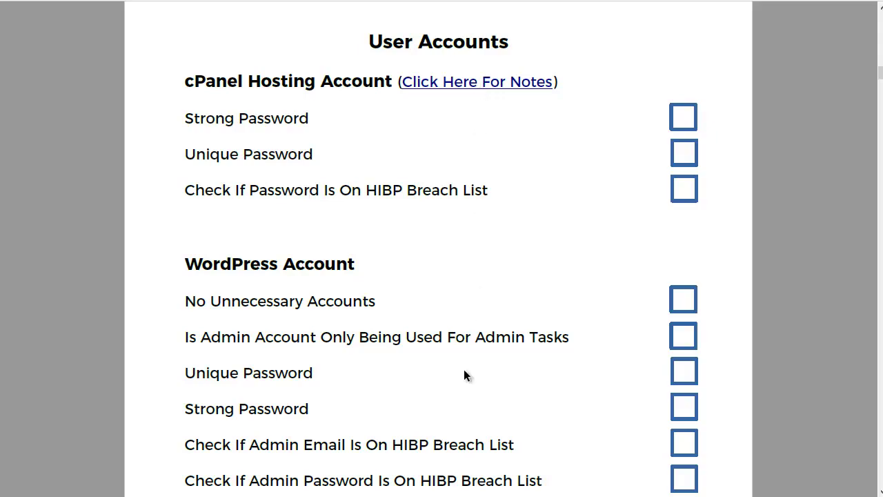
# Review the cPanel account notes and mark the strong and unique password checklist items.
pyautogui.click(459, 83)
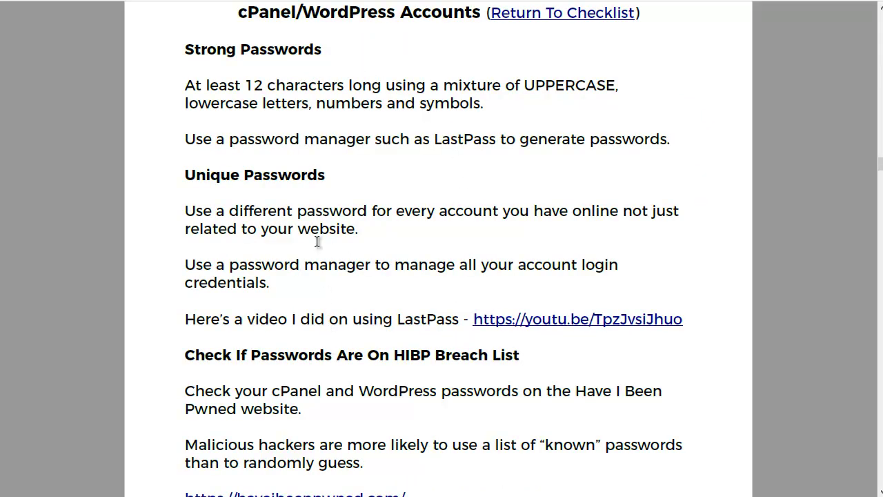
pyautogui.moveTo(186, 81); pyautogui.dragTo(430, 142)
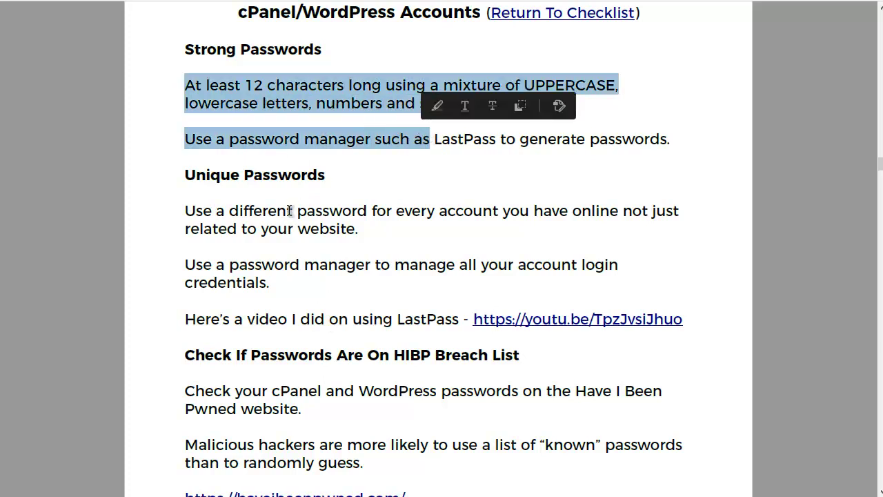
pyautogui.scroll(1, 419, 291)
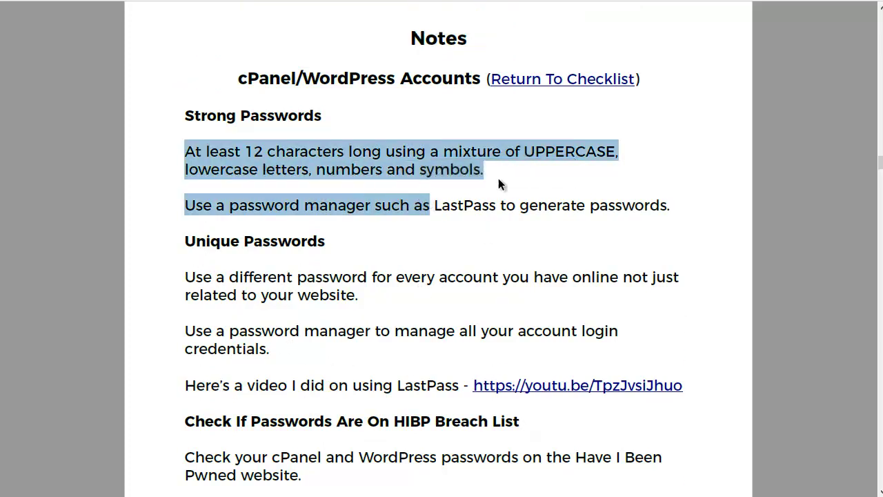
pyautogui.click(543, 81)
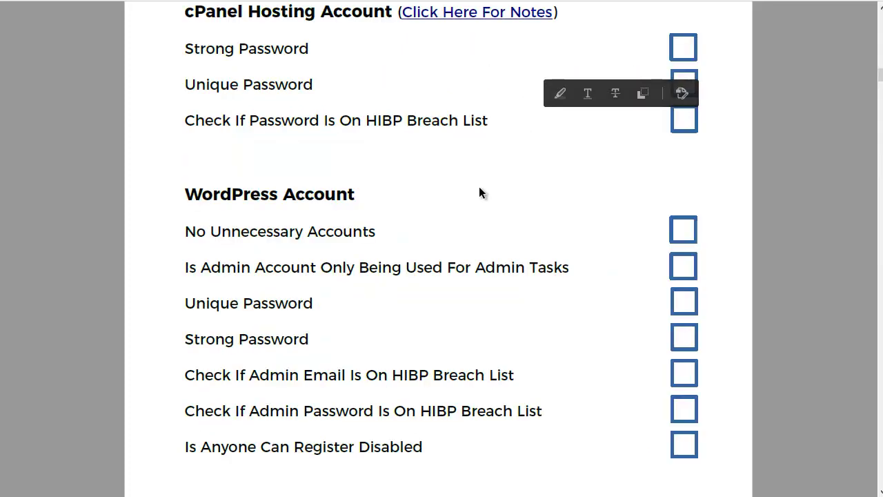
pyautogui.scroll(1, 479, 186)
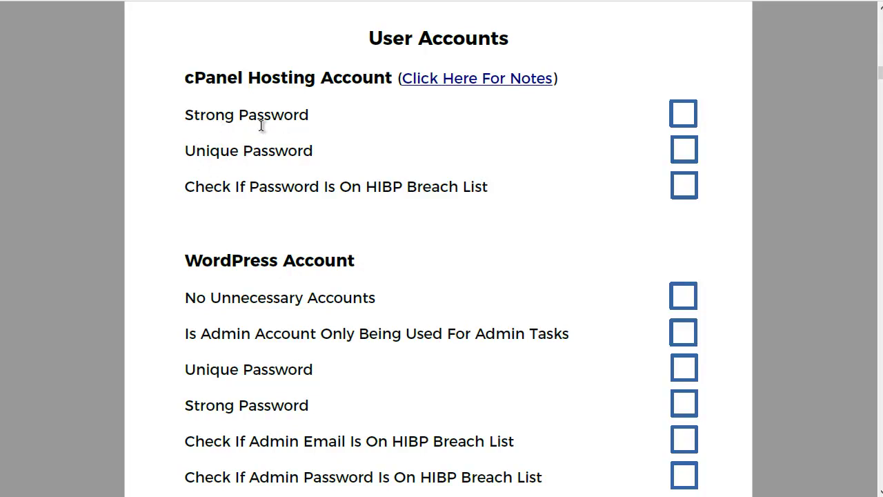
pyautogui.moveTo(184, 150); pyautogui.dragTo(302, 158)
pyautogui.click(298, 156)
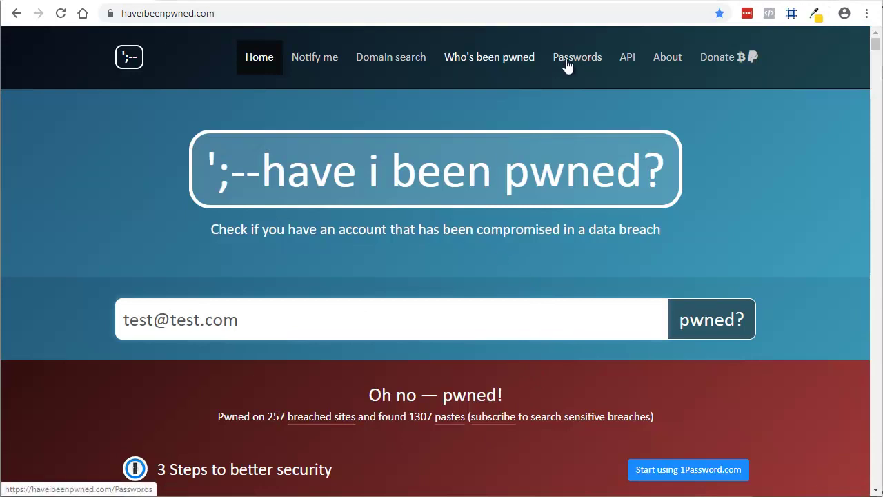
# Check a sample password in Pwned Passwords and note it was seen 3,730,471 times.
pyautogui.click(567, 62)
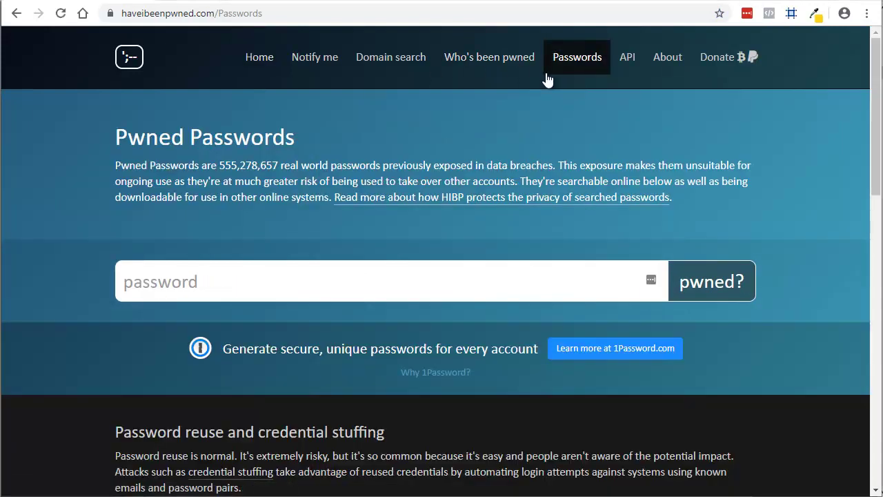
pyautogui.click(182, 286)
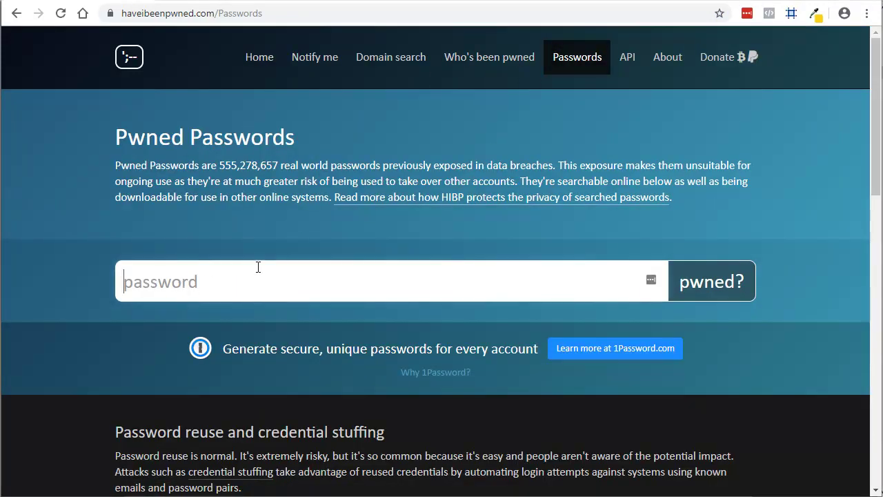
pyautogui.write('•••••••')
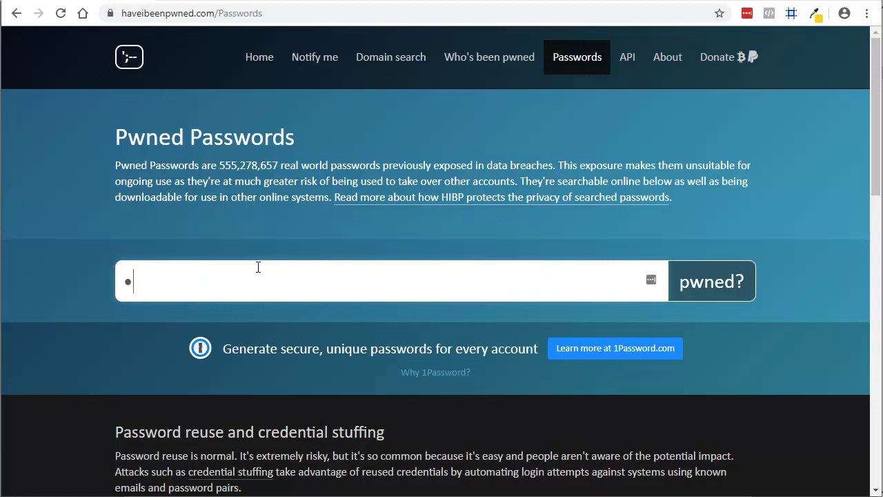
pyautogui.write('•')
pyautogui.press('Return')
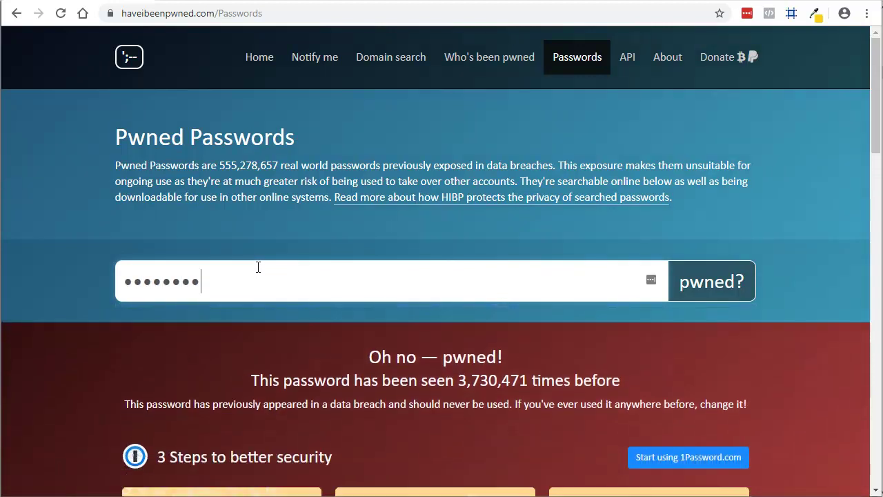
pyautogui.moveTo(458, 380); pyautogui.dragTo(555, 387)
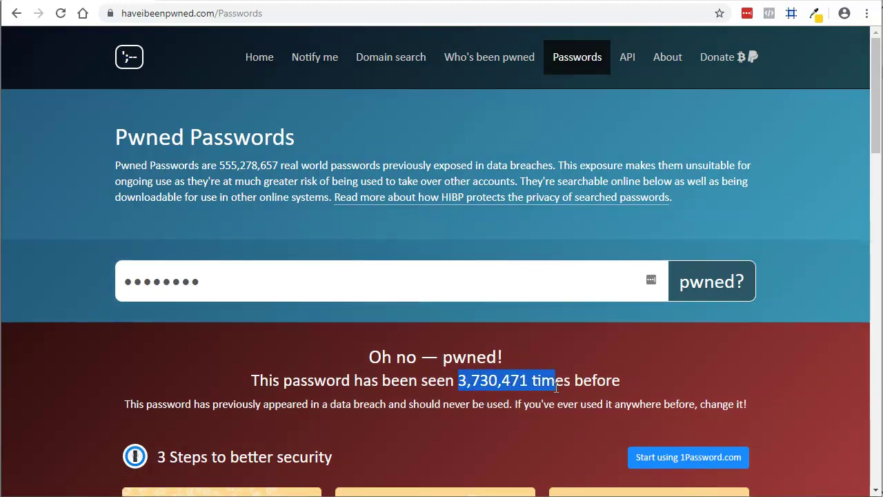
pyautogui.scroll(-7, 363, 383)
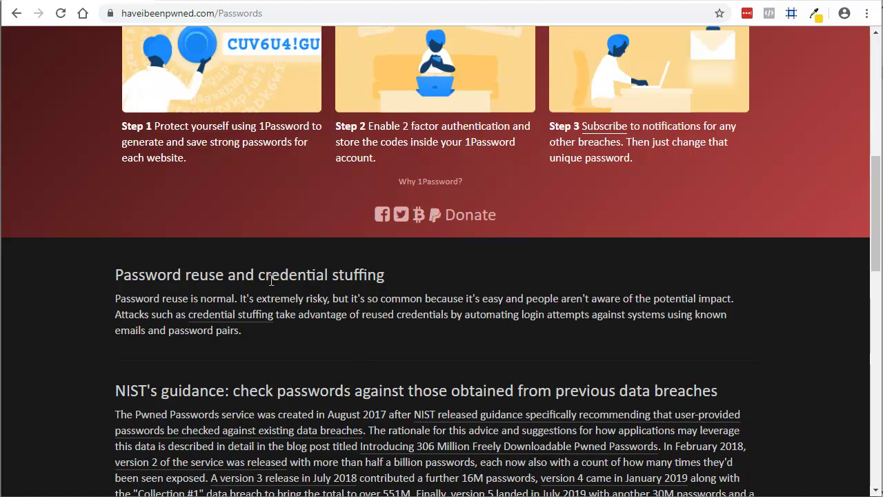
pyautogui.scroll(4, 365, 327)
pyautogui.scroll(1, 366, 322)
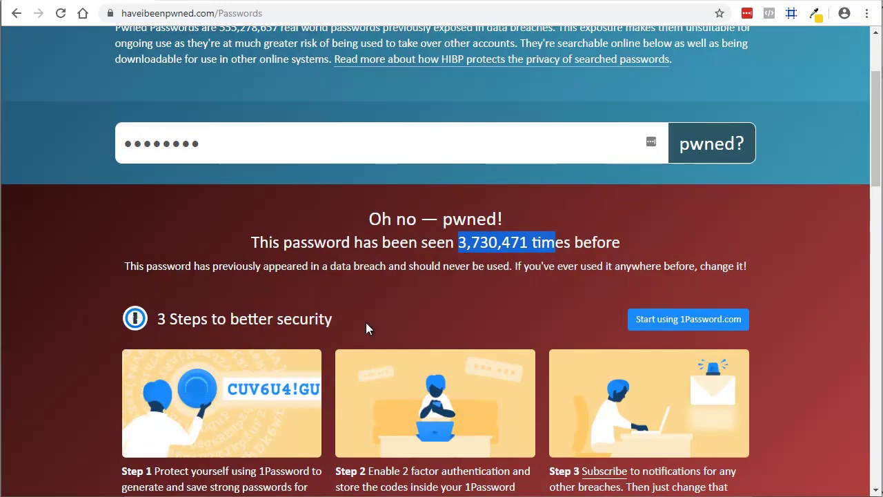
pyautogui.scroll(2, 366, 322)
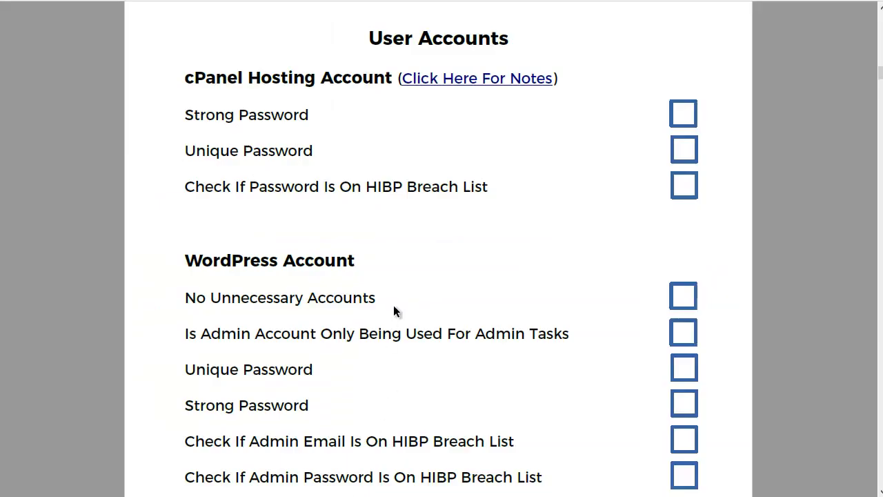
pyautogui.scroll(-3, 394, 306)
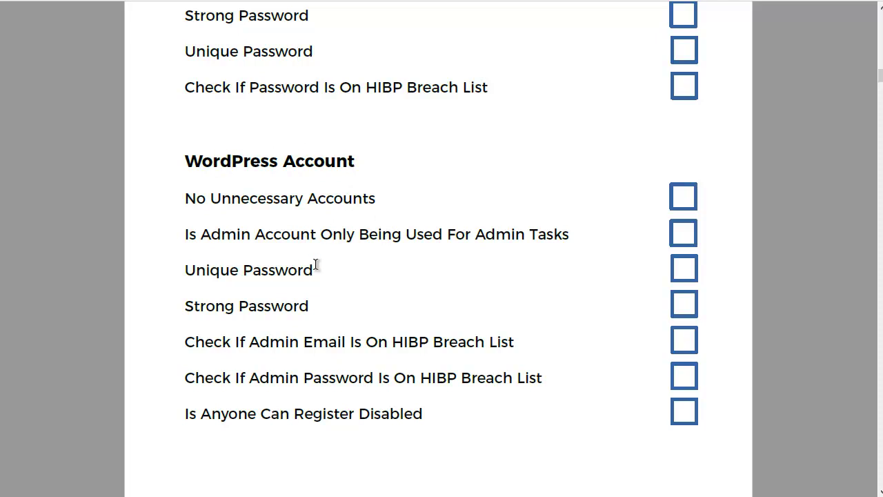
pyautogui.scroll(-1, 297, 271)
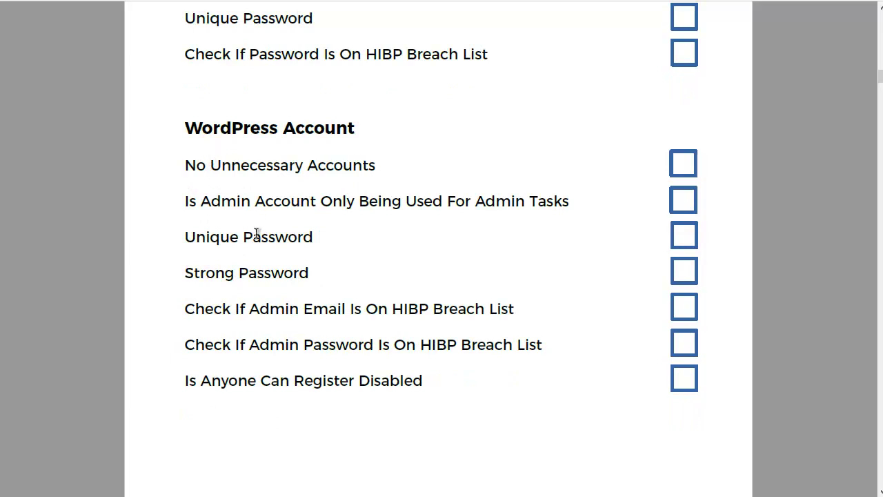
pyautogui.click(180, 238)
pyautogui.hotkey('shift', 'End')
pyautogui.moveTo(197, 275); pyautogui.dragTo(335, 274)
pyautogui.click(277, 285)
pyautogui.moveTo(185, 345); pyautogui.dragTo(487, 349)
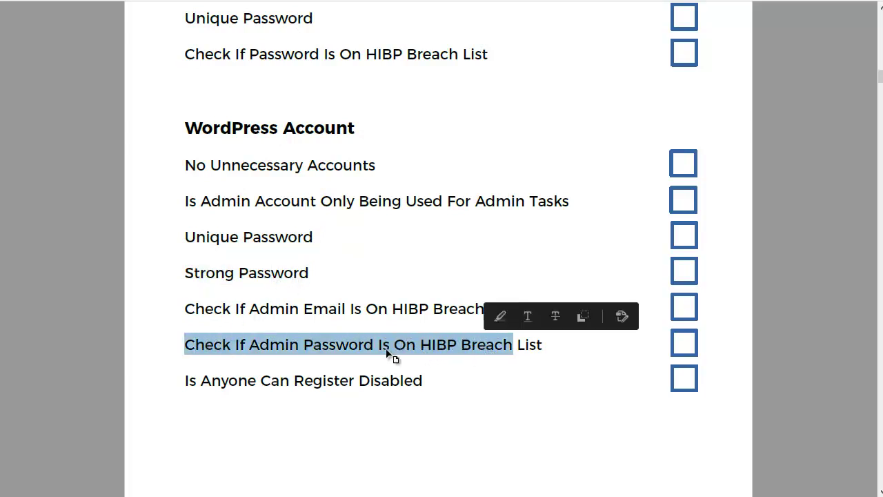
pyautogui.click(261, 310)
pyautogui.moveTo(185, 309); pyautogui.dragTo(483, 312)
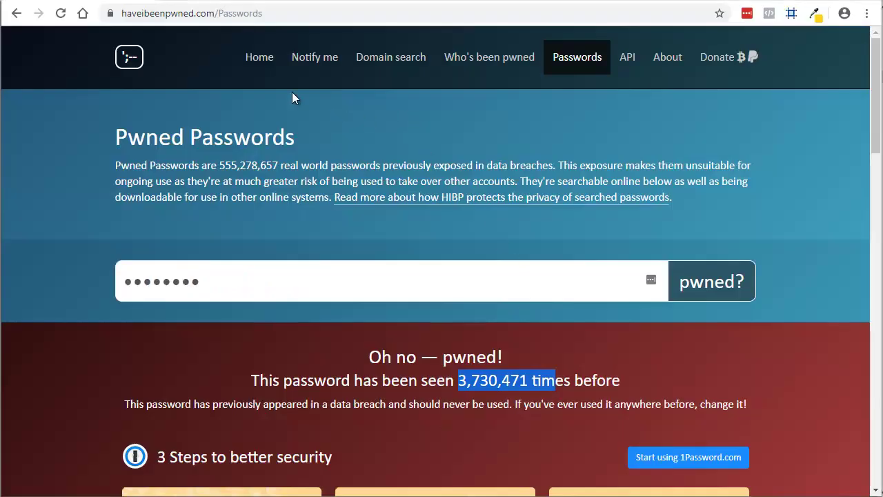
# Search the sample email address and review its 257 breached sites and 1307 pastes.
pyautogui.click(259, 62)
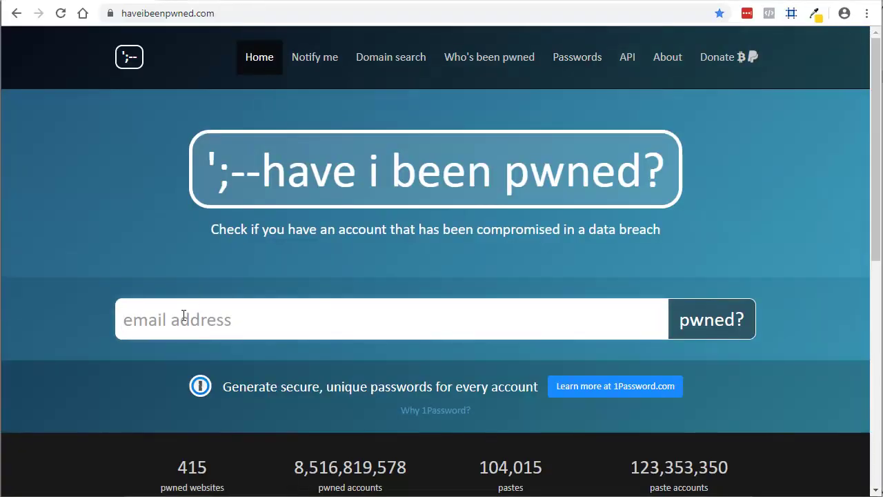
pyautogui.write('test')
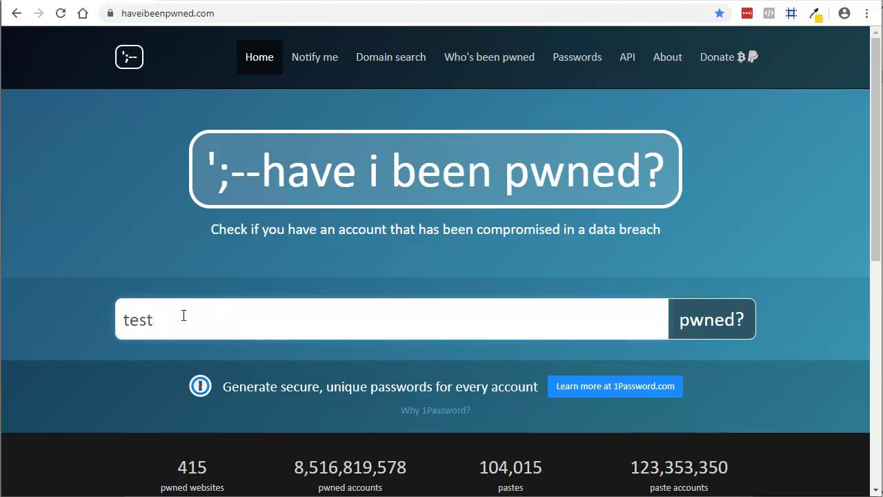
pyautogui.write('@test.com')
pyautogui.press('Return')
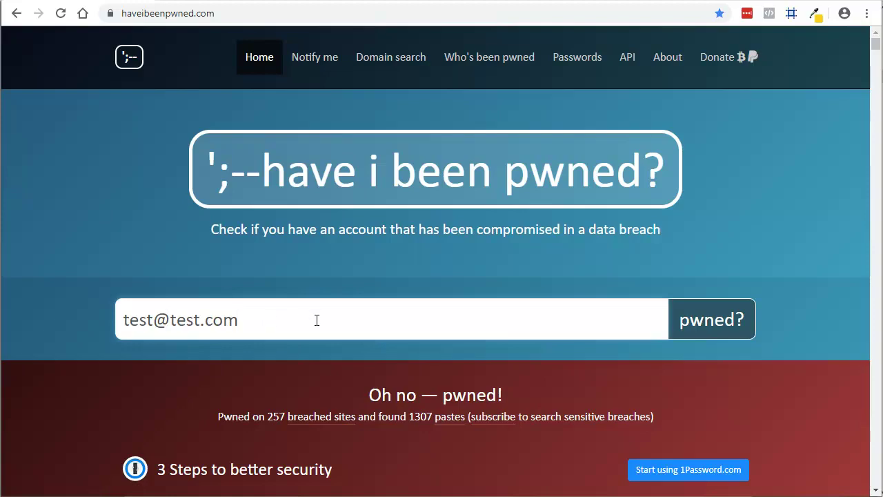
pyautogui.scroll(-3, 316, 319)
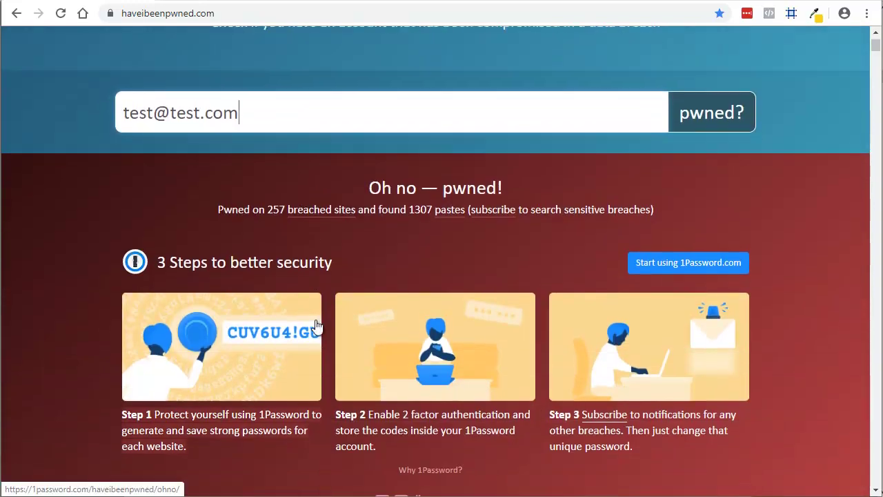
pyautogui.scroll(-3, 316, 319)
pyautogui.scroll(-3, 317, 319)
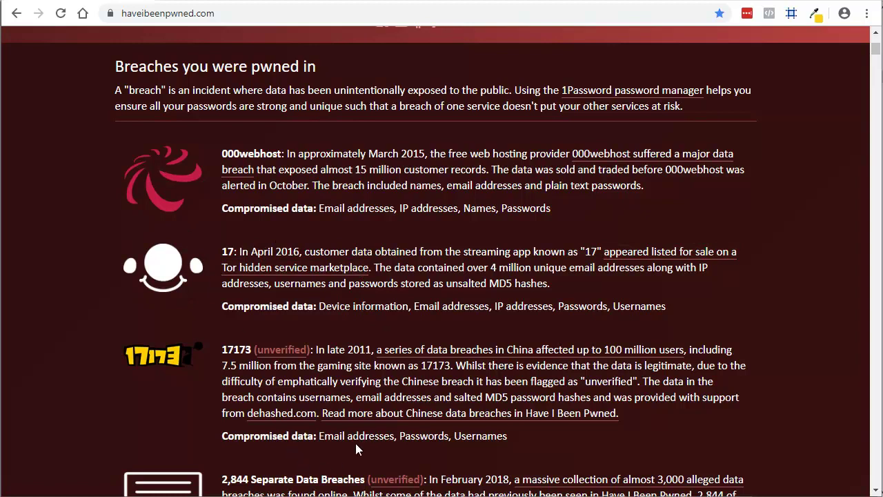
pyautogui.scroll(2, 372, 419)
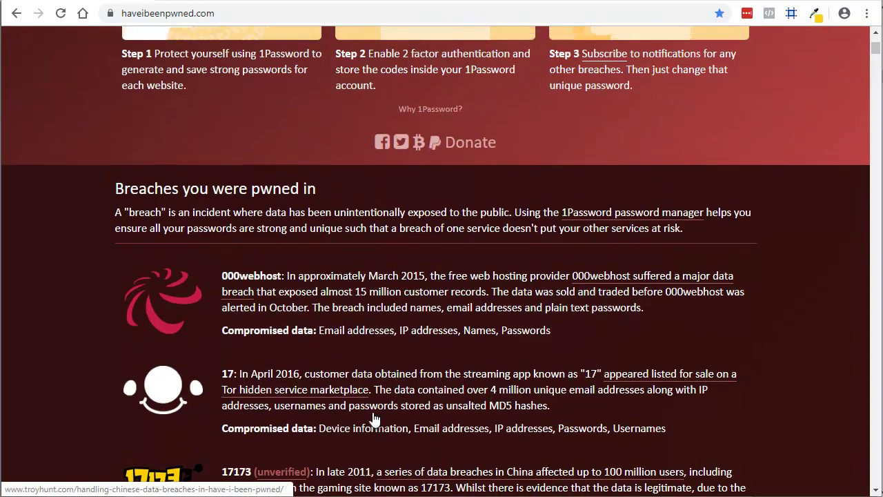
pyautogui.scroll(3, 388, 352)
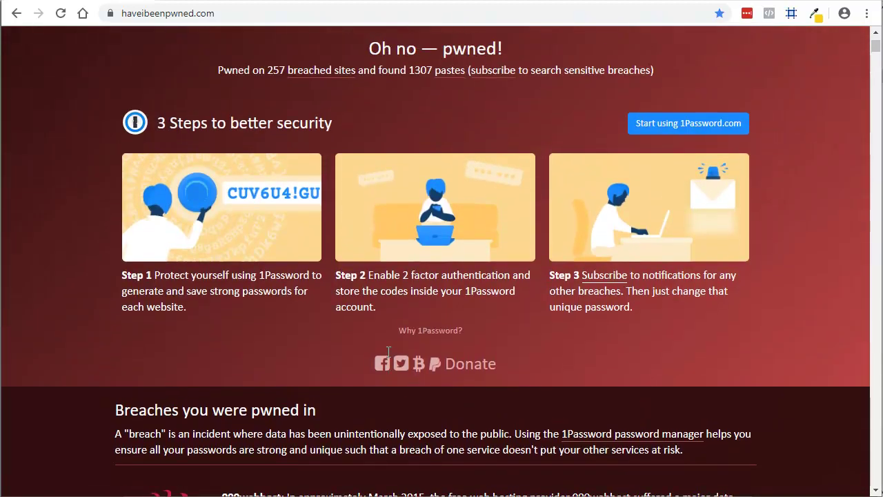
pyautogui.scroll(5, 389, 352)
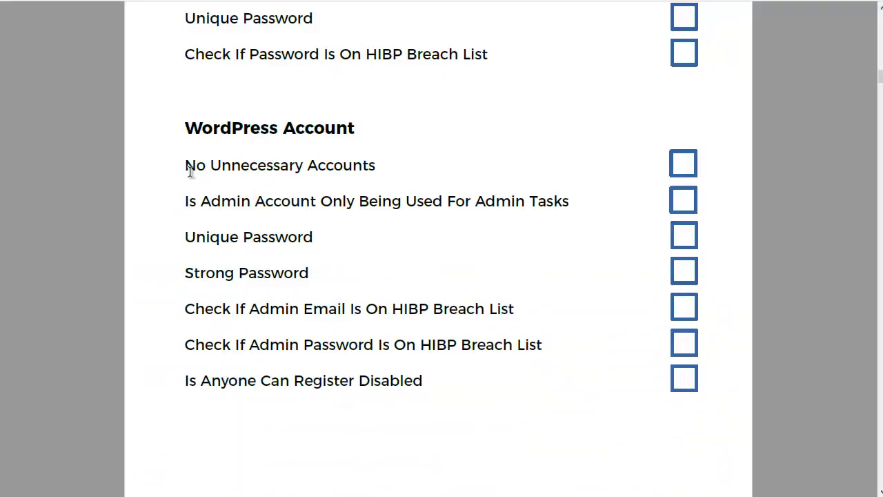
pyautogui.moveTo(185, 166); pyautogui.dragTo(338, 178)
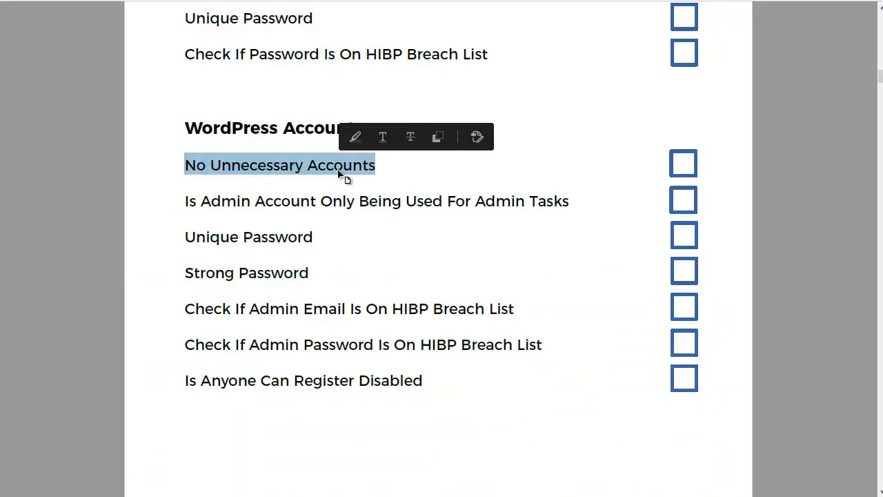
pyautogui.click(276, 174)
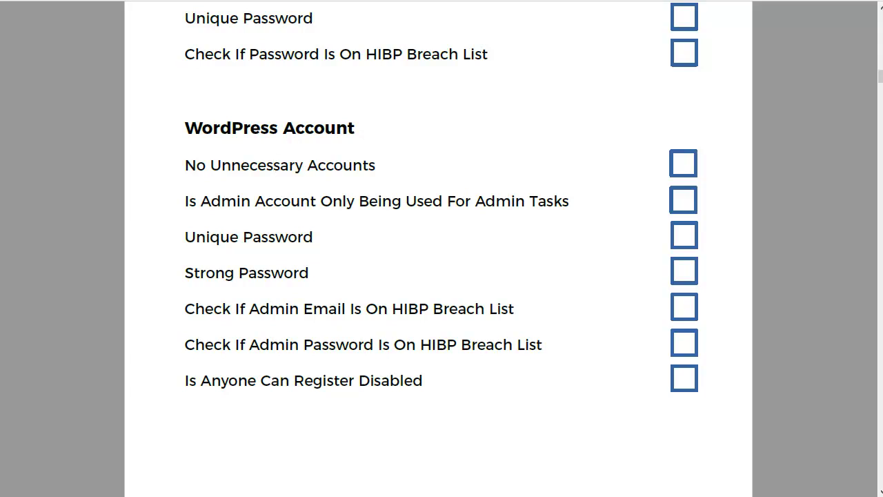
pyautogui.moveTo(210, 201); pyautogui.dragTo(507, 209)
# Review the admin-account and Is Anyone Can Register Disabled checks in the WordPress Account list.
pyautogui.scroll(1, 506, 209)
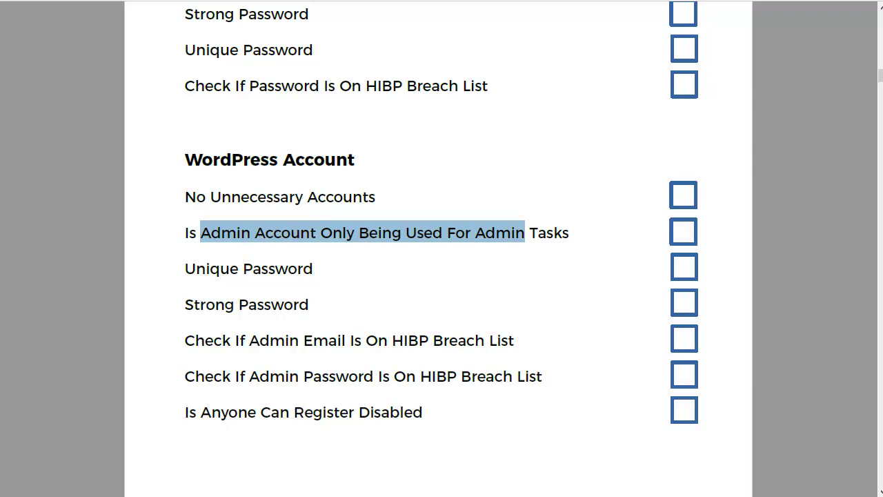
pyautogui.click(226, 235)
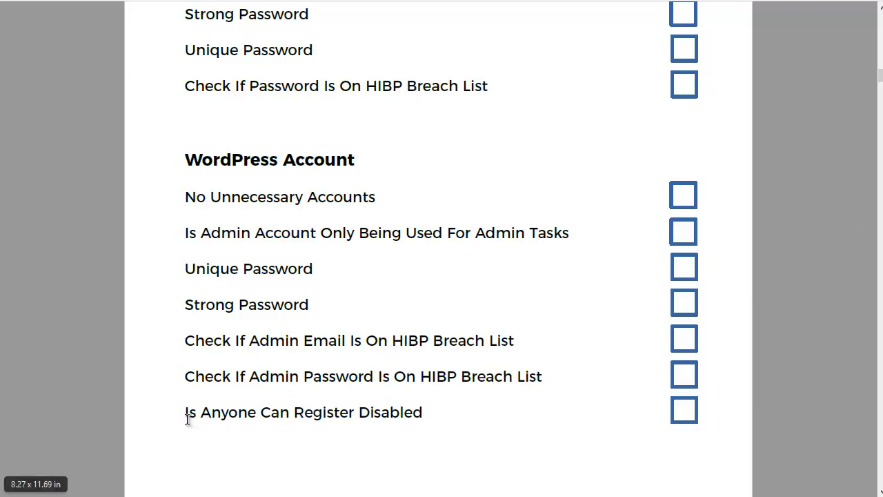
pyautogui.moveTo(184, 411); pyautogui.dragTo(404, 413)
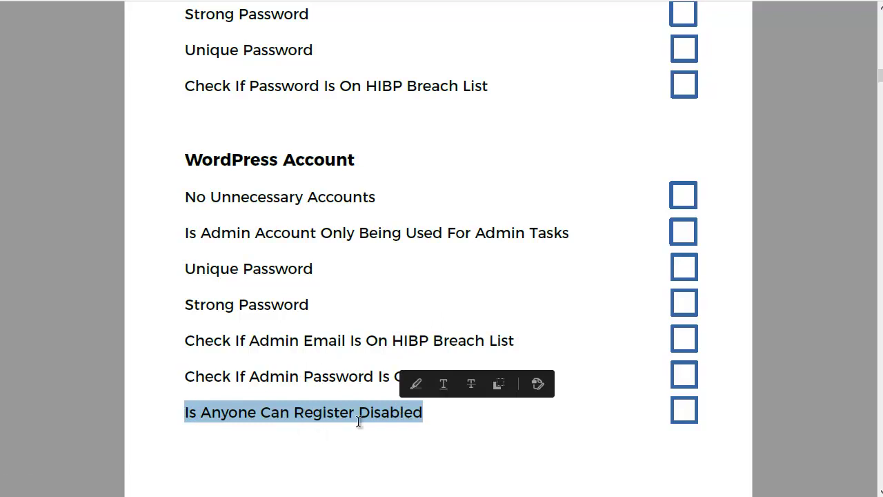
pyautogui.click(369, 412)
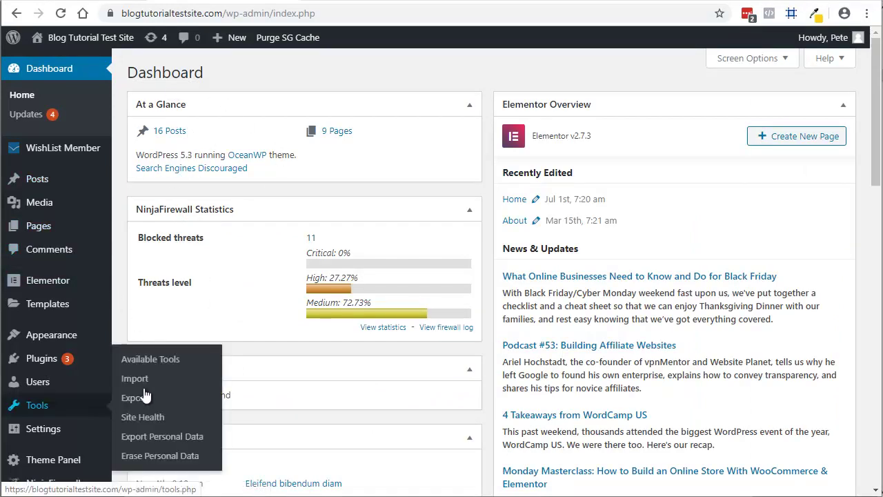
# Open WordPress General Settings to confirm Anyone can register is unchecked.
pyautogui.click(90, 429)
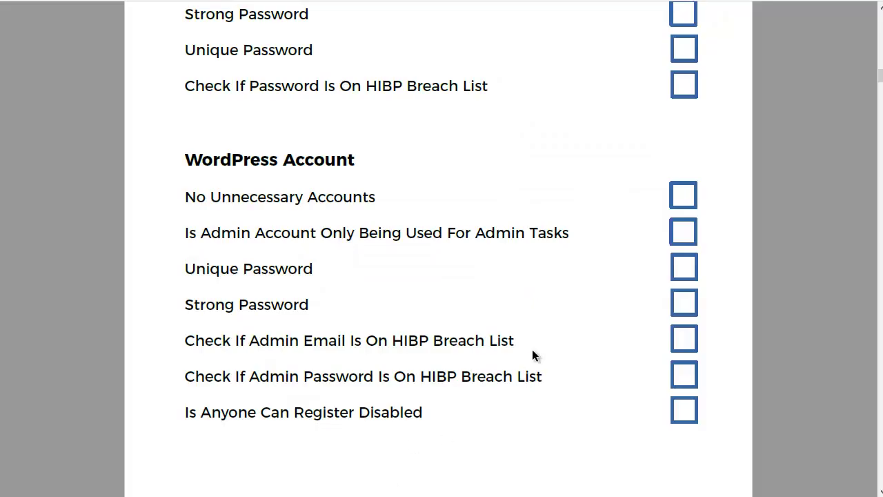
# Scroll to the Web Hosting section and highlight the FTP/ File Checks heading.
pyautogui.scroll(-3, 532, 350)
pyautogui.scroll(-8, 533, 350)
pyautogui.scroll(-3, 533, 351)
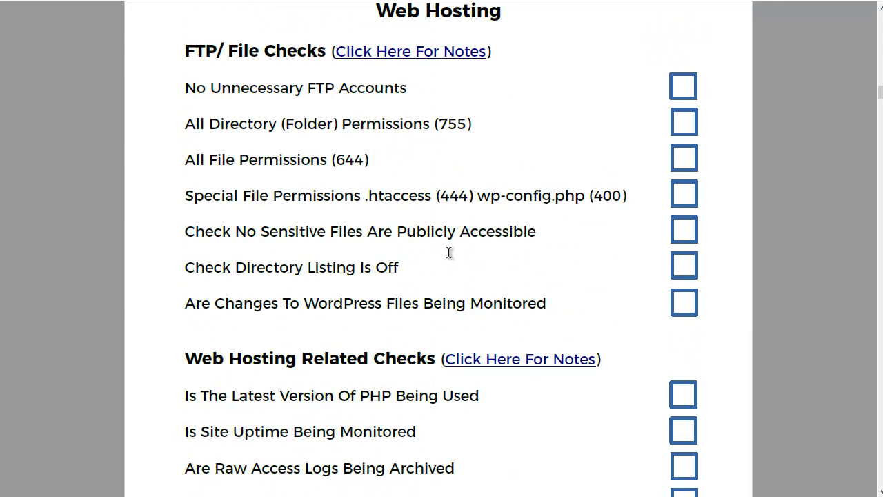
pyautogui.scroll(1, 449, 252)
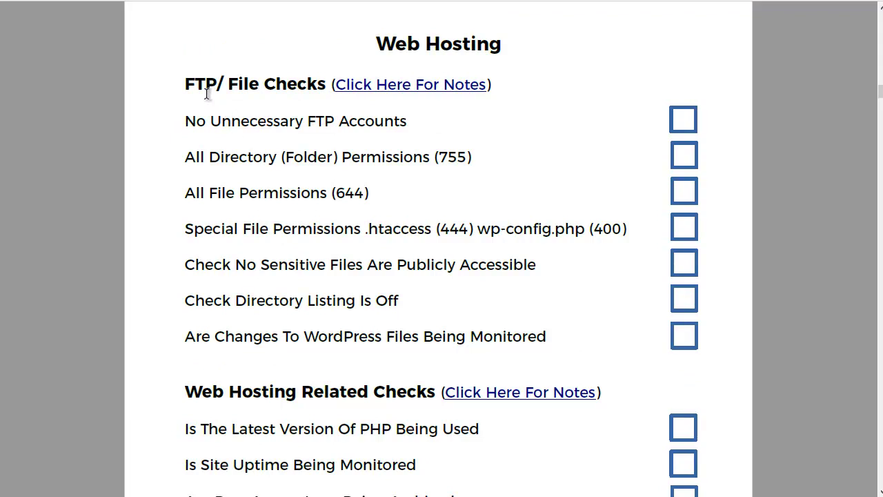
pyautogui.moveTo(186, 83); pyautogui.dragTo(287, 84)
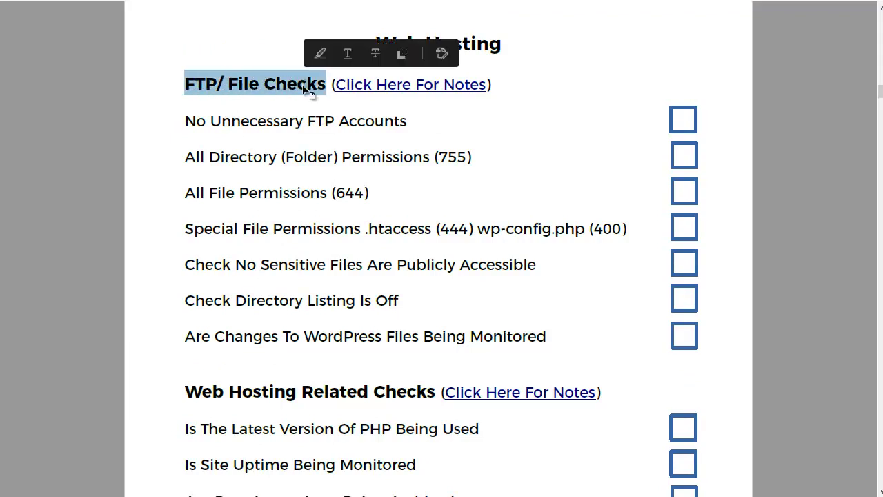
pyautogui.click(280, 121)
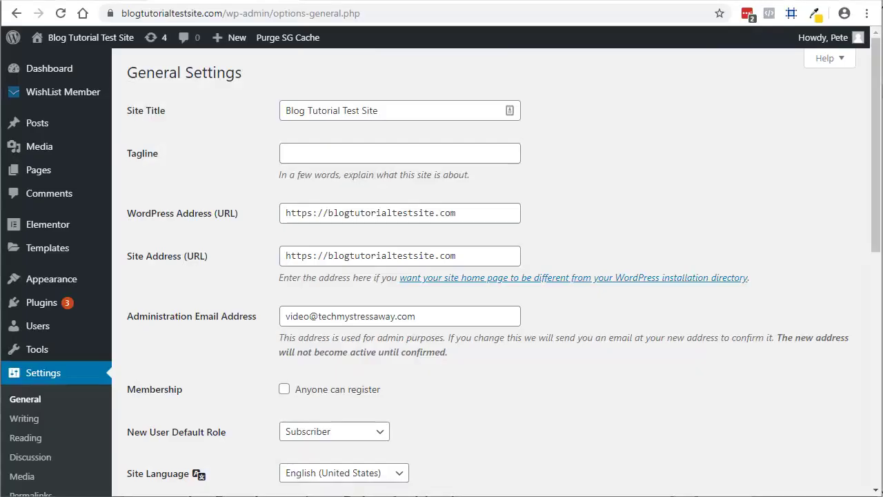
# Switch from WordPress General Settings to the hosting cPanel.
pyautogui.click(620, 1)
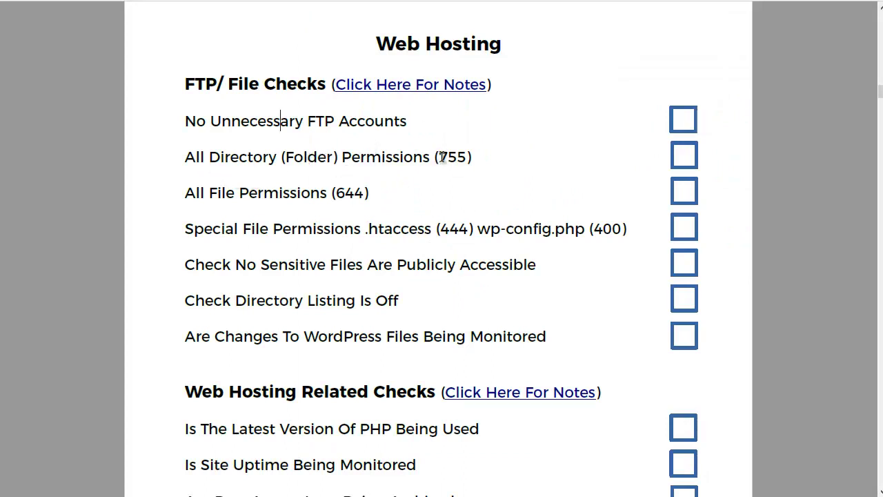
# Note the 755 folder and 644 file permission rules, then open File Manager at the document root.
pyautogui.moveTo(438, 157); pyautogui.dragTo(467, 158)
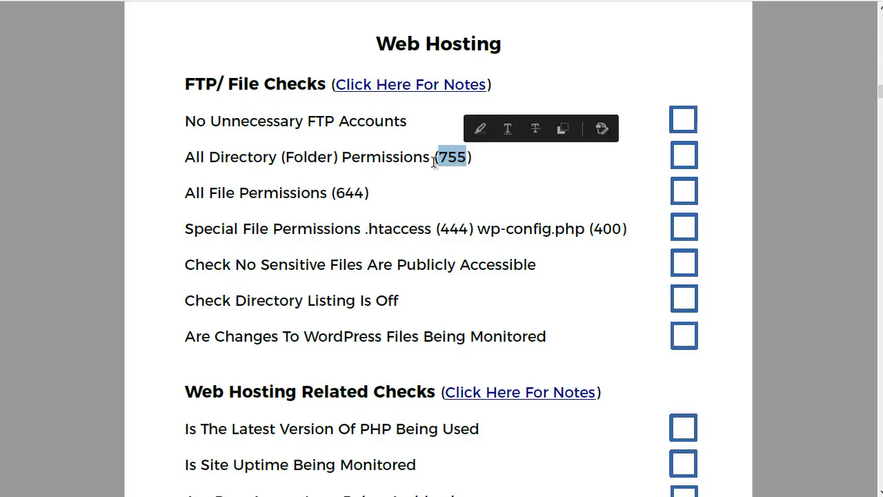
pyautogui.moveTo(187, 193); pyautogui.dragTo(361, 193)
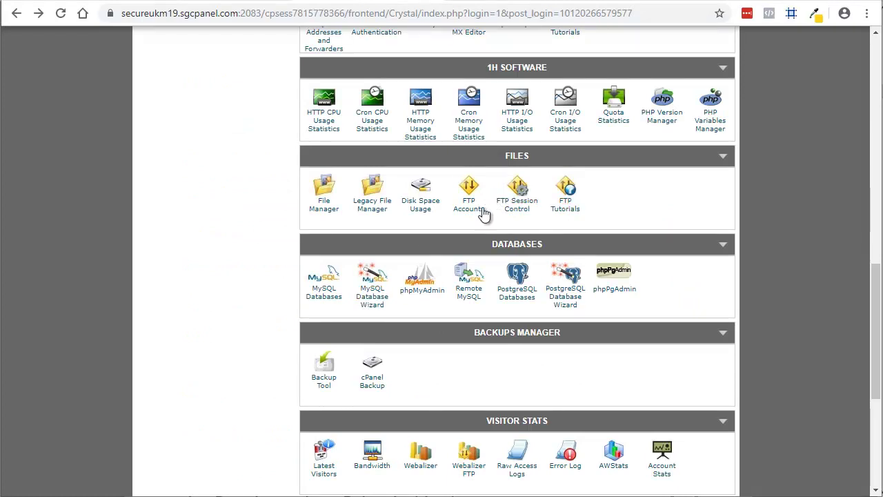
pyautogui.click(325, 211)
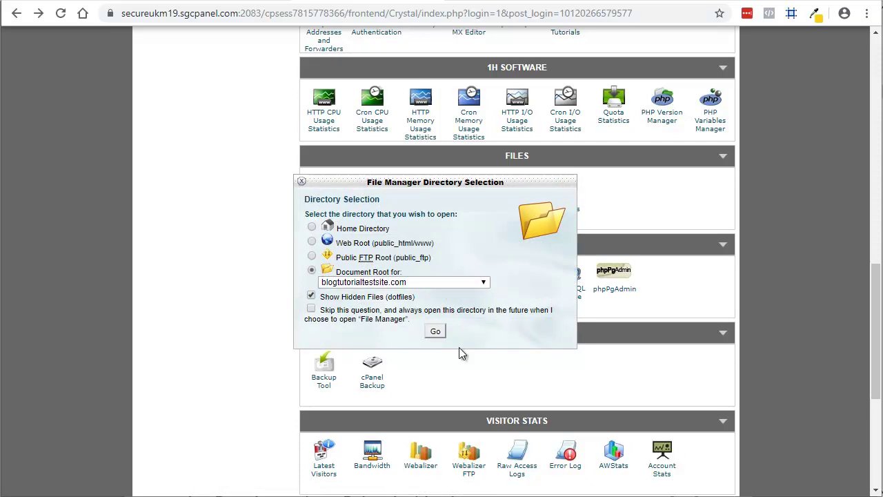
pyautogui.click(436, 332)
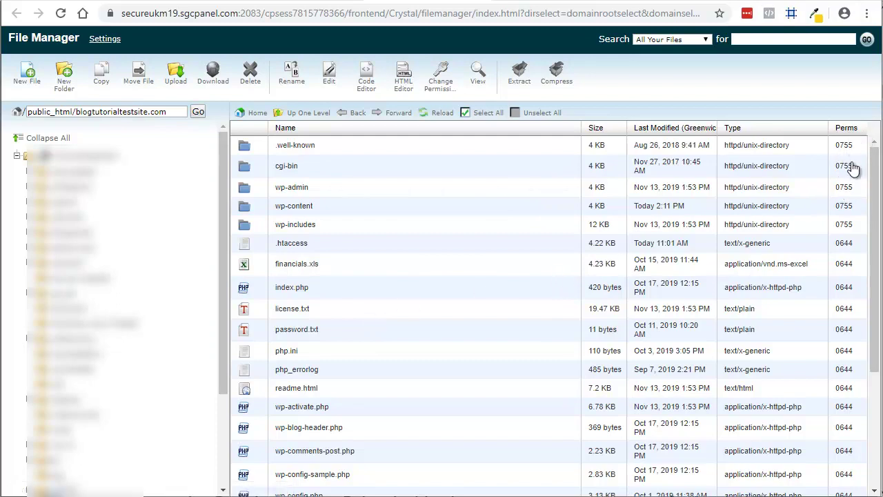
# Check the Perms column: folders like wp-admin at 0755, files like license.txt at 0644.
pyautogui.click(840, 150)
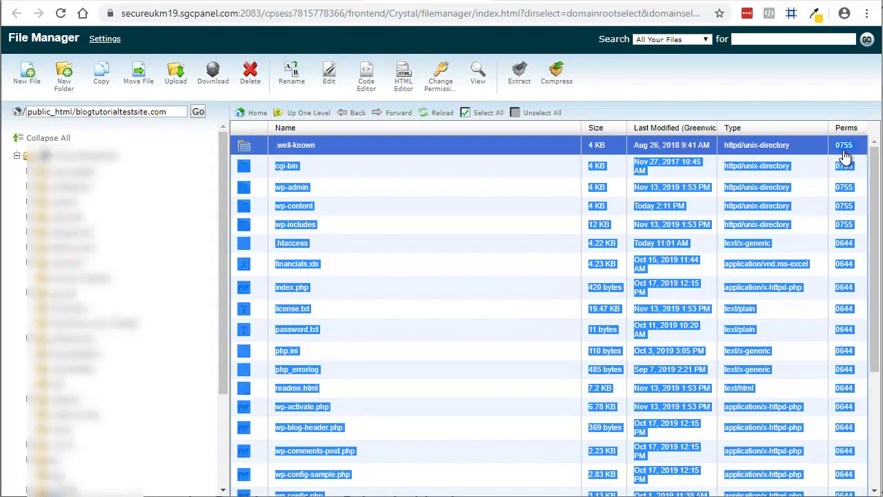
pyautogui.click(843, 147)
pyautogui.click(799, 143)
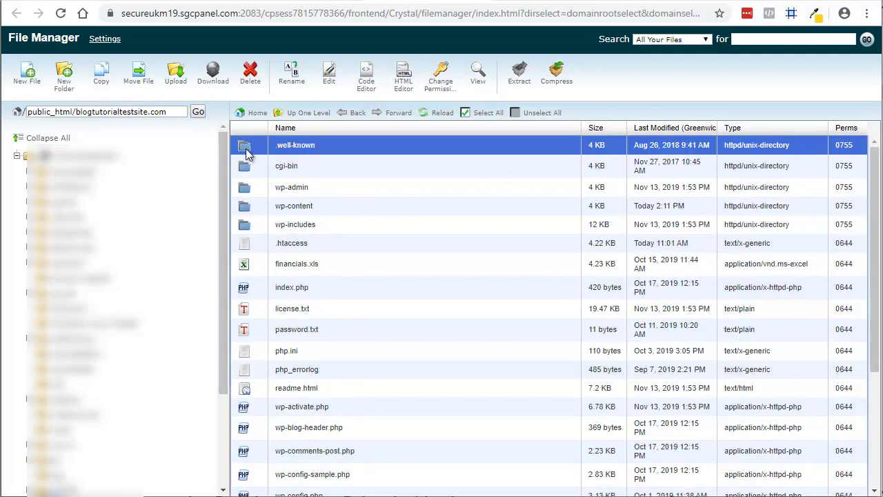
pyautogui.click(251, 174)
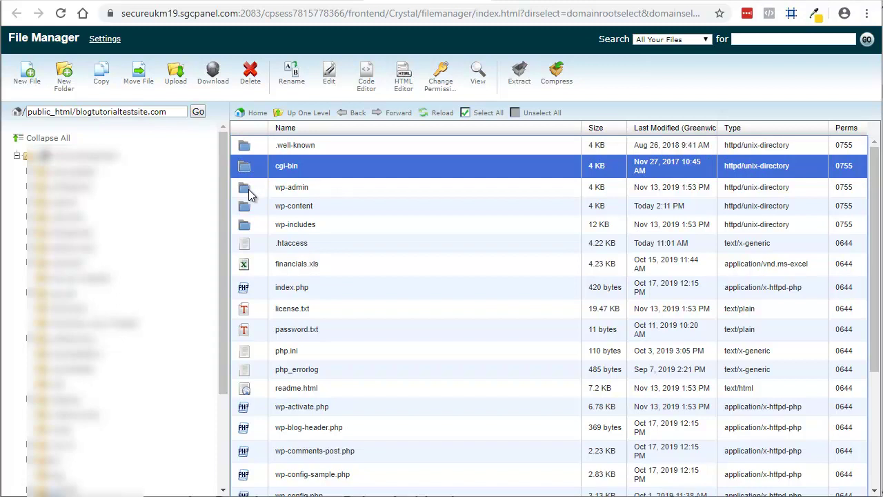
pyautogui.click(253, 194)
pyautogui.click(256, 208)
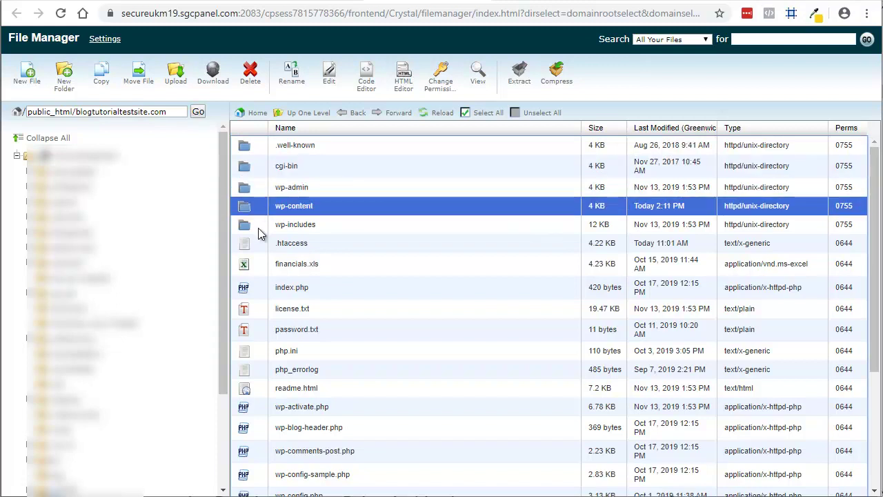
pyautogui.click(262, 312)
pyautogui.click(264, 329)
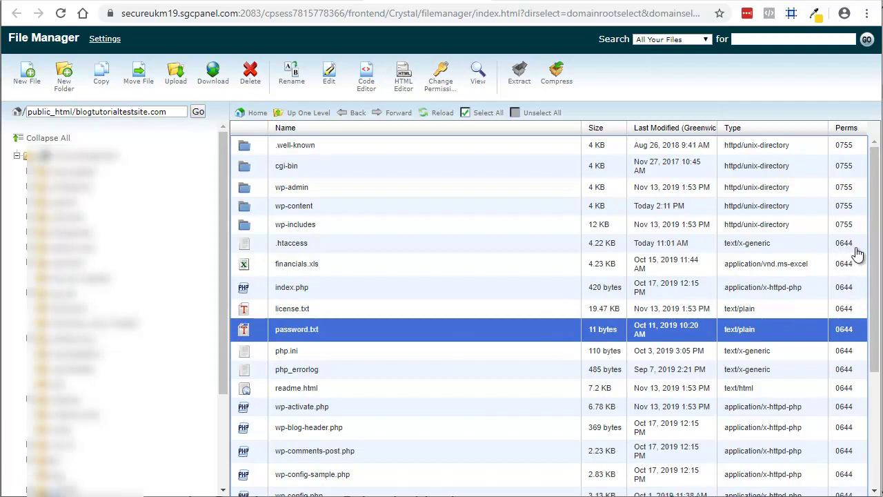
pyautogui.click(336, 266)
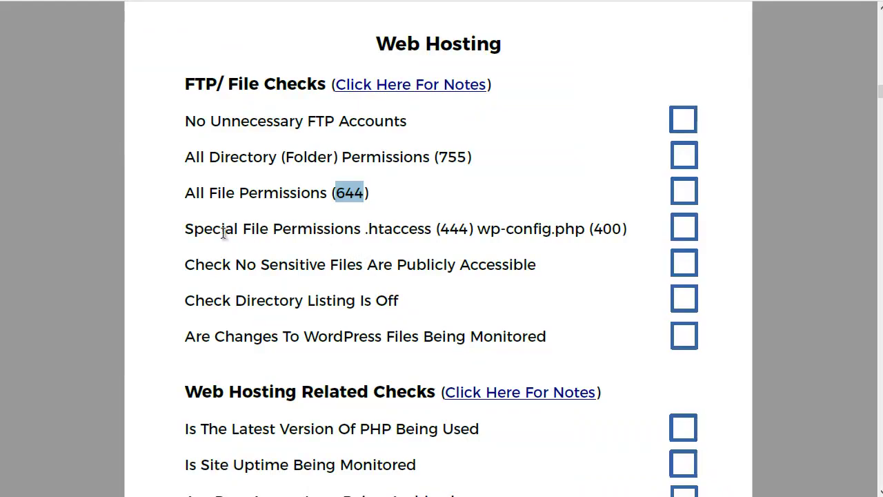
# Highlight the special permissions check: .htaccess at 444 and wp-config.php at 400.
pyautogui.click(203, 231)
pyautogui.moveTo(185, 228); pyautogui.dragTo(623, 228)
pyautogui.click(439, 232)
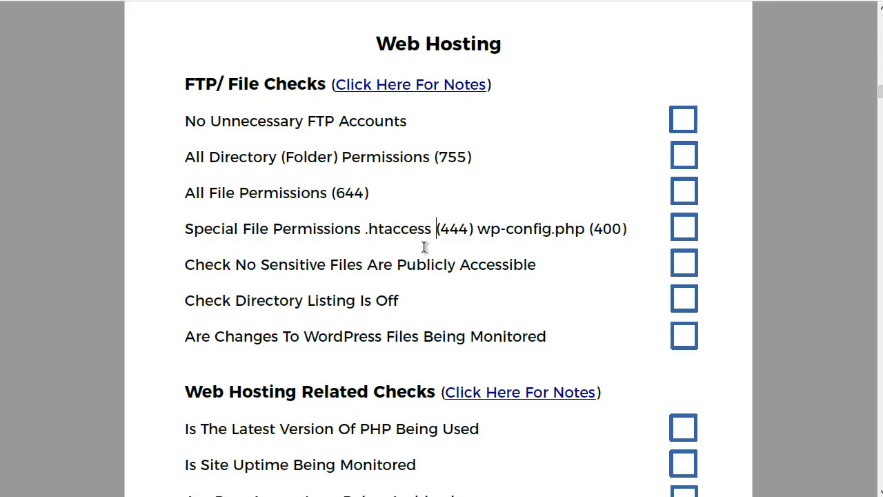
pyautogui.moveTo(369, 228); pyautogui.dragTo(429, 230)
pyautogui.click(401, 229)
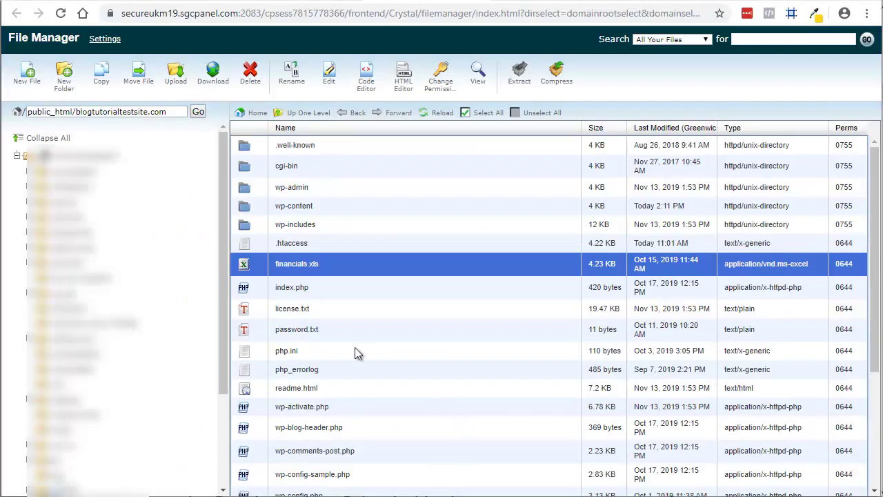
# Set .htaccess permissions to 444 by removing the owner's write access.
pyautogui.click(267, 244)
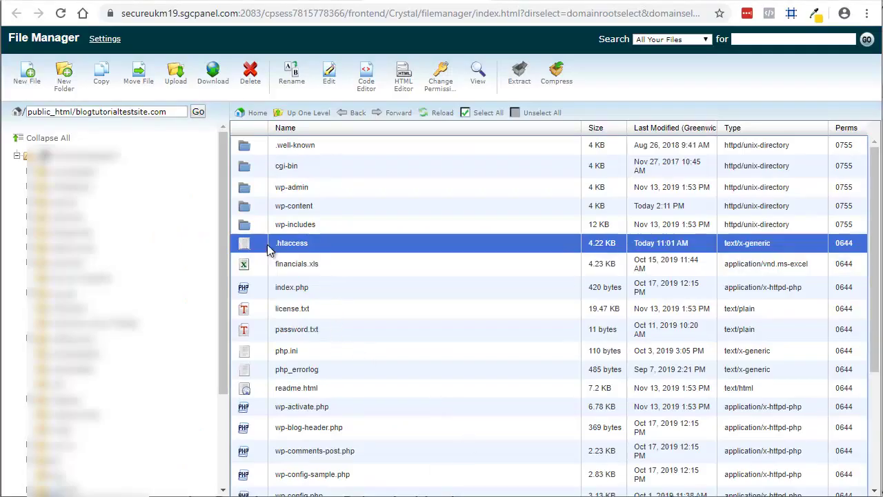
pyautogui.rightClick(332, 247)
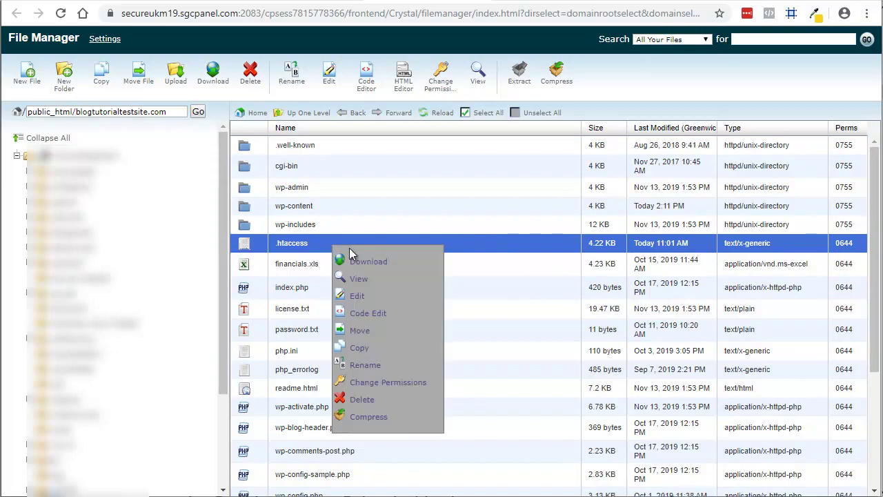
pyautogui.click(393, 383)
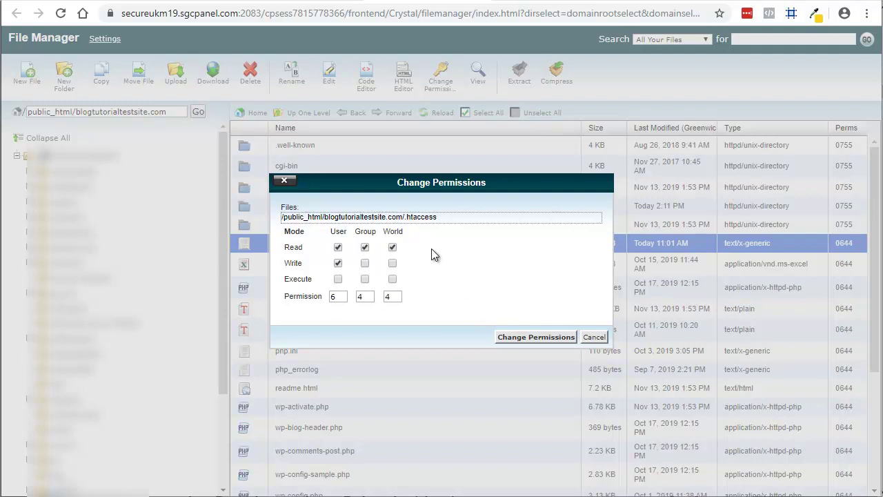
pyautogui.click(338, 263)
pyautogui.click(521, 336)
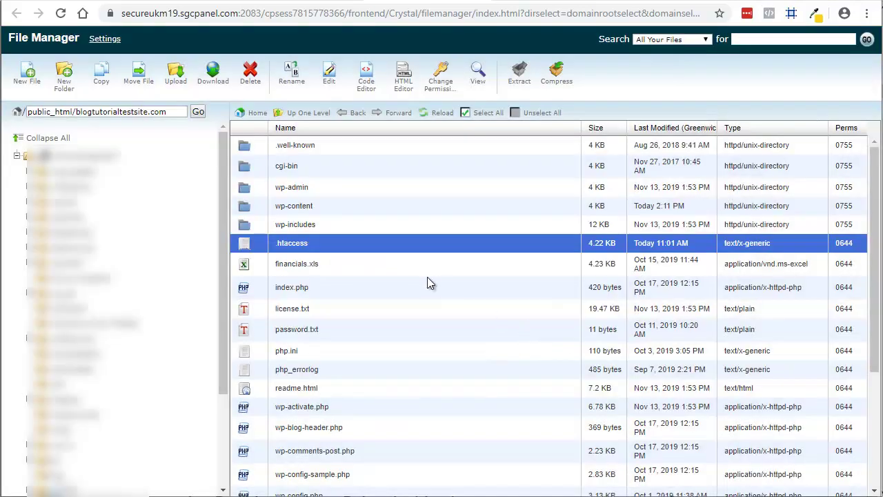
pyautogui.scroll(-5, 436, 322)
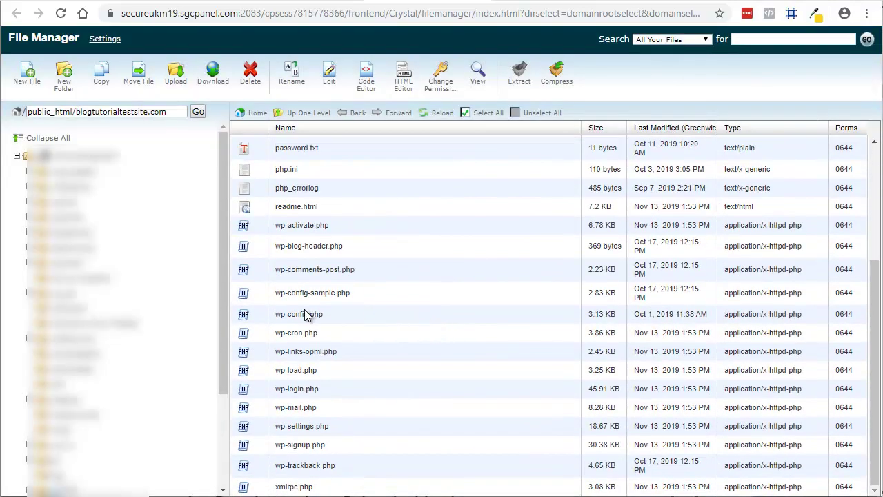
# Select wp-config.php in the blogtutorialtestsite.com folder's file list.
pyautogui.click(384, 314)
pyautogui.scroll(5, 481, 358)
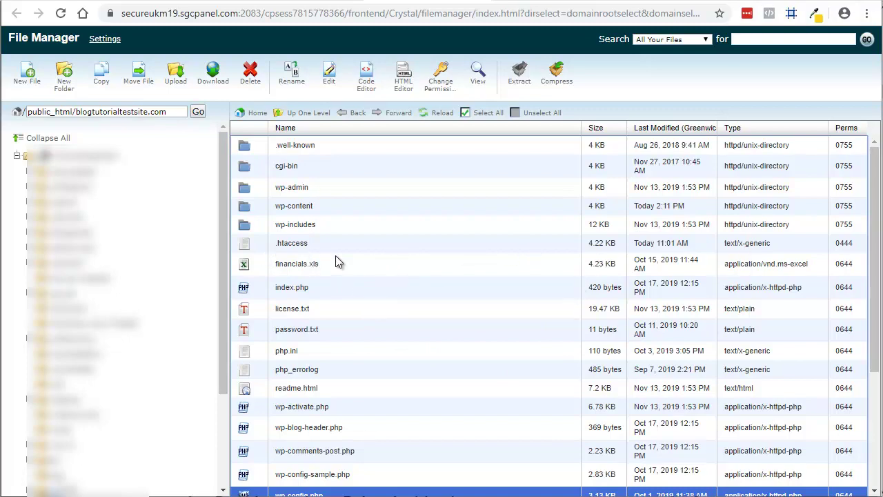
pyautogui.scroll(-3, 352, 303)
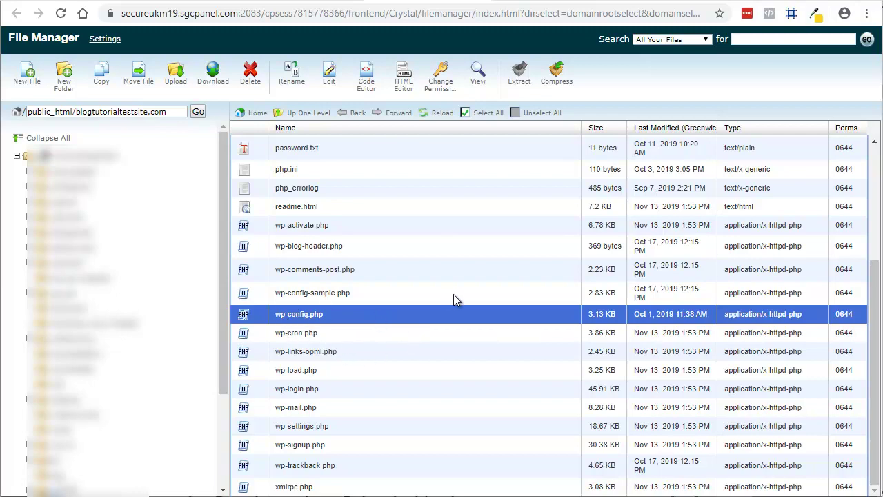
# Change wp-config.php permissions from 0644 to 0400 by removing group and world read access.
pyautogui.rightClick(361, 314)
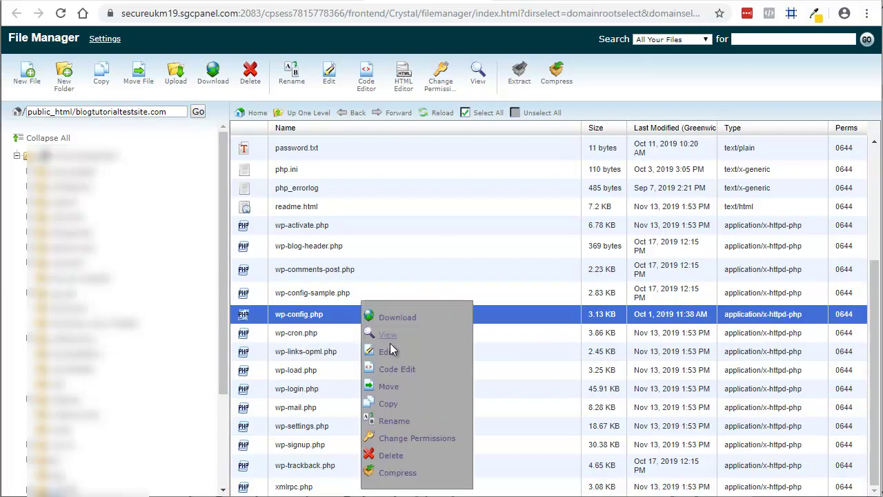
pyautogui.click(425, 440)
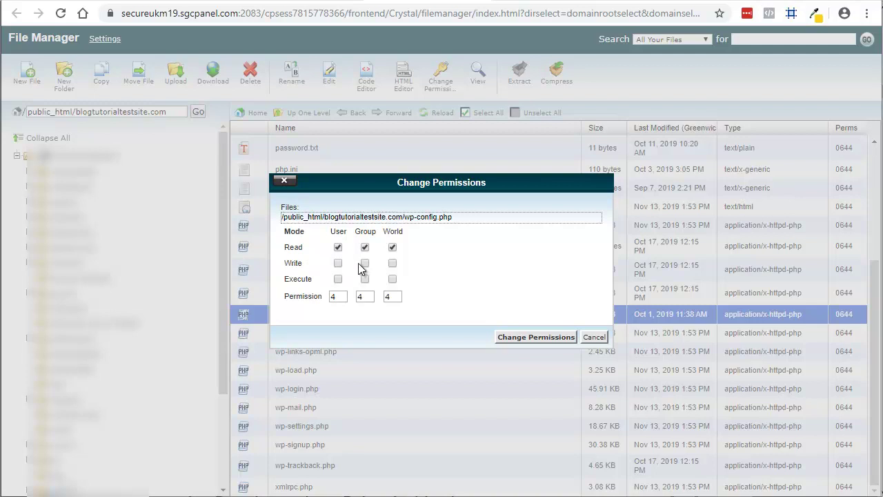
pyautogui.click(365, 247)
pyautogui.click(392, 247)
pyautogui.click(522, 336)
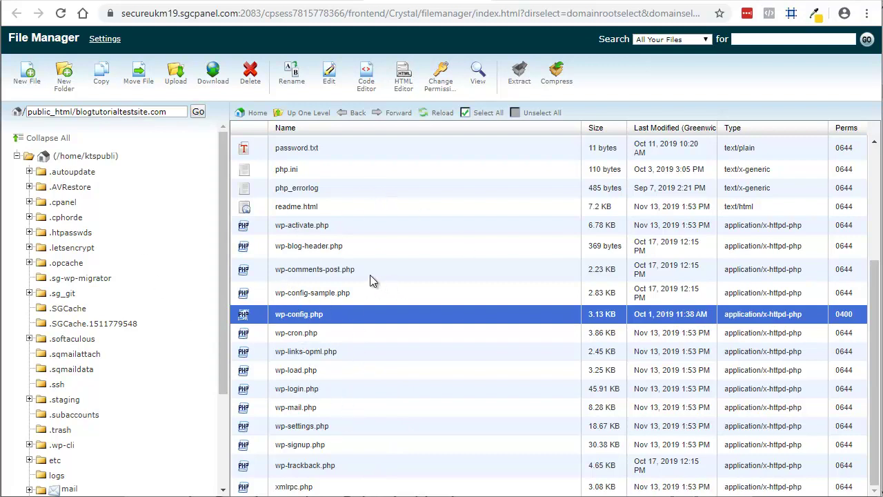
# Pick out password.txt and financials.xls in the site folder, then return to WordPress General Settings.
pyautogui.scroll(1, 363, 327)
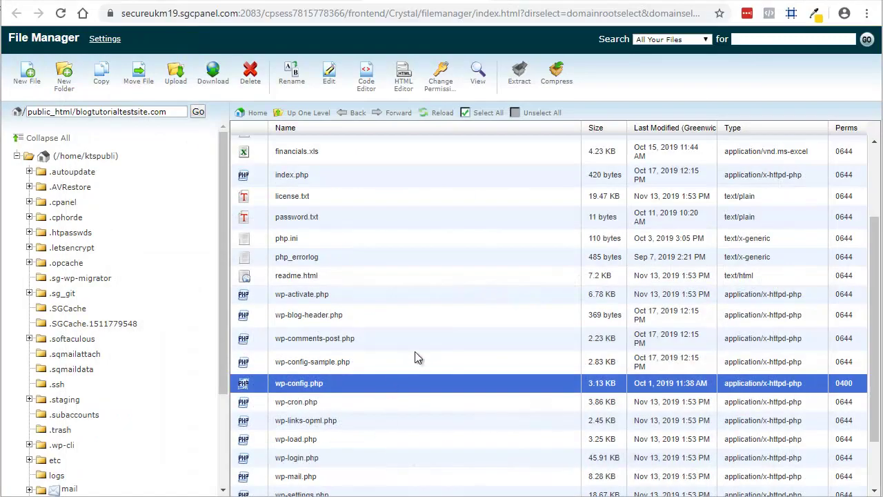
pyautogui.scroll(1, 406, 341)
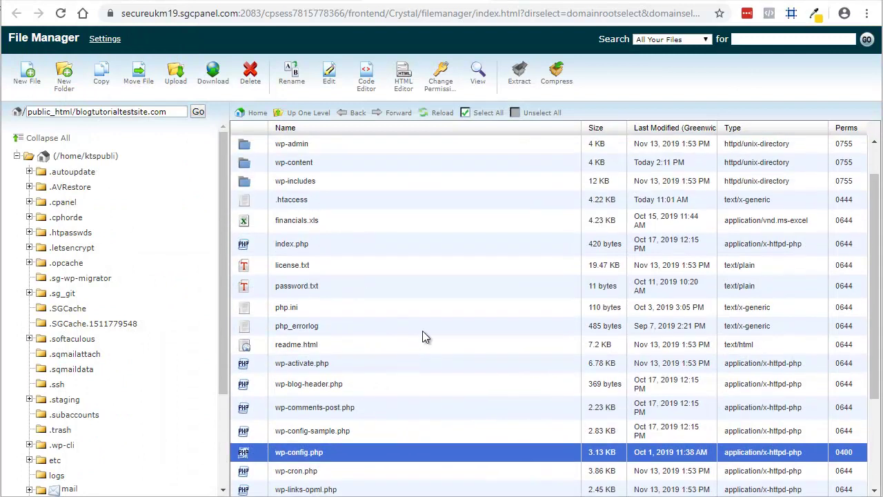
pyautogui.click(245, 289)
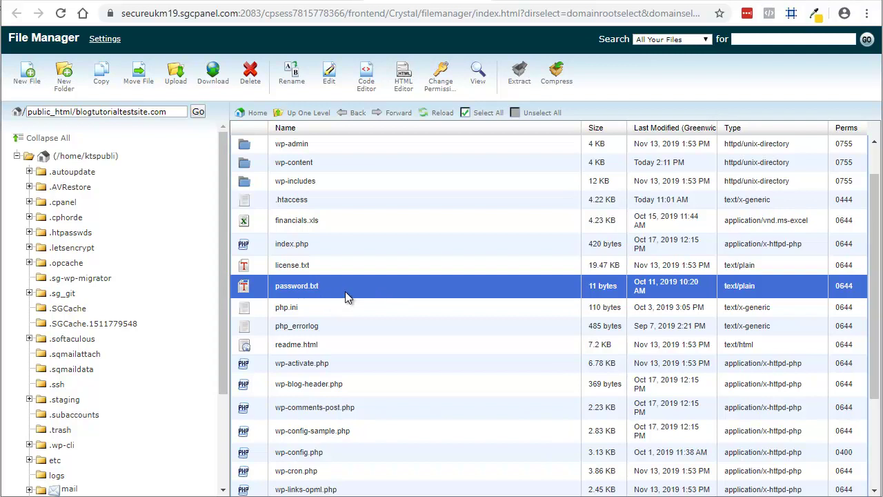
pyautogui.click(270, 222)
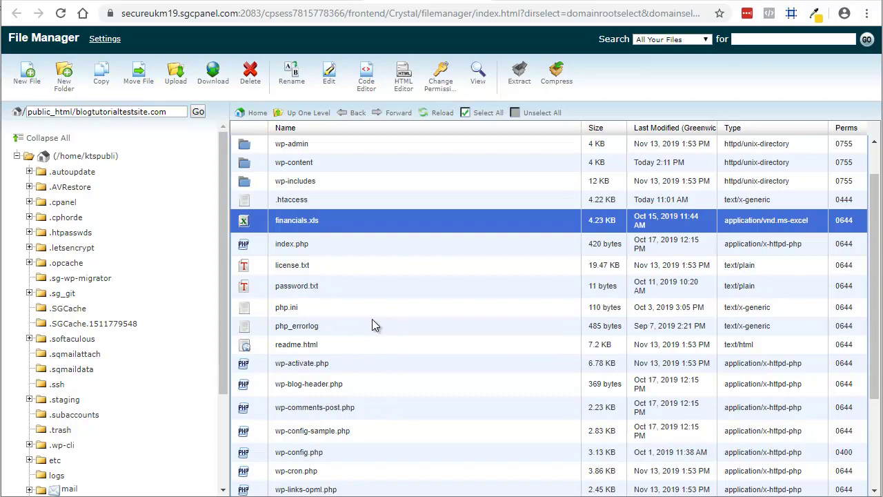
pyautogui.click(209, 2)
# Open the live Coffee Shop site in a new tab and append /password.txt to its address.
pyautogui.moveTo(76, 37)
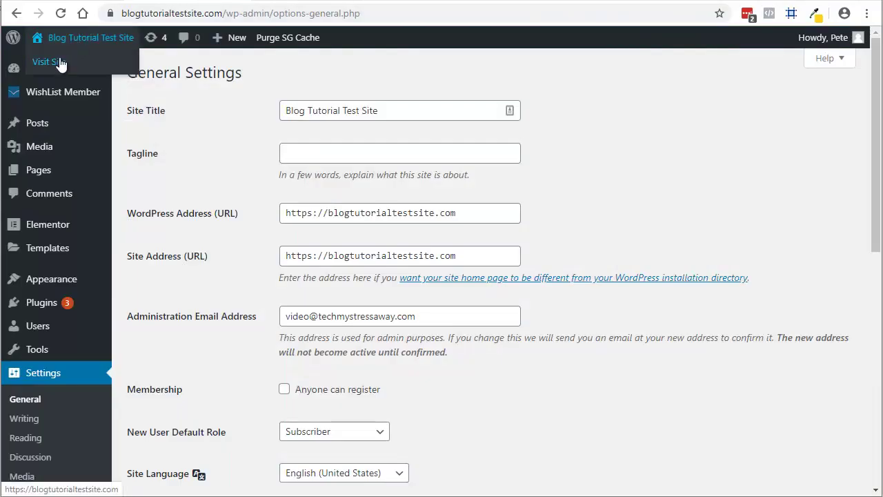
pyautogui.rightClick(61, 62)
pyautogui.click(114, 69)
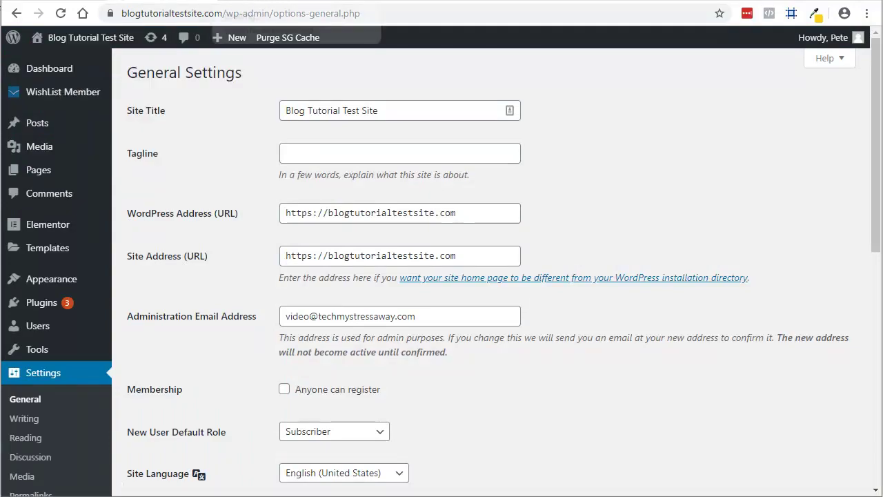
pyautogui.click(269, 3)
pyautogui.click(243, 13)
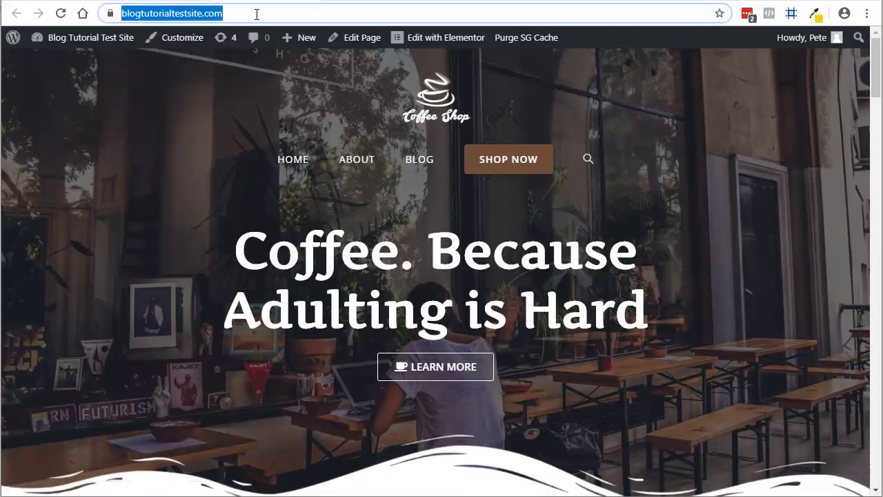
pyautogui.click(258, 14)
pyautogui.write('/password.txt')
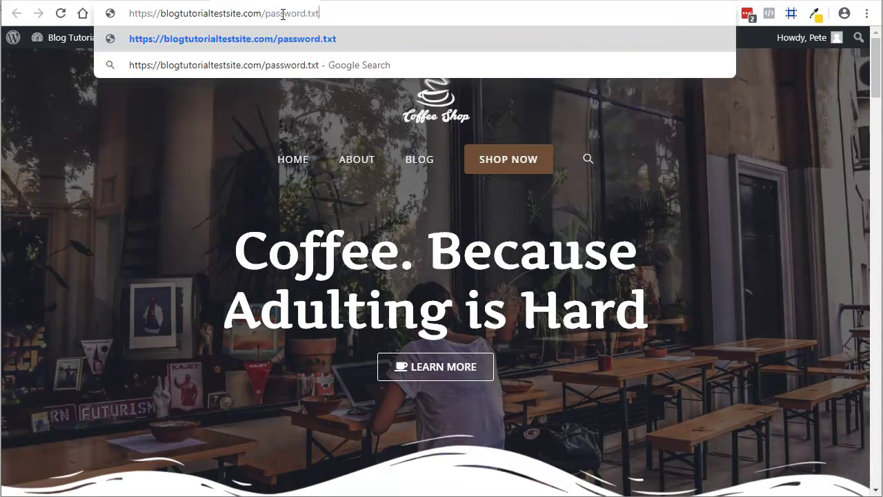
# Load the site's /password.txt page, which publicly shows the text 'only joking'.
pyautogui.press('Return')
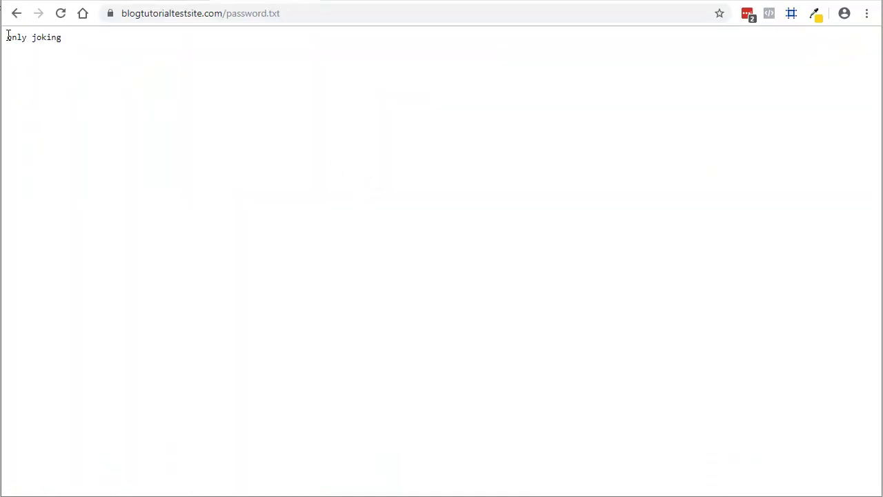
pyautogui.moveTo(6, 36); pyautogui.dragTo(80, 39)
pyautogui.click(74, 65)
# Replace password.txt with financials.xls in the address and request it, bringing up a save prompt.
pyautogui.click(456, 2)
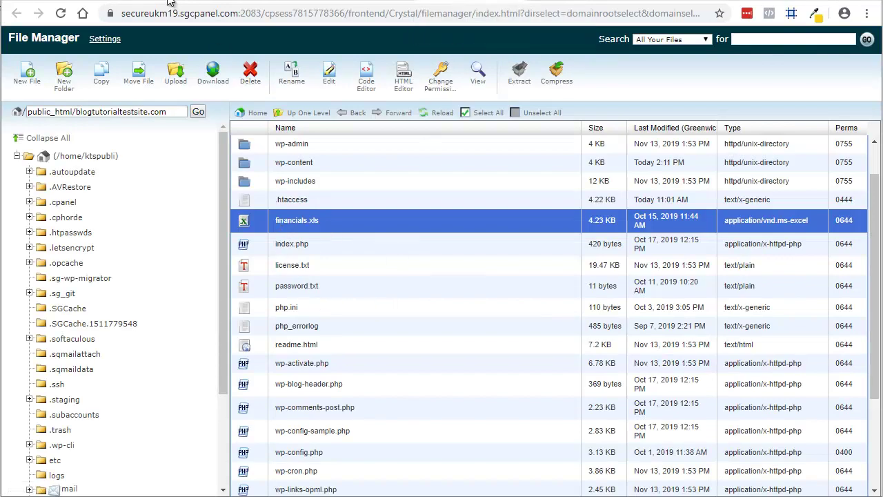
pyautogui.click(261, 2)
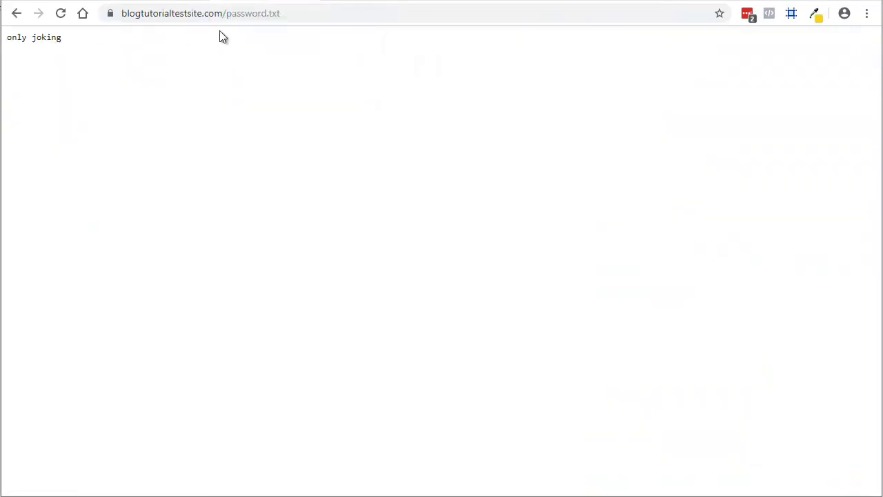
pyautogui.moveTo(228, 14); pyautogui.dragTo(307, 25)
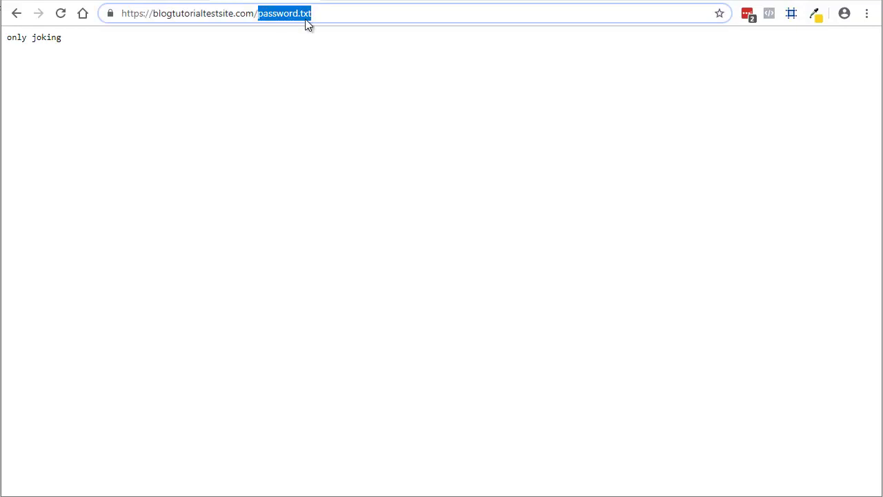
pyautogui.write('financ')
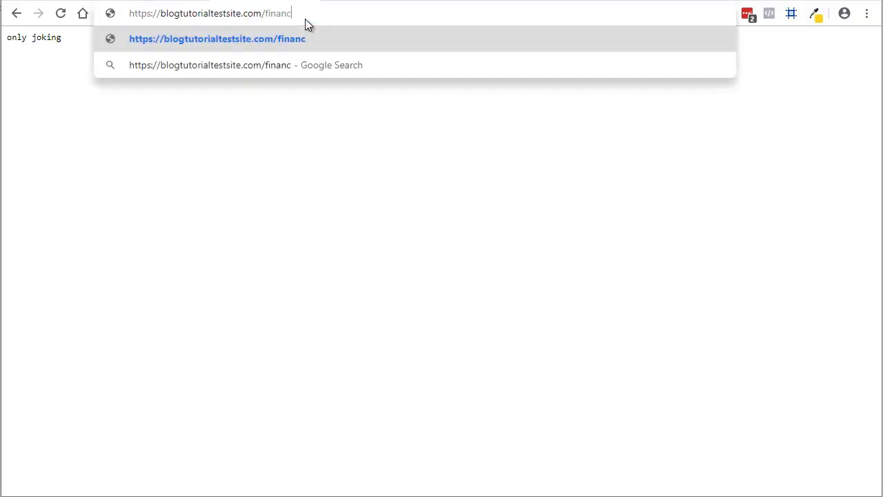
pyautogui.write('ials.xls')
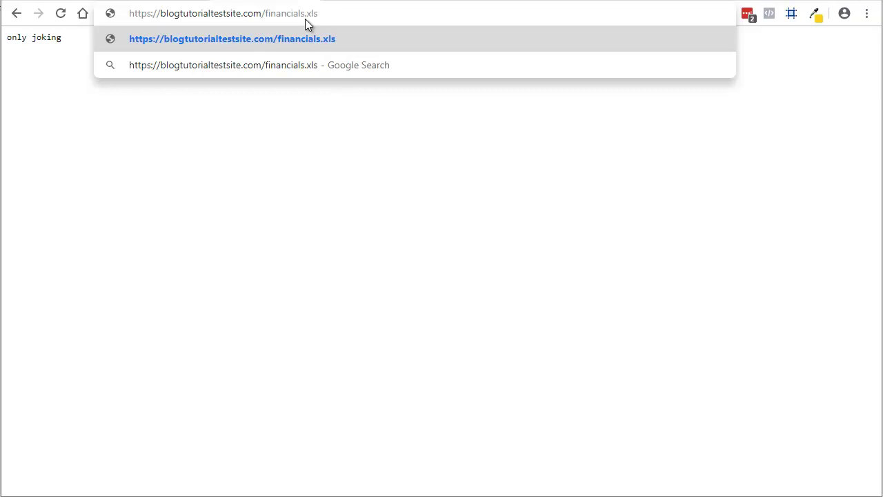
pyautogui.press('Return')
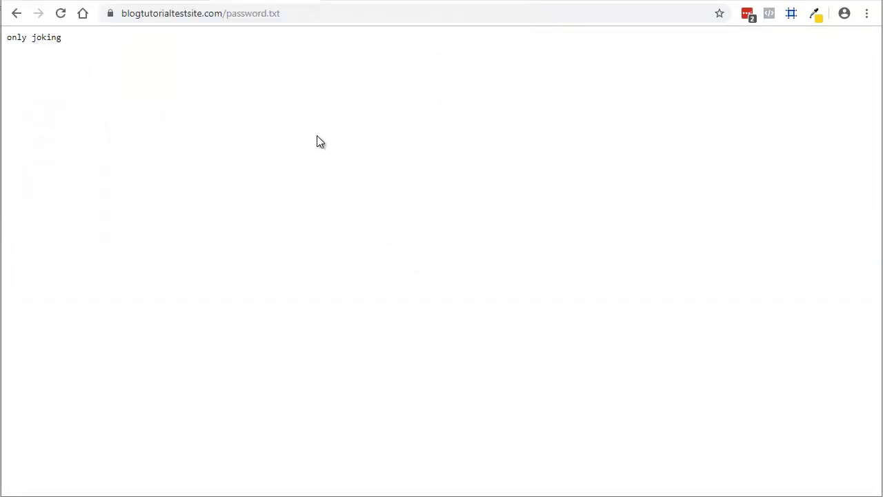
pyautogui.click(449, 2)
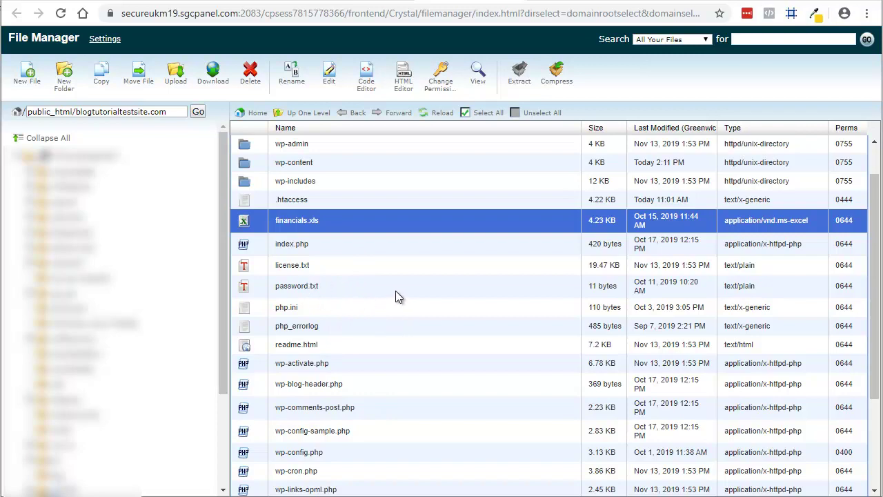
pyautogui.scroll(1, 395, 298)
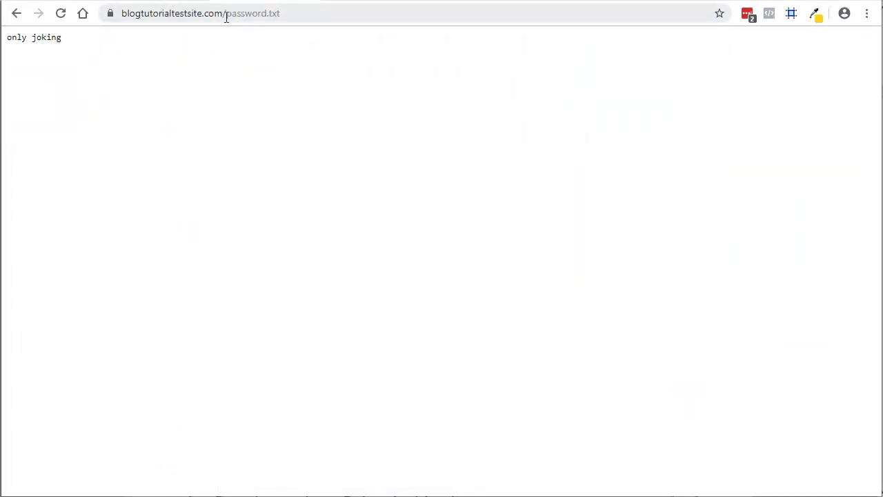
# Replace password.txt with wp-content/uploads in the address and confirm the 403 Forbidden Error heading.
pyautogui.click(227, 14)
pyautogui.click(231, 14)
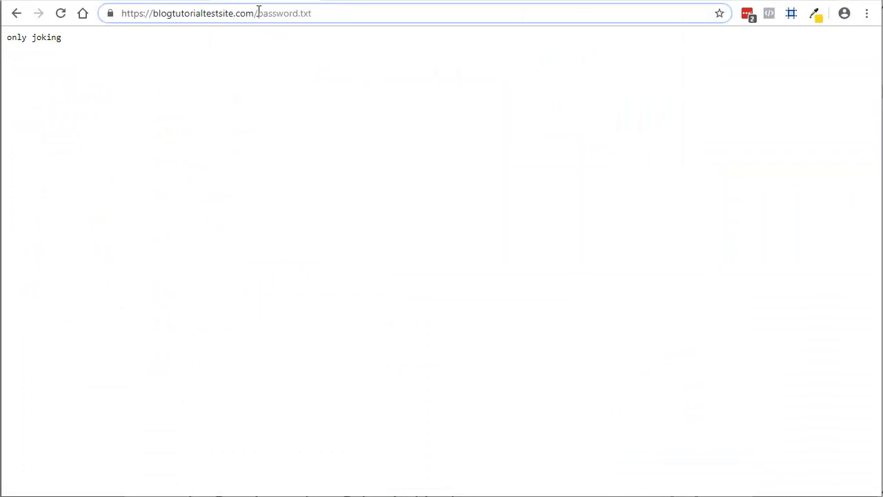
pyautogui.keyDown('shift'); pyautogui.click(346, 20); pyautogui.keyUp('shift')
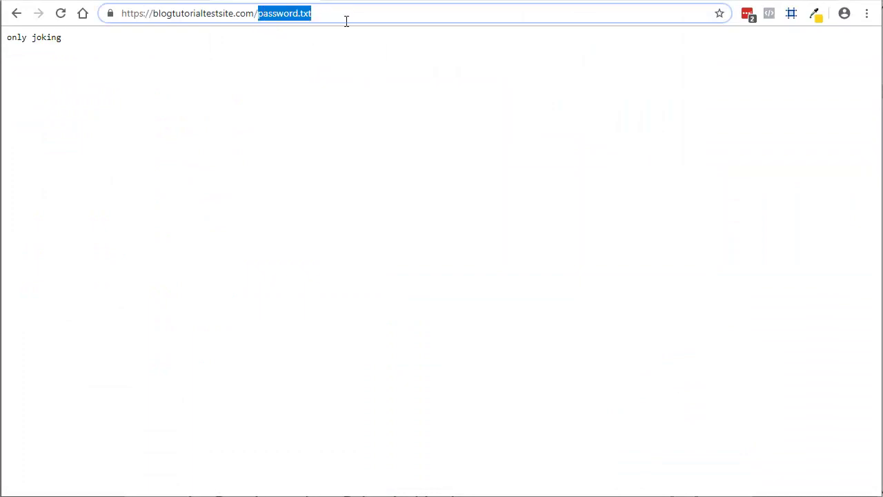
pyautogui.write('wp-content')
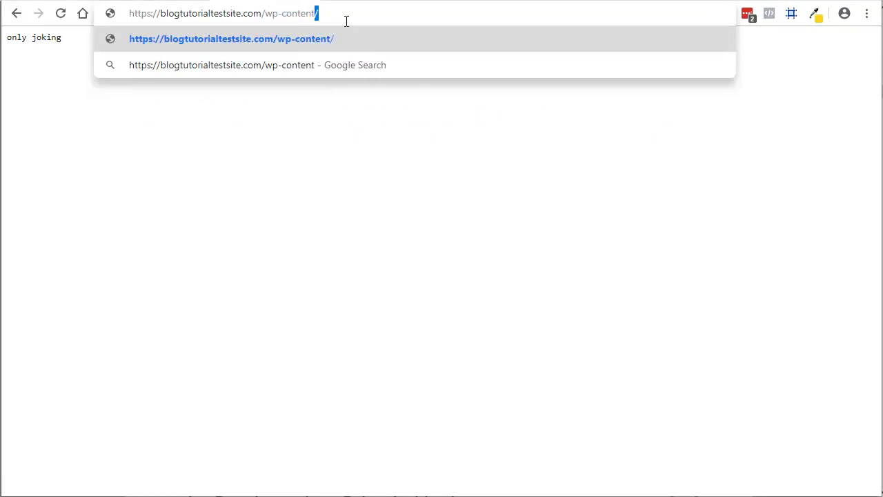
pyautogui.write('/uploads')
pyautogui.press('Return')
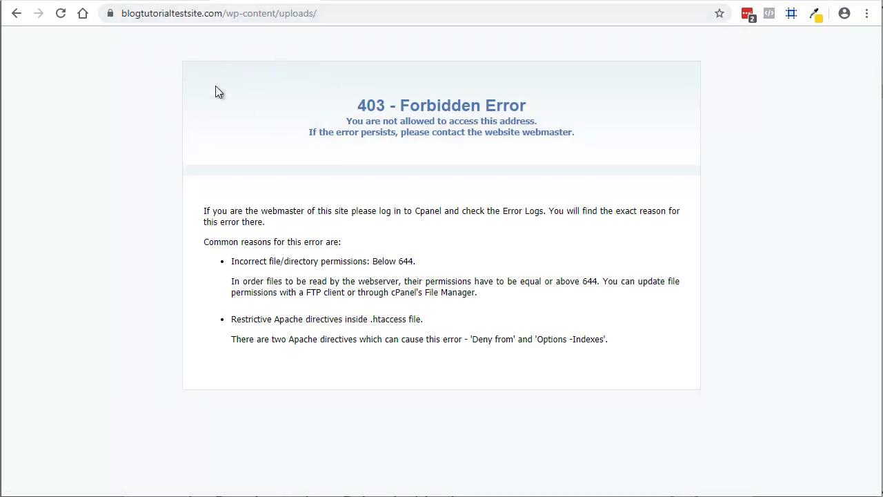
pyautogui.moveTo(355, 105); pyautogui.dragTo(533, 105)
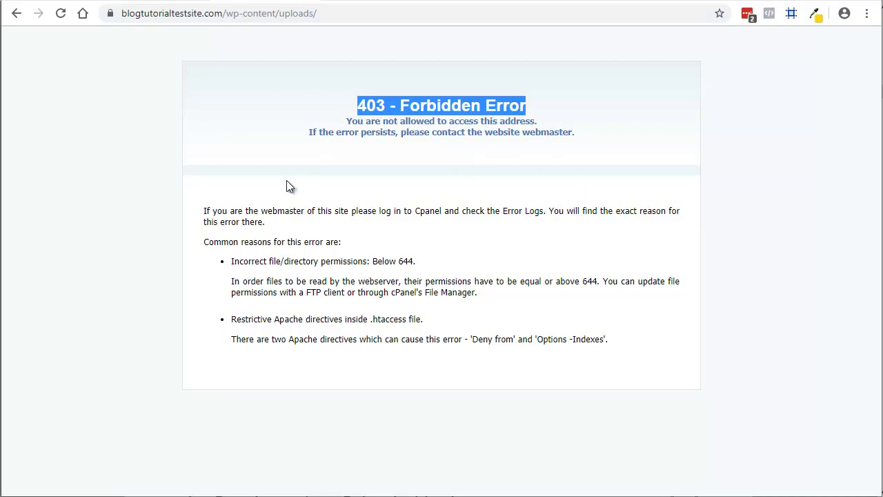
pyautogui.click(120, 166)
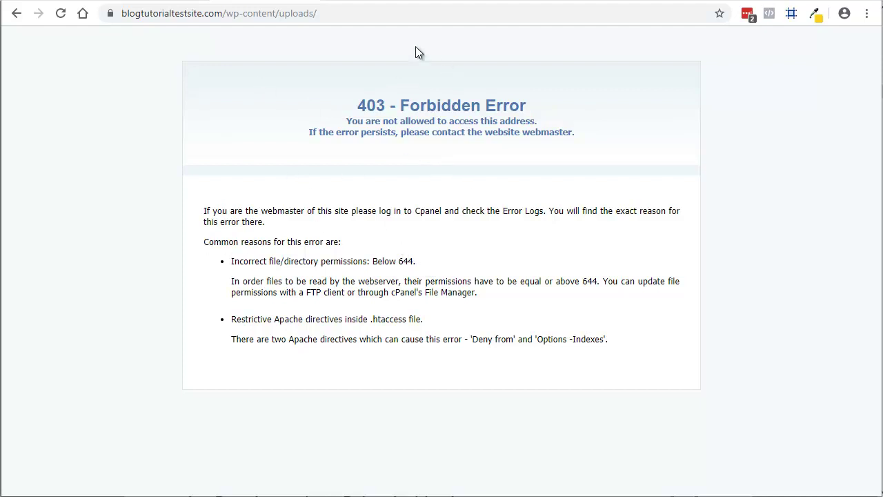
# View the site-root .htaccess file and highlight its Options -Indexes directive.
pyautogui.click(473, 0)
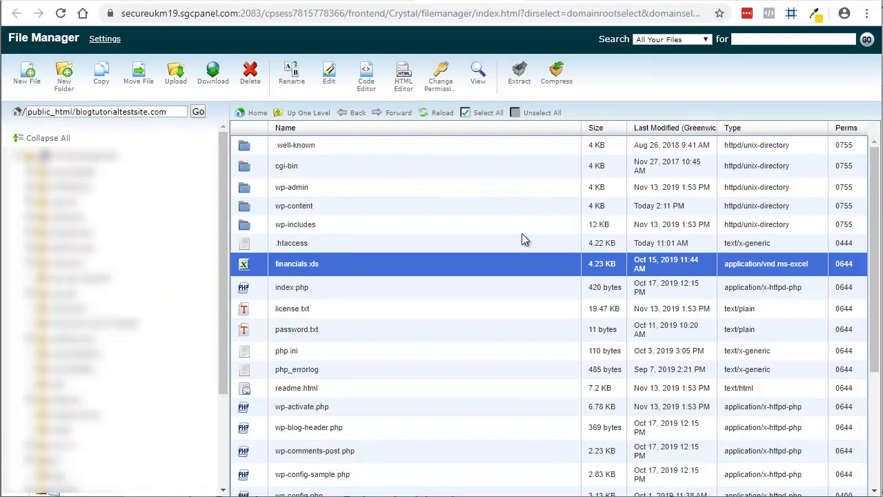
pyautogui.click(268, 245)
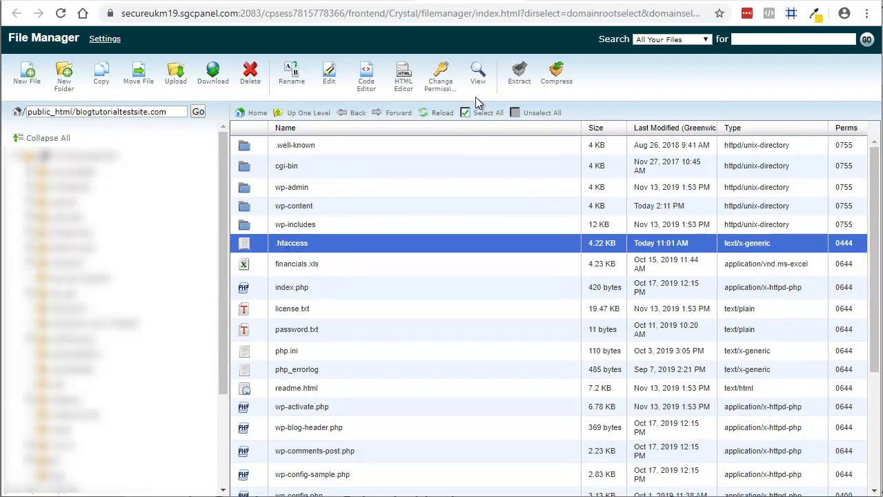
pyautogui.click(484, 80)
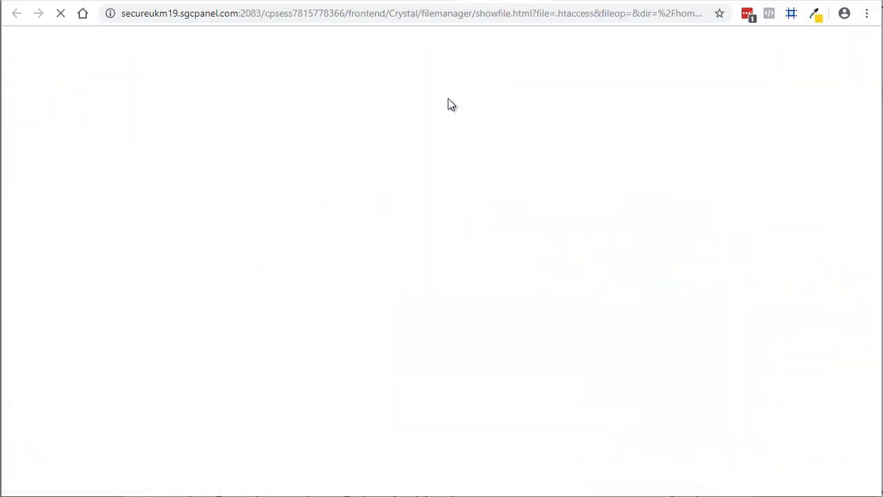
pyautogui.moveTo(4, 64); pyautogui.dragTo(71, 64)
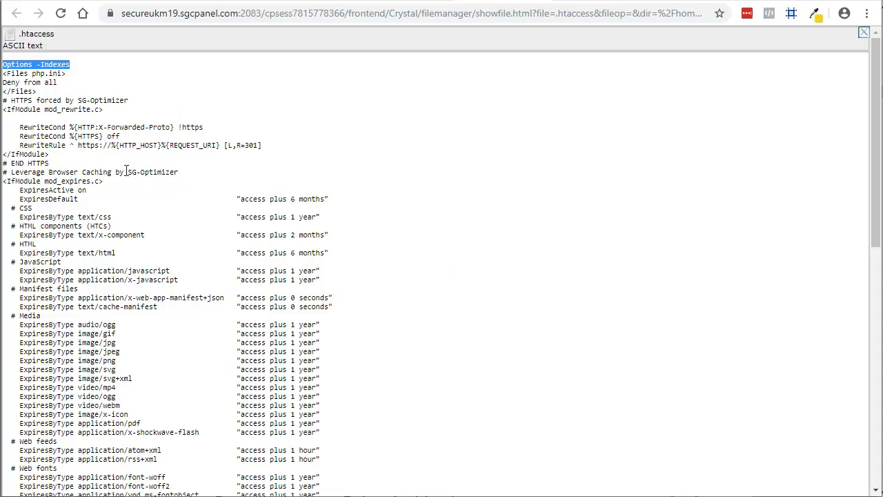
# Compare with the 403 Forbidden wp-content/uploads page and its full address.
pyautogui.click(248, 2)
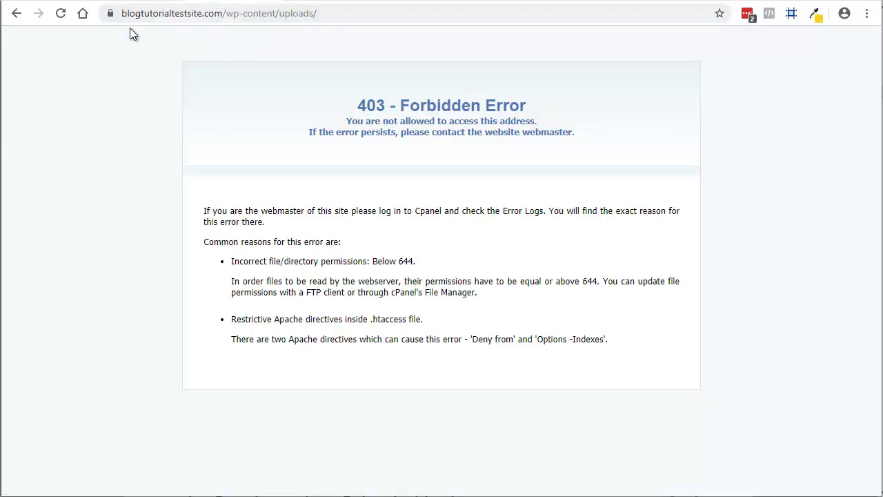
pyautogui.click(233, 15)
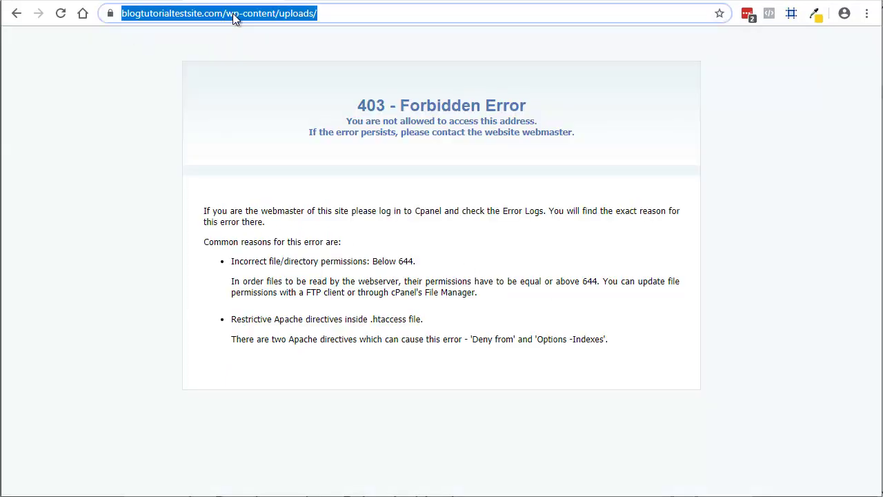
pyautogui.click(233, 14)
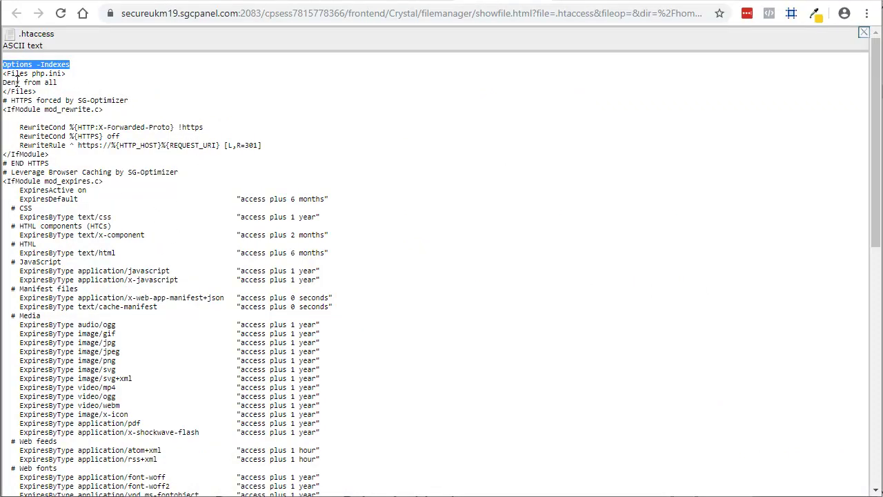
# Highlight the <Files php.ini> Deny from all block in .htaccess.
pyautogui.moveTo(7, 73); pyautogui.dragTo(69, 90)
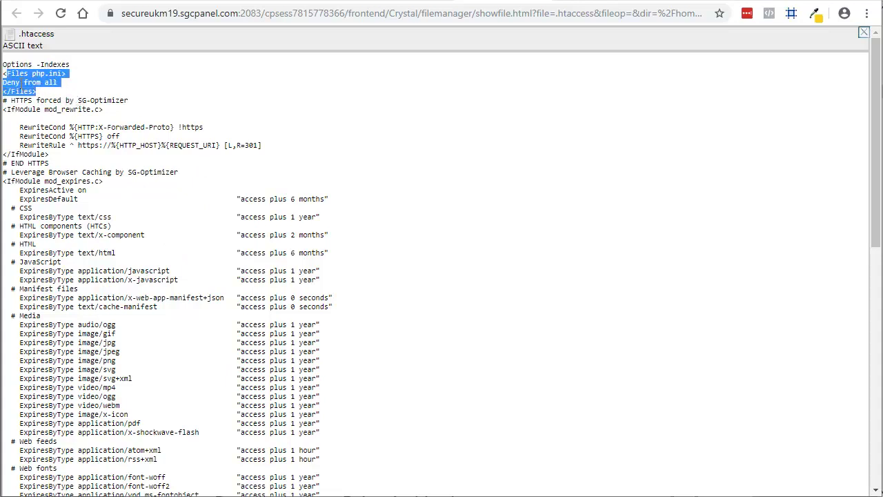
pyautogui.click(20, 85)
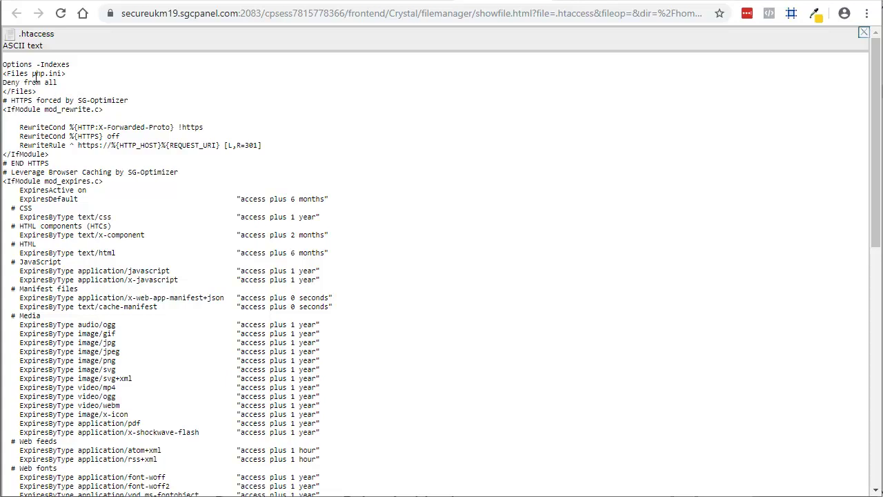
pyautogui.moveTo(33, 74); pyautogui.dragTo(62, 75)
# Switch tabs back to the Acrobat checklist and scroll down to the file-monitoring item.
pyautogui.click(539, 1)
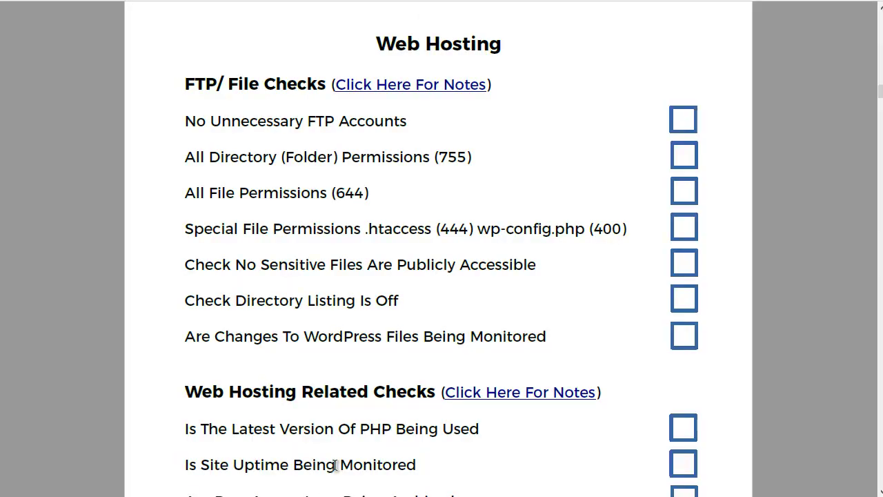
pyautogui.scroll(-3, 339, 318)
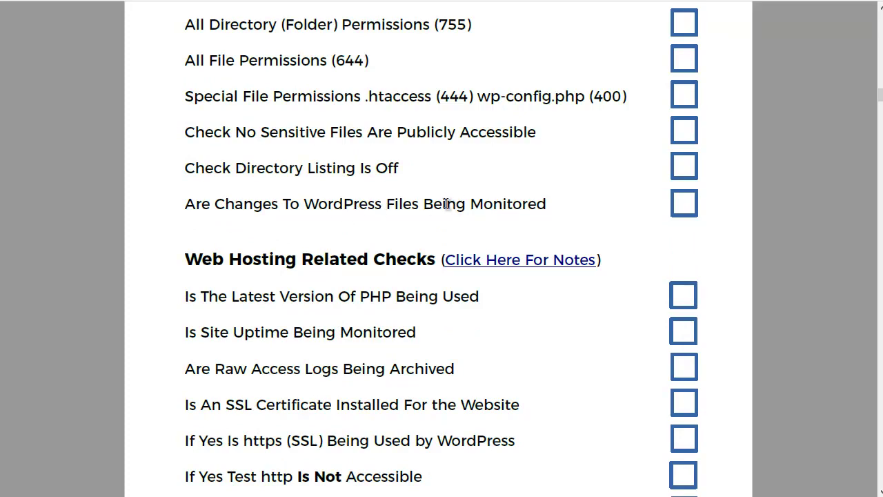
# Scroll through the FTP/File Checks notes, then return and scroll to the seven Web Hosting Related Checks.
pyautogui.scroll(3, 455, 207)
pyautogui.click(422, 61)
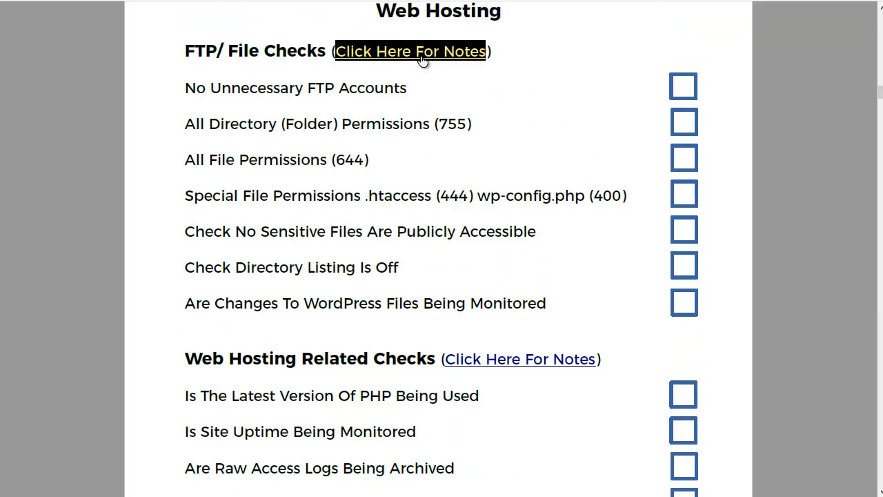
pyautogui.scroll(-5, 433, 311)
pyautogui.scroll(-10, 433, 314)
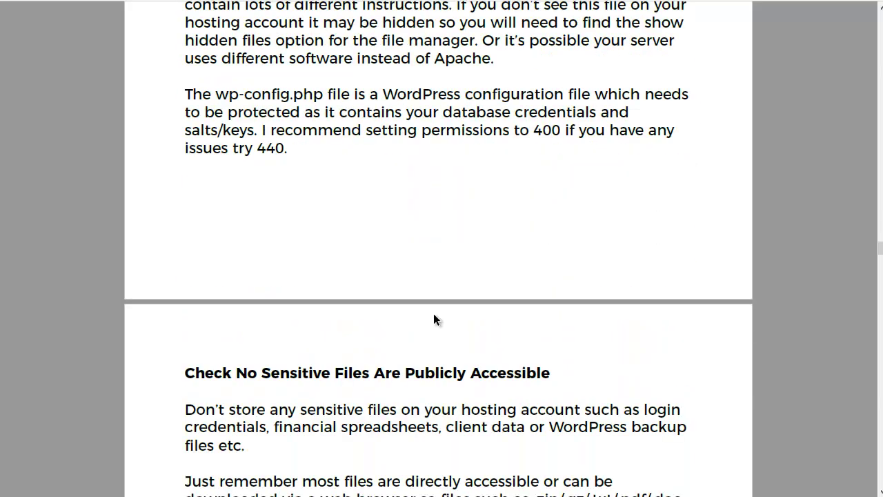
pyautogui.scroll(-6, 433, 313)
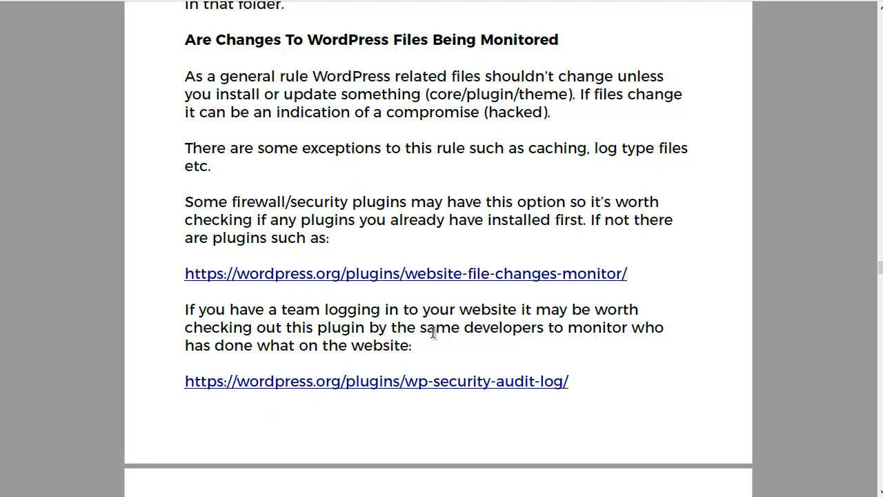
pyautogui.scroll(2, 536, 320)
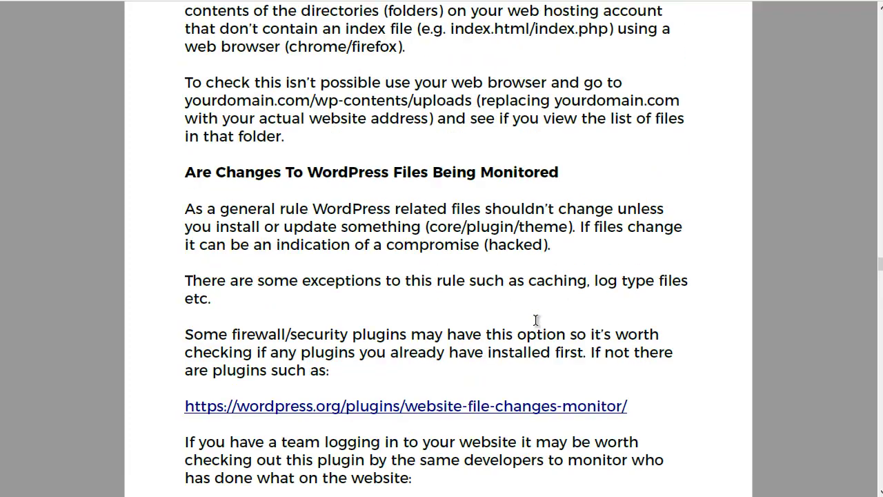
pyautogui.moveTo(875, 270); pyautogui.dragTo(874, 228)
pyautogui.click(525, 368)
pyautogui.scroll(-2, 491, 290)
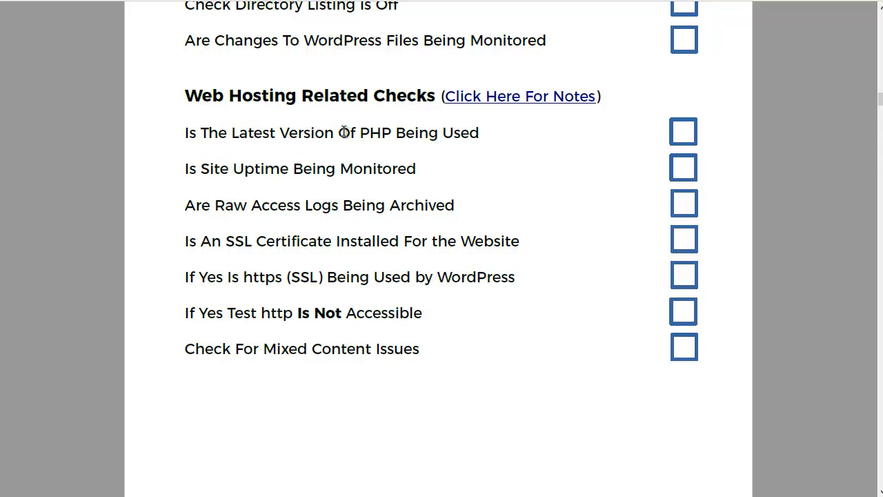
# Highlight 'PHP' in the latest-PHP-version checklist item before turning to WordPress General Settings.
pyautogui.moveTo(361, 131); pyautogui.dragTo(391, 132)
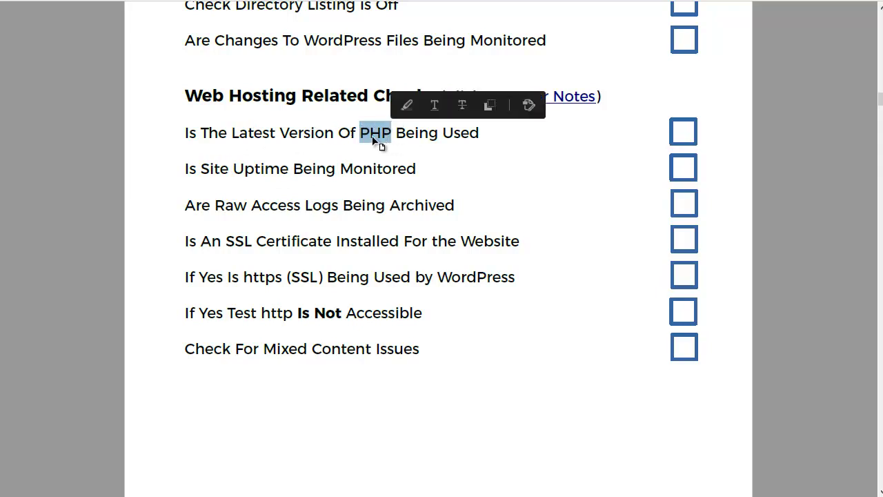
pyautogui.click(371, 138)
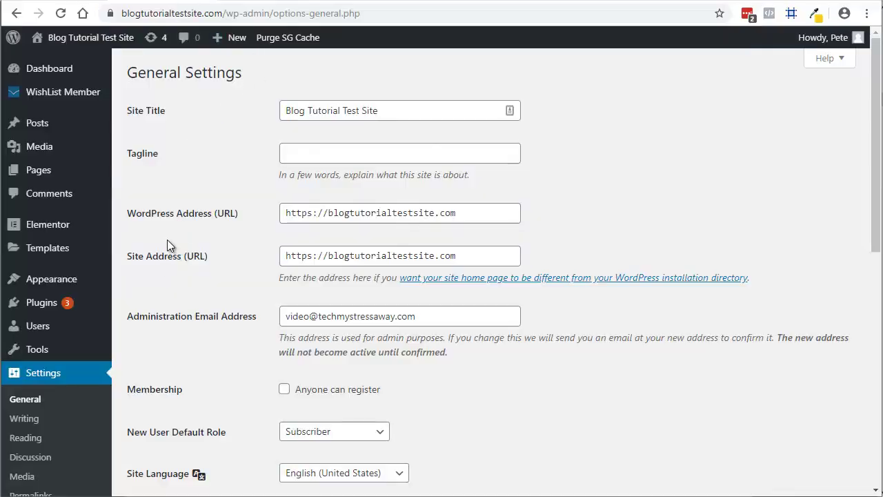
pyautogui.scroll(-3, 184, 218)
pyautogui.scroll(3, 185, 218)
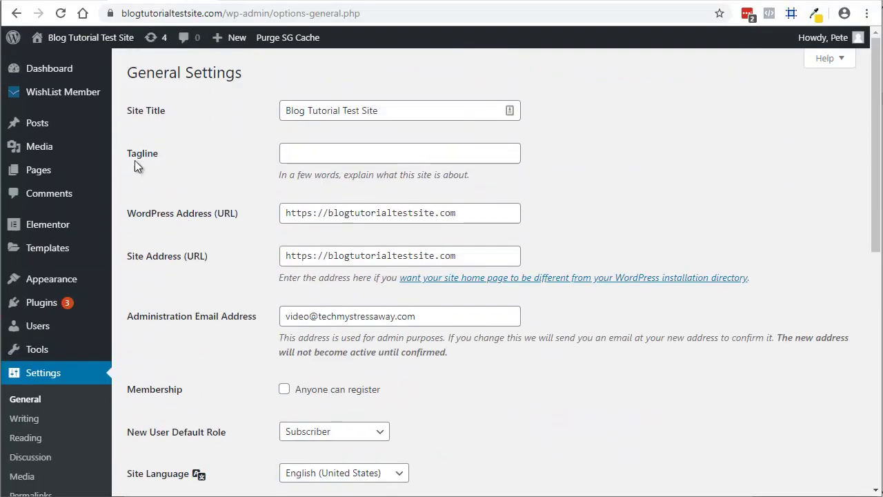
# Find the server's PHP version, 7.3.11, under Site Health Info > Server, then return to the status overview.
pyautogui.moveTo(35, 125)
pyautogui.moveTo(54, 350)
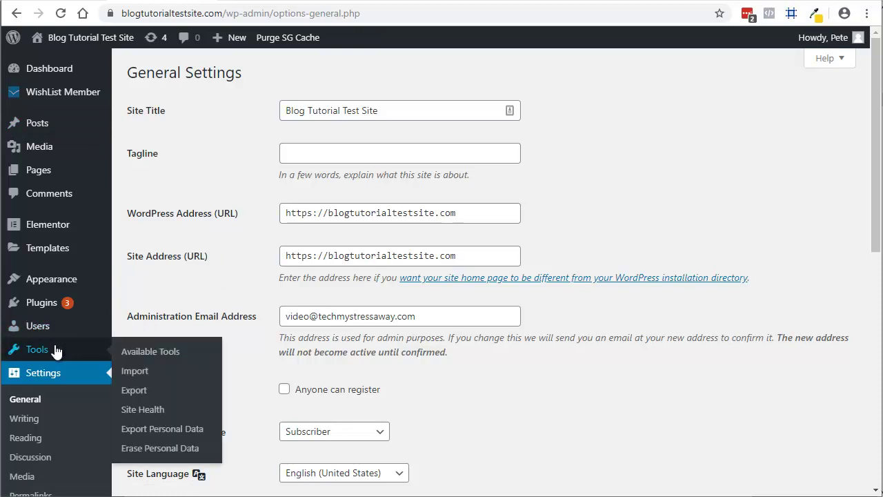
pyautogui.click(141, 410)
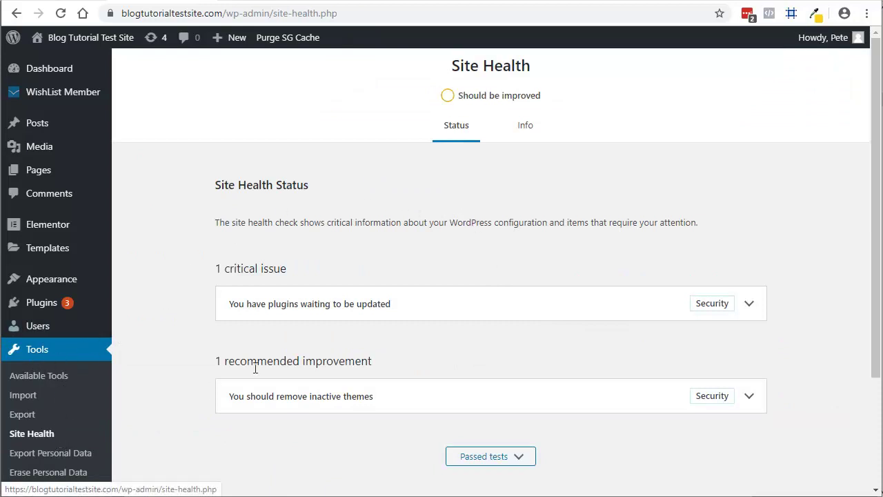
pyautogui.click(525, 127)
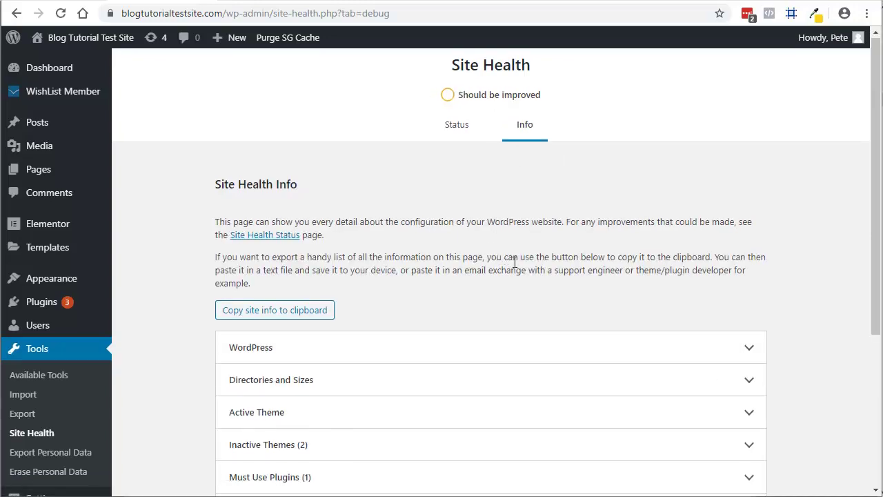
pyautogui.scroll(-4, 516, 269)
pyautogui.click(374, 339)
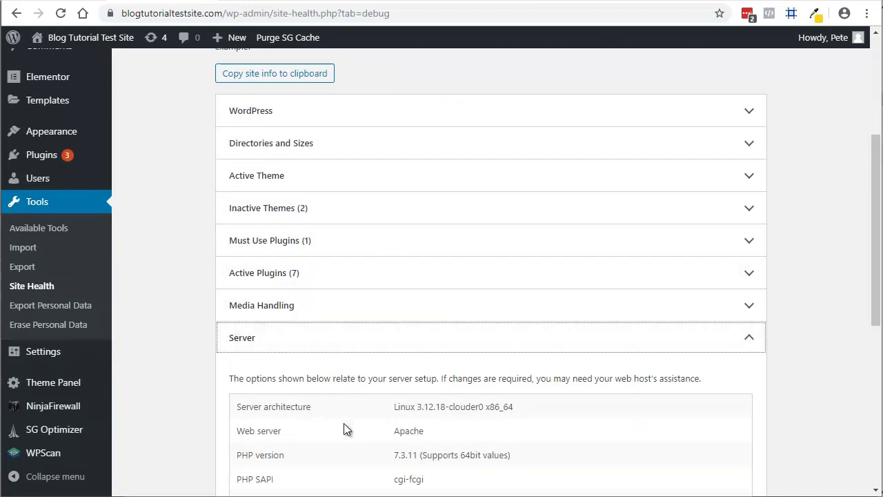
pyautogui.moveTo(396, 457); pyautogui.dragTo(418, 458)
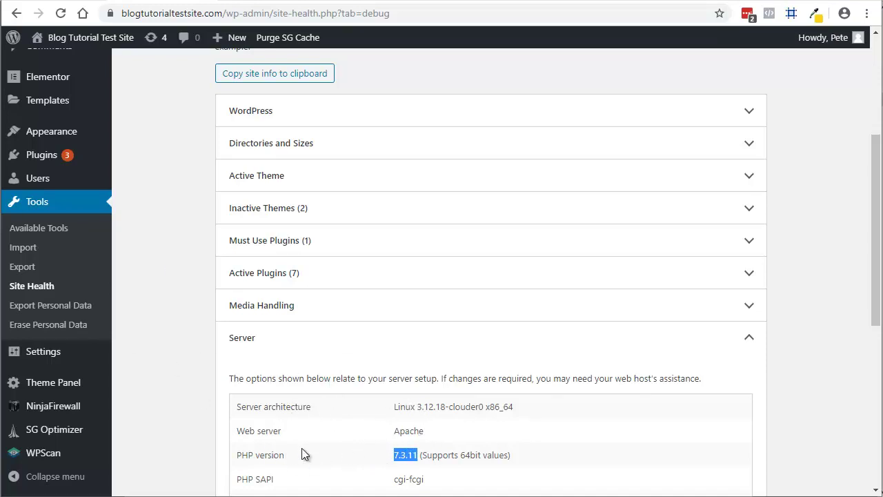
pyautogui.scroll(4, 220, 366)
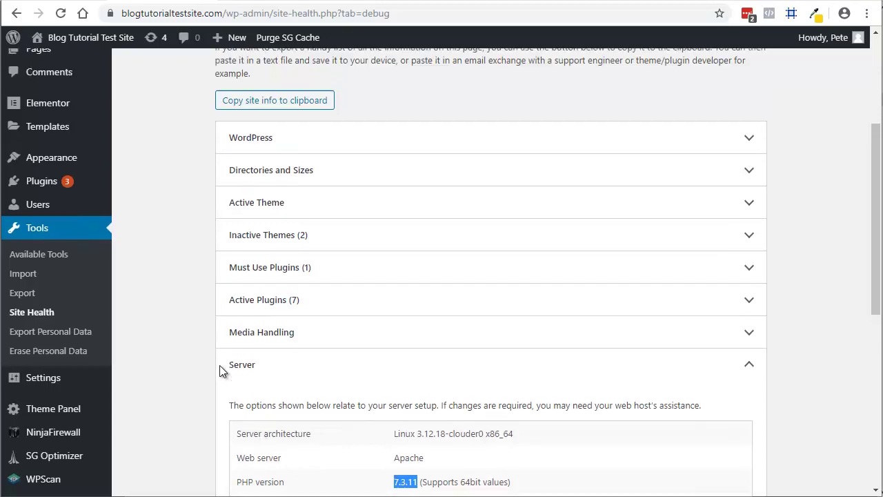
pyautogui.click(457, 126)
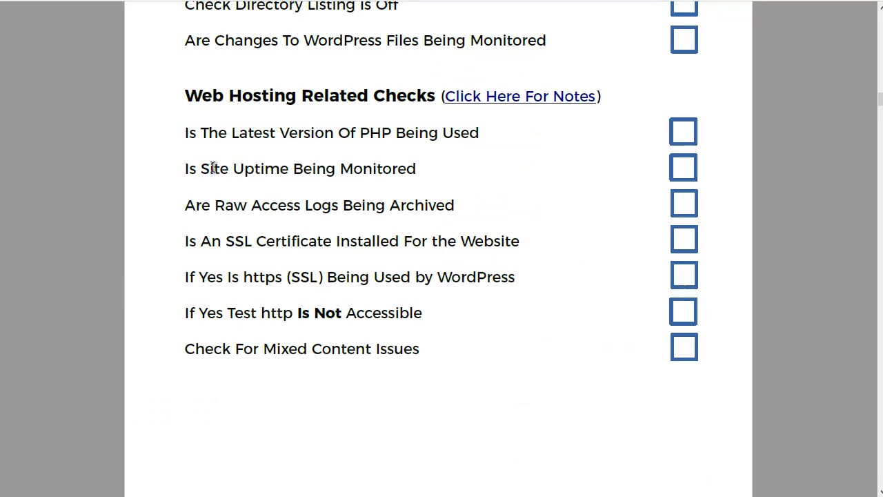
pyautogui.moveTo(200, 169); pyautogui.dragTo(355, 172)
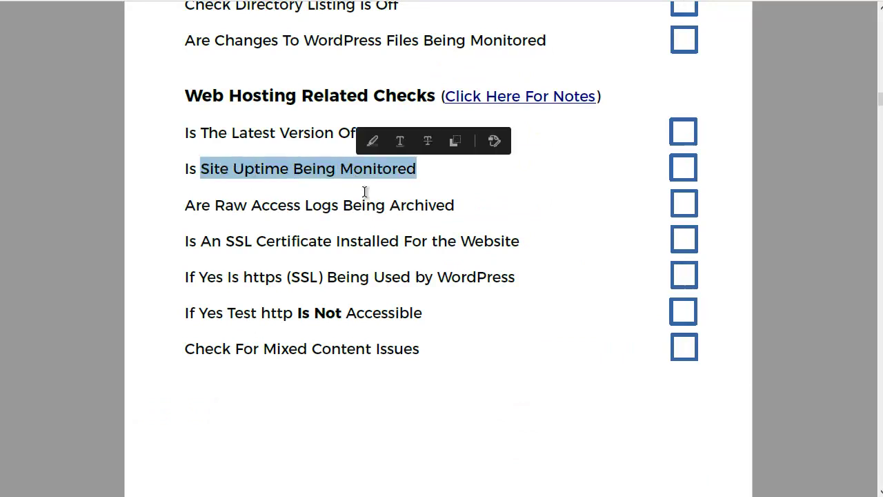
pyautogui.click(312, 169)
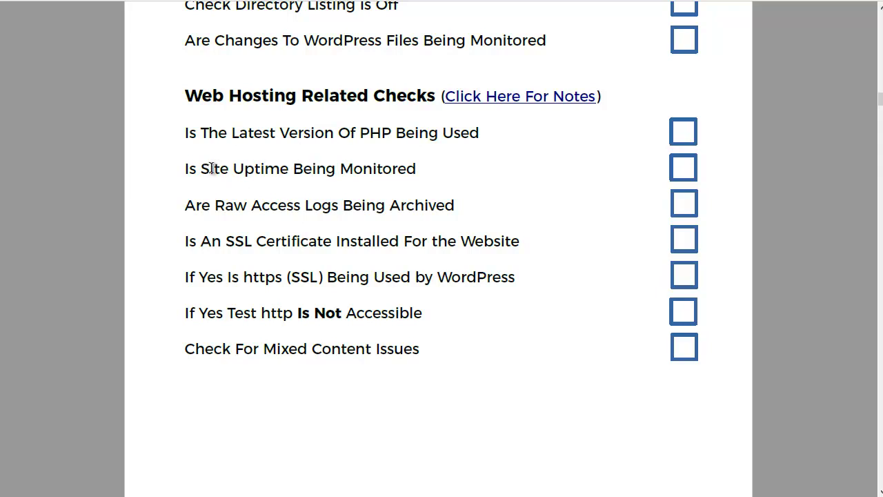
pyautogui.moveTo(212, 168); pyautogui.dragTo(289, 170)
pyautogui.click(261, 215)
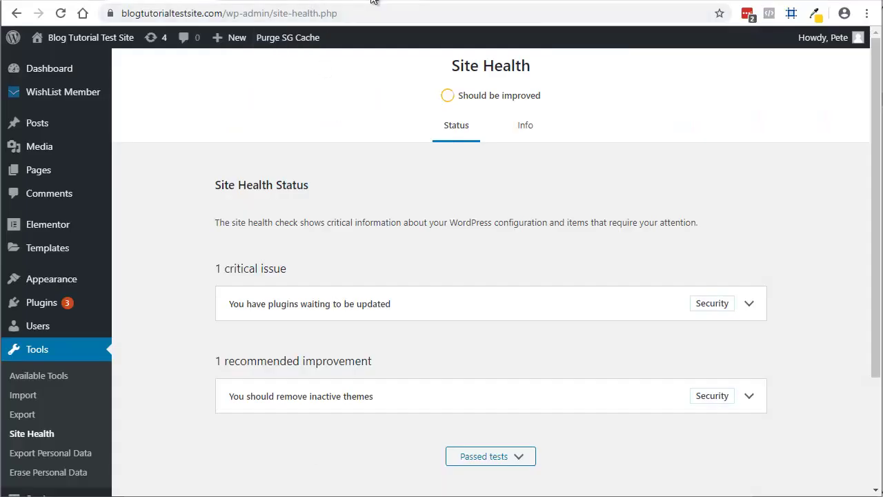
# In the cPanel dashboard, open Raw Access under Visitor Stats.
pyautogui.click(372, 0)
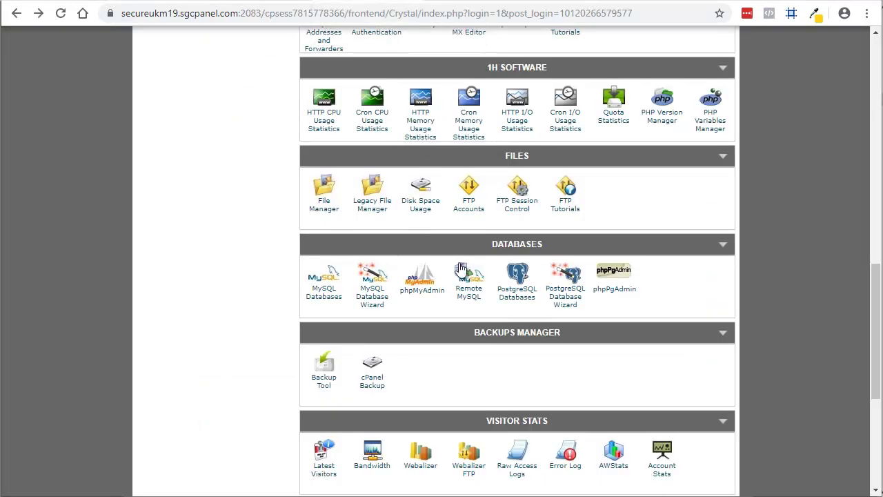
pyautogui.scroll(-2, 469, 297)
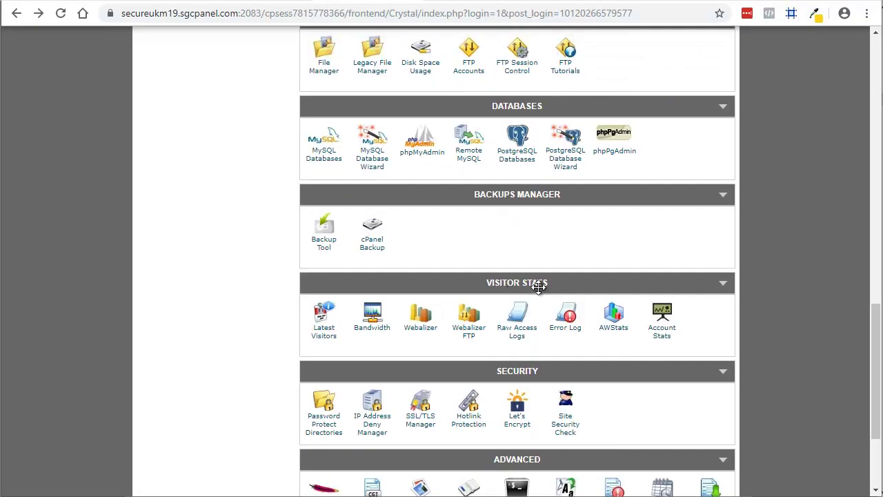
pyautogui.click(516, 334)
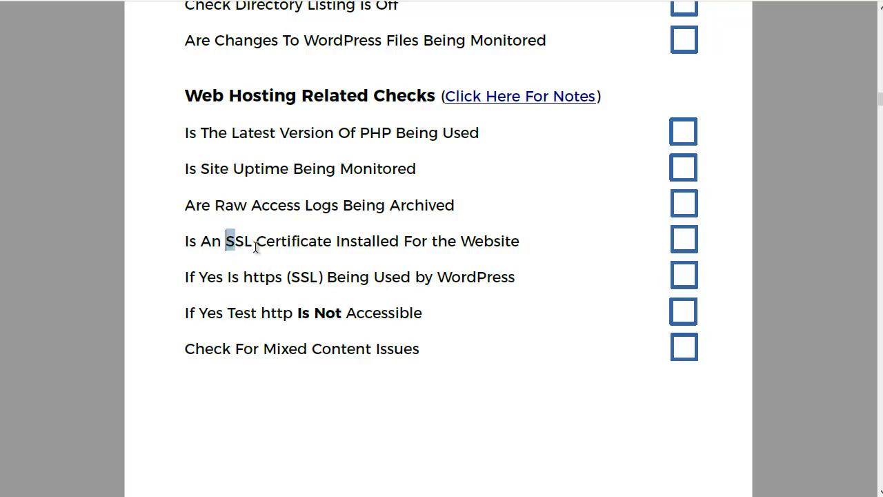
pyautogui.moveTo(226, 245); pyautogui.dragTo(364, 245)
pyautogui.click(323, 242)
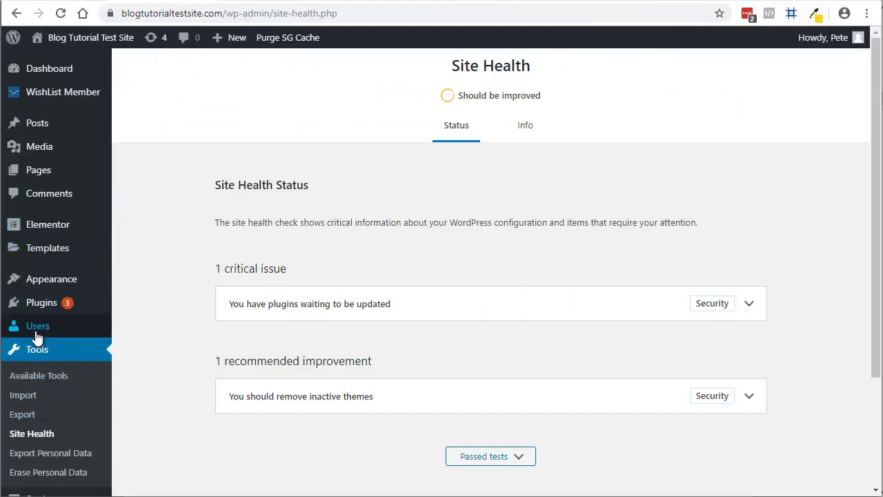
# Open Settings > General and confirm the WordPress Address and Site Address both start with https.
pyautogui.scroll(-2, 37, 337)
pyautogui.click(45, 353)
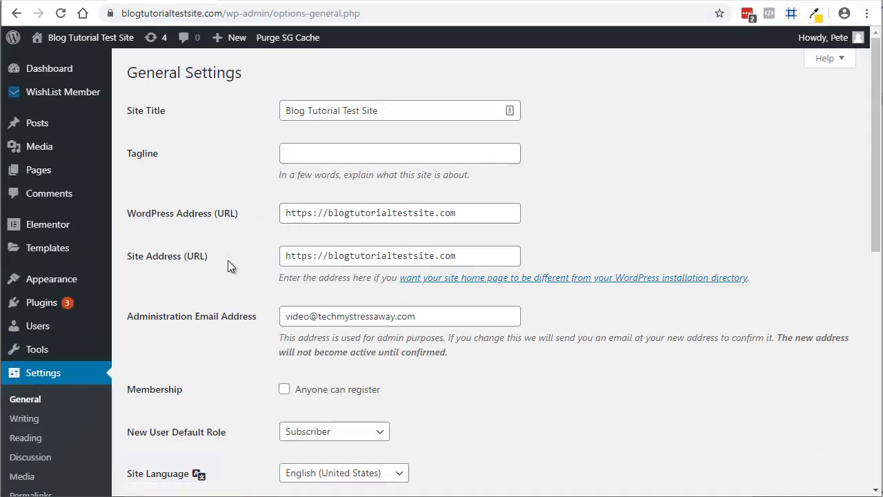
pyautogui.moveTo(307, 256); pyautogui.dragTo(313, 256)
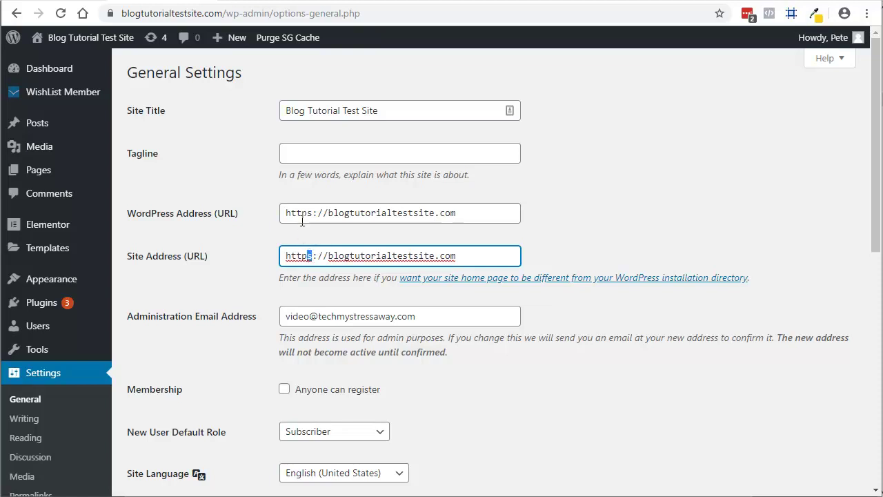
pyautogui.moveTo(308, 213); pyautogui.dragTo(313, 212)
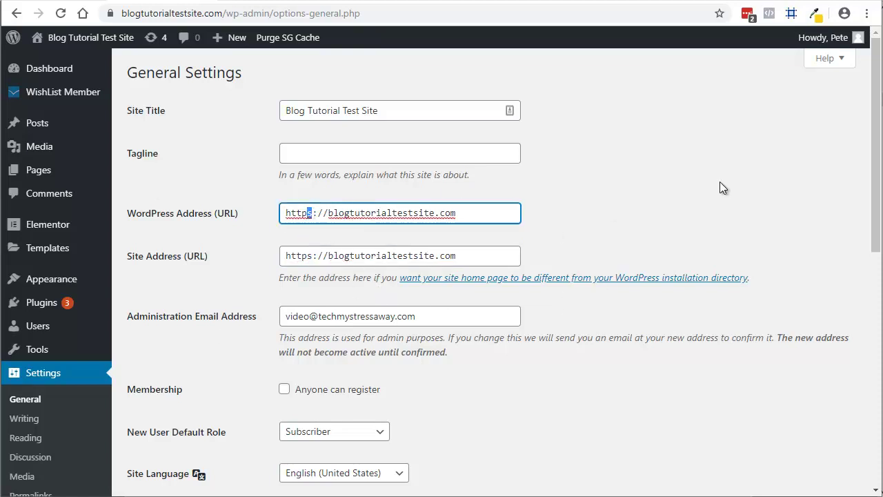
pyautogui.click(699, 173)
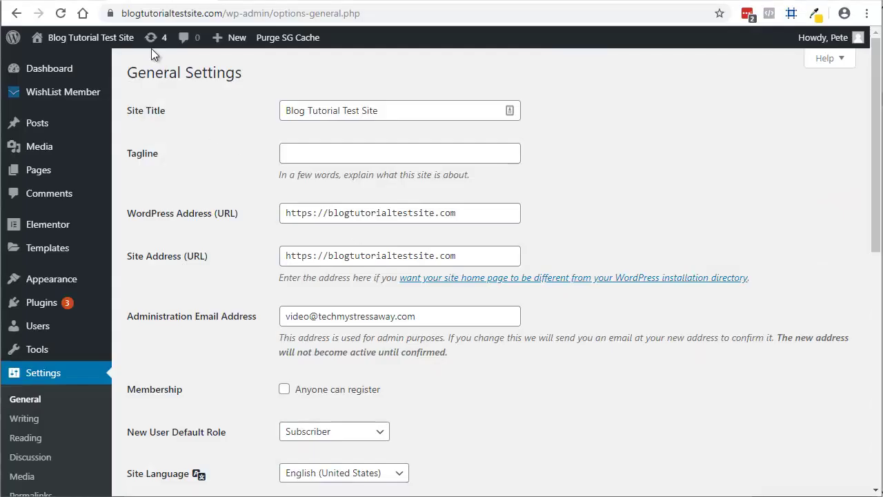
# Copy the site's domain name from the Chrome address bar.
pyautogui.click(138, 14)
pyautogui.click(139, 13)
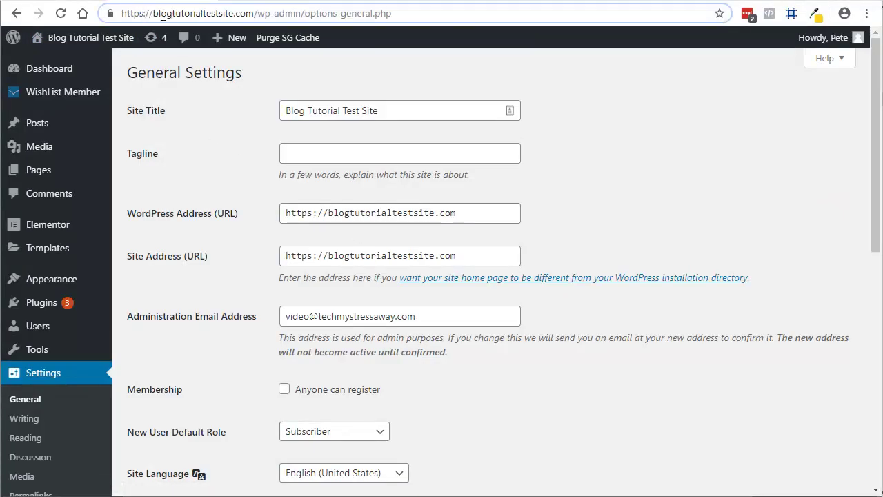
pyautogui.moveTo(154, 14); pyautogui.dragTo(255, 14)
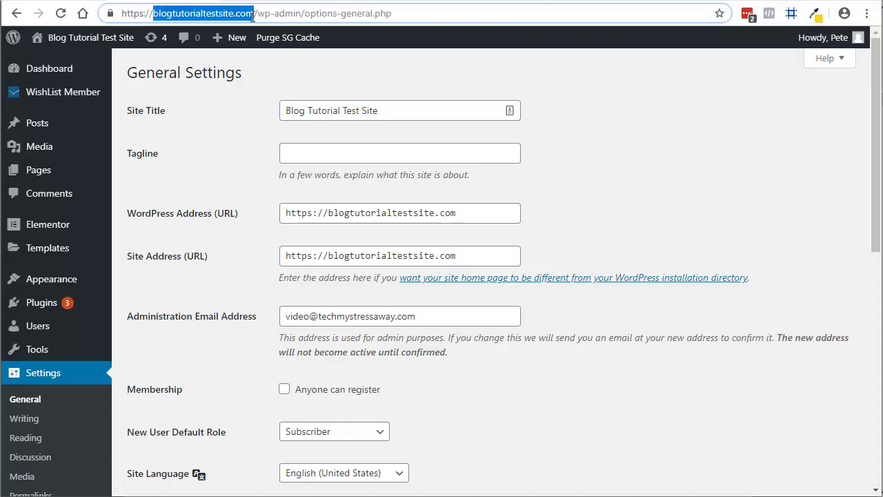
pyautogui.rightClick(234, 17)
pyautogui.click(260, 89)
pyautogui.click(866, 15)
pyautogui.click(778, 65)
pyautogui.rightClick(145, 23)
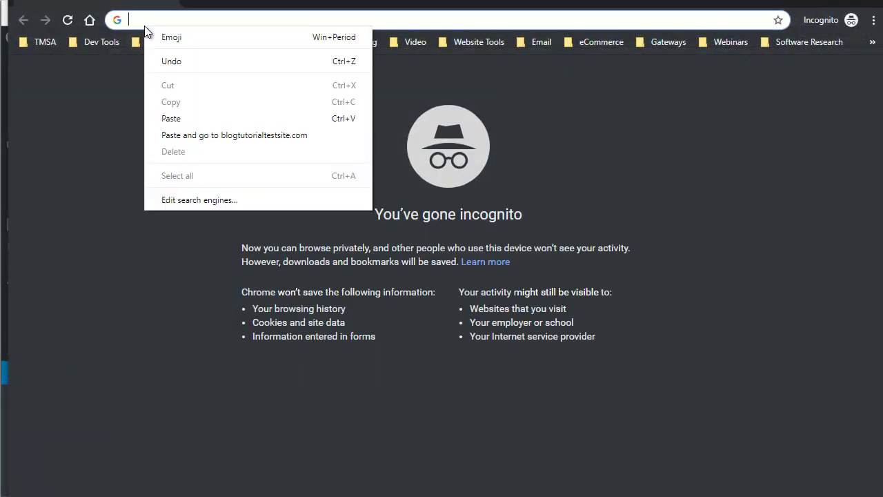
pyautogui.click(177, 119)
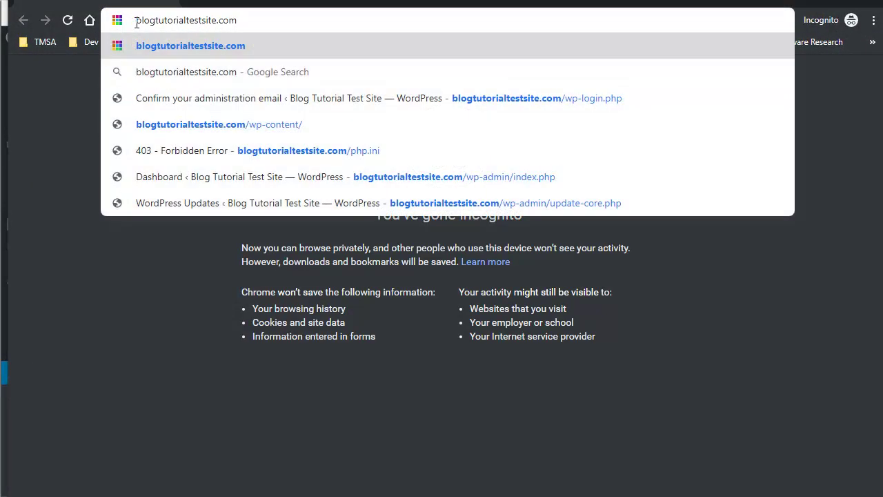
pyautogui.press('Home')
pyautogui.write('http')
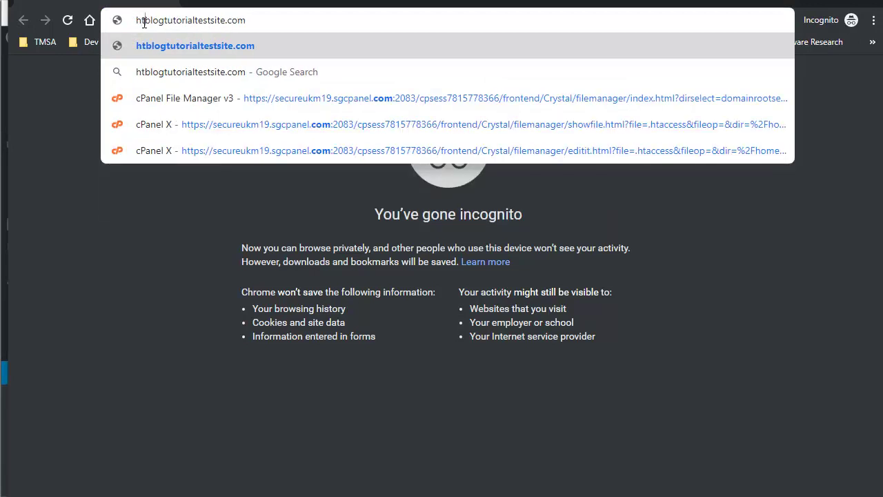
pyautogui.write('://')
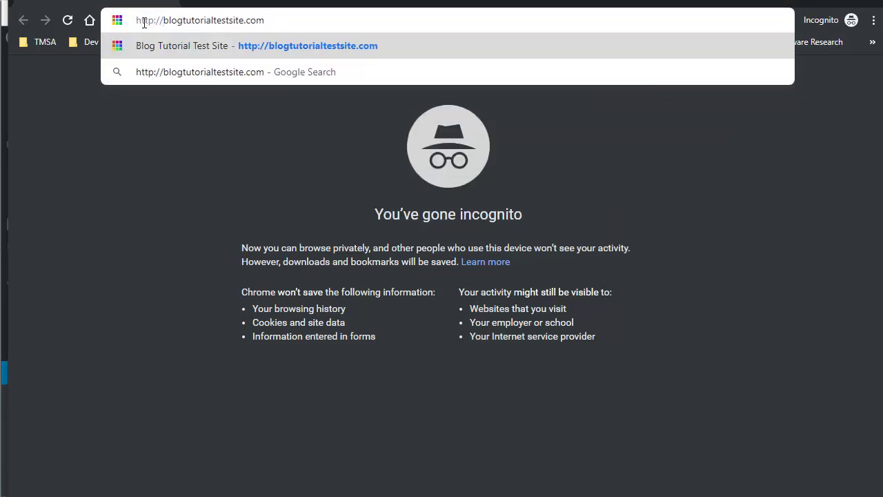
pyautogui.press('Return')
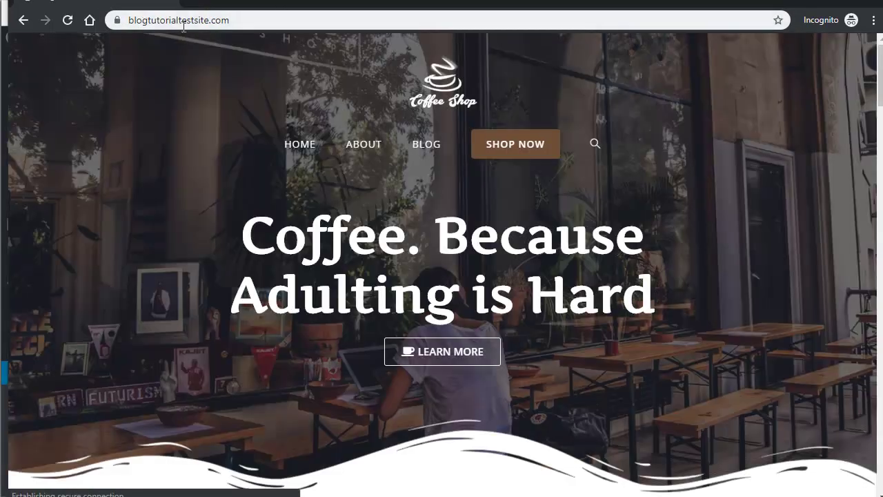
pyautogui.click(183, 26)
pyautogui.click(155, 18)
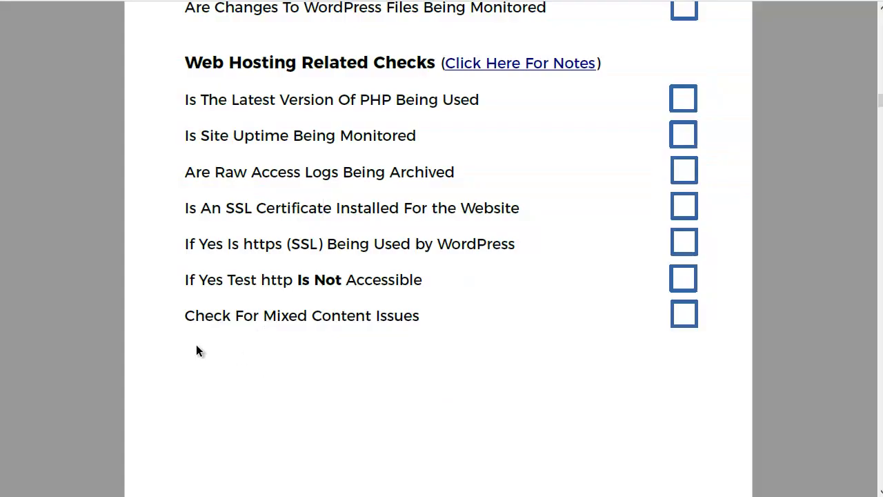
pyautogui.moveTo(185, 315); pyautogui.dragTo(410, 316)
pyautogui.click(259, 315)
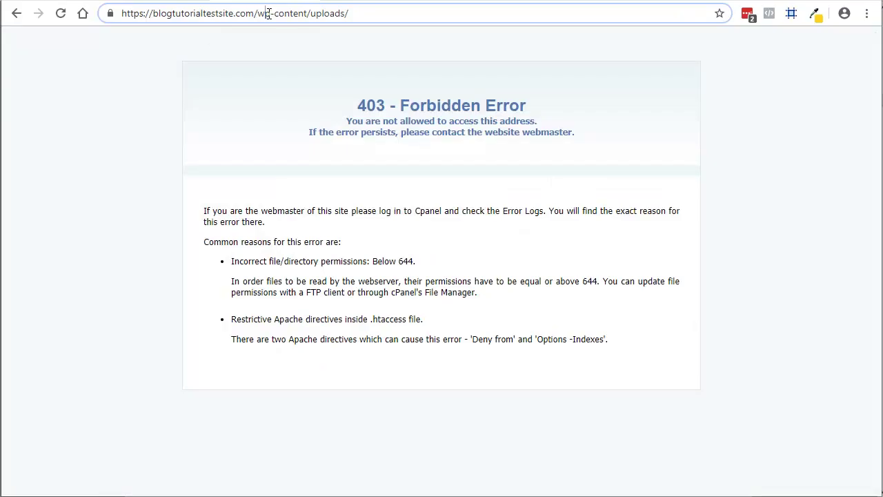
# Remove wp-content/uploads/ from the URL to load the site's home page.
pyautogui.moveTo(259, 13); pyautogui.dragTo(458, 28)
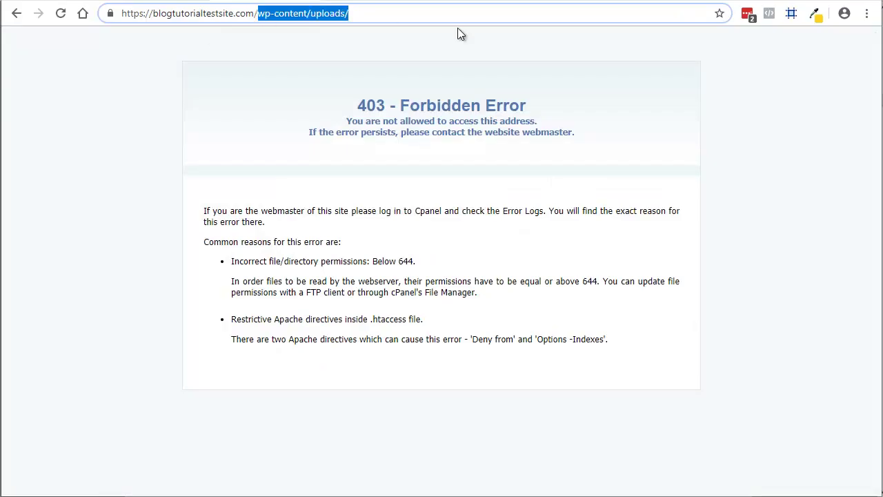
pyautogui.press('BackSpace')
pyautogui.press('Return')
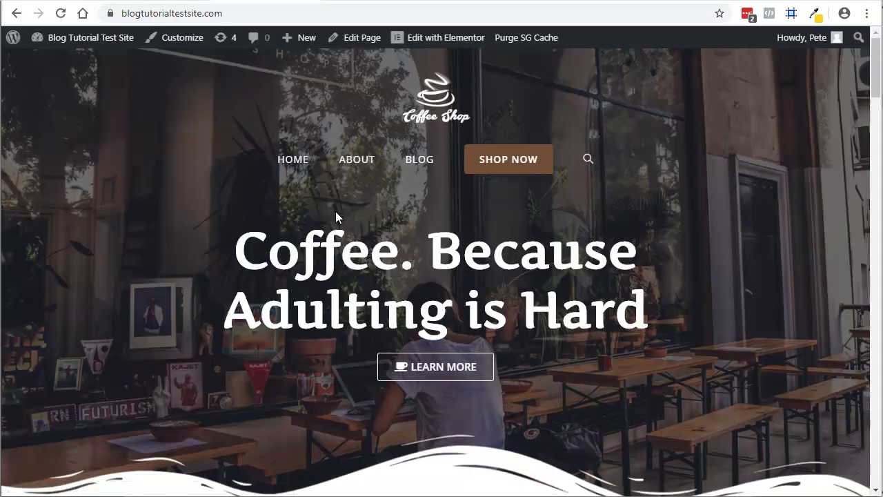
pyautogui.scroll(-1, 206, 163)
pyautogui.scroll(1, 548, 137)
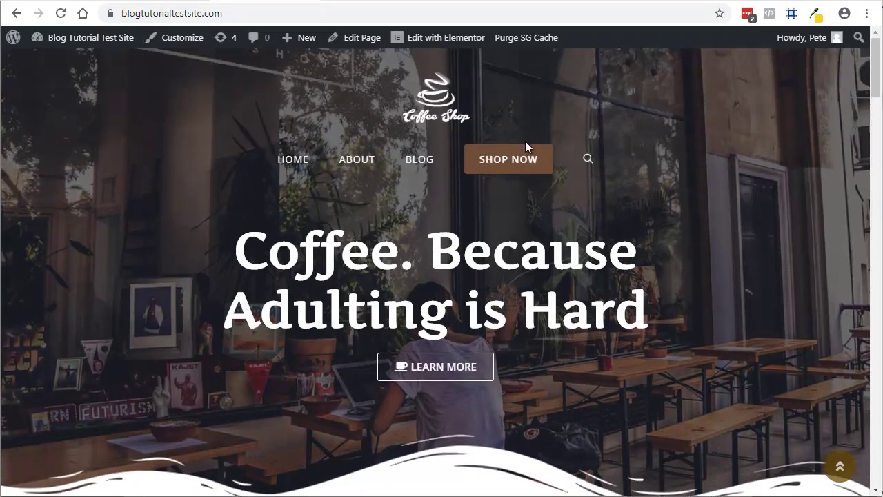
# Go to the BLOG page and open the first post, 'Eleifend bibendum diam'.
pyautogui.click(419, 163)
pyautogui.scroll(-5, 177, 248)
pyautogui.click(177, 250)
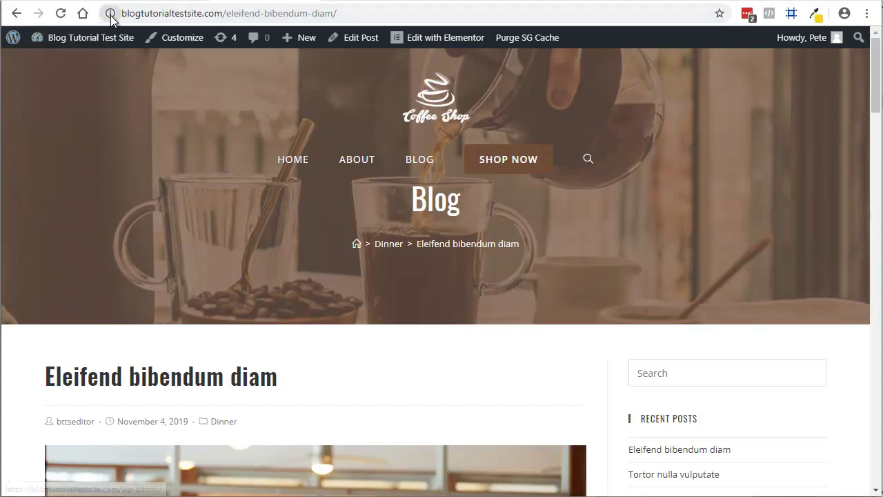
pyautogui.scroll(-5, 240, 382)
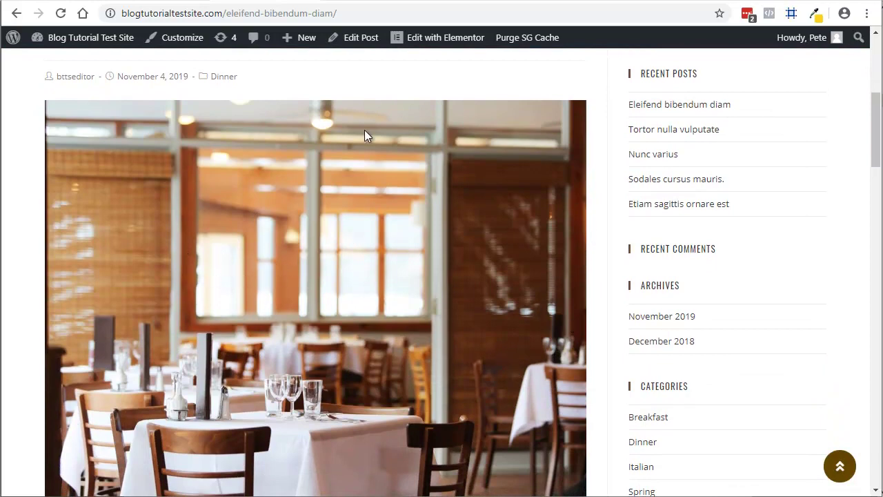
pyautogui.scroll(5, 178, 123)
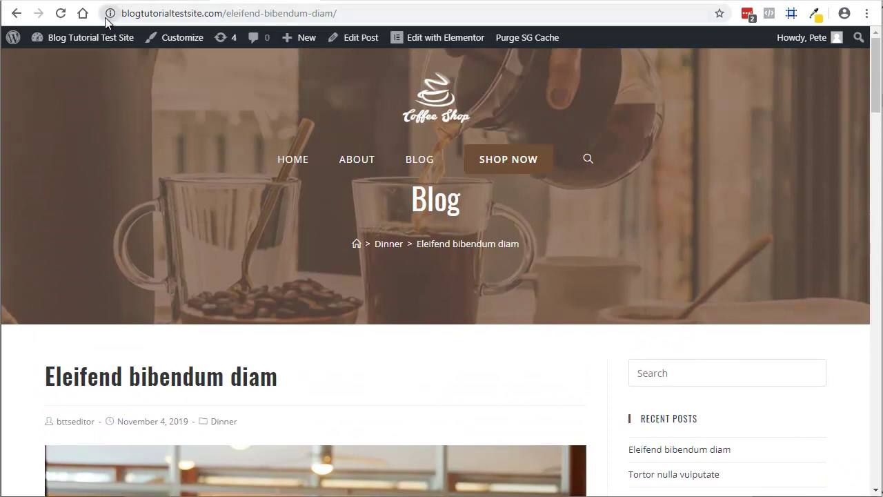
pyautogui.scroll(-3, 372, 390)
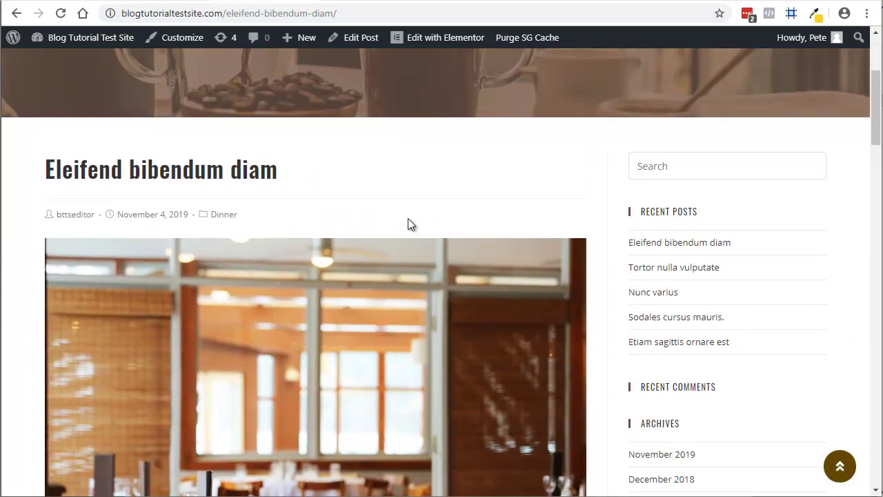
# Inspect the post's Console for the Mixed Content warning on cs_pimg1.jpg, then close DevTools.
pyautogui.rightClick(408, 221)
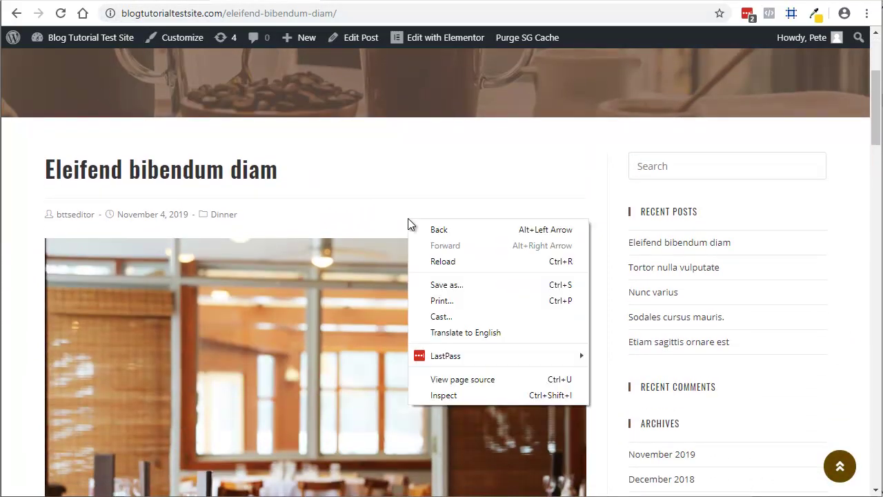
pyautogui.click(442, 396)
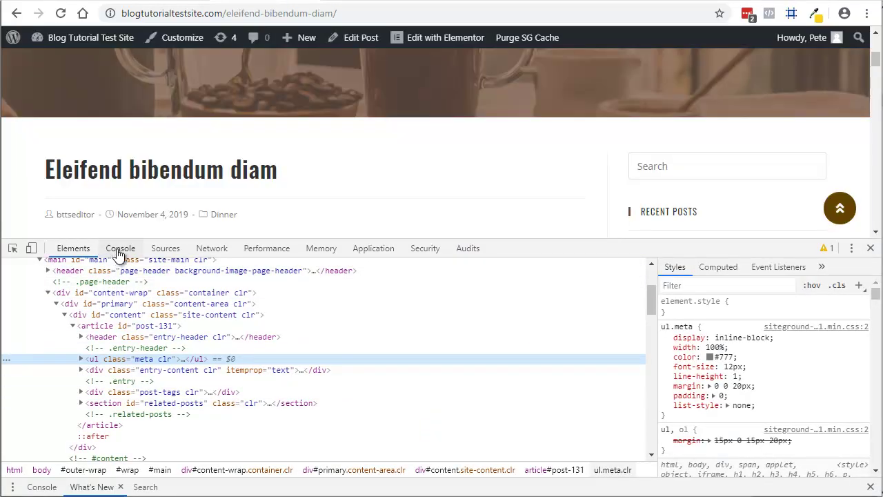
pyautogui.click(121, 249)
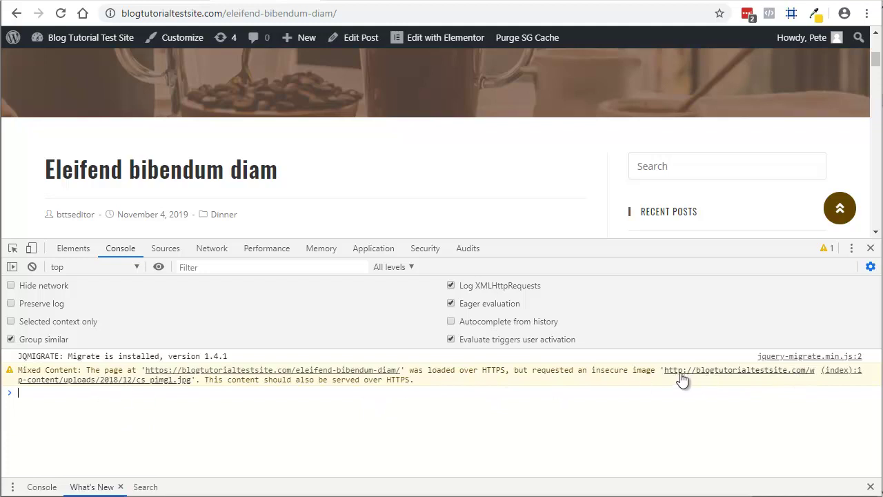
pyautogui.click(183, 412)
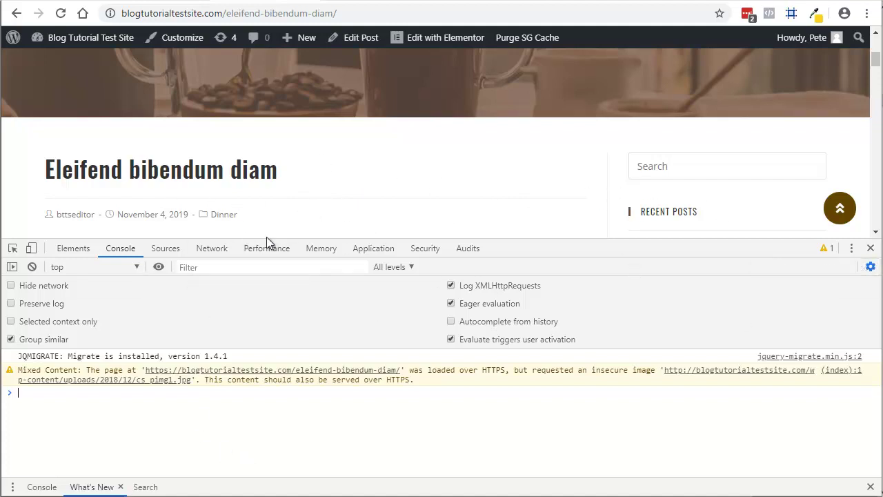
pyautogui.click(871, 247)
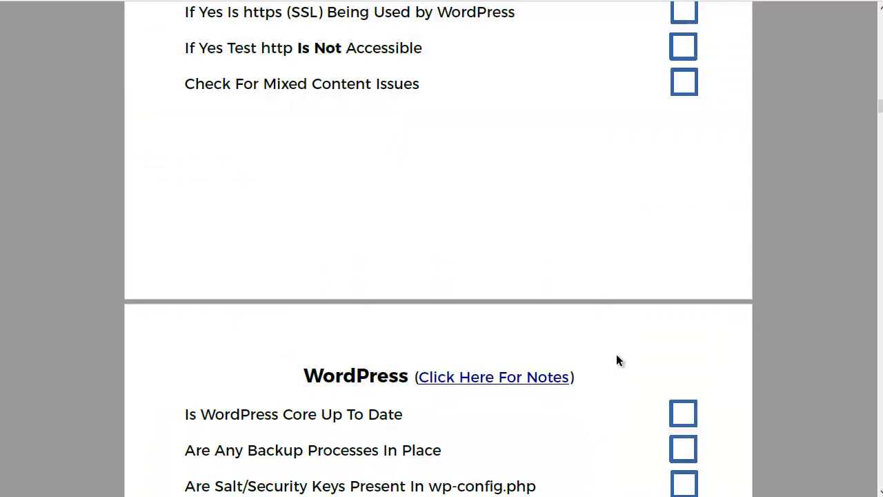
# Scroll the checklist down to the WordPress section's core up-to-date item.
pyautogui.scroll(-4, 617, 355)
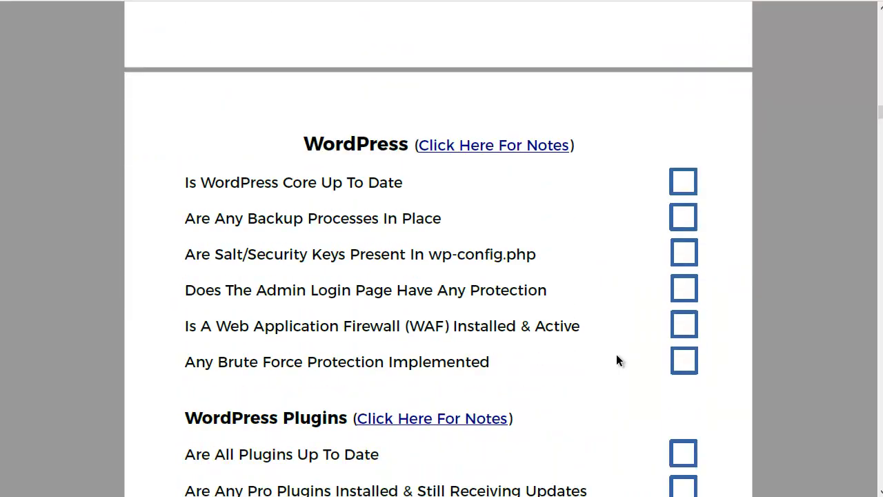
pyautogui.scroll(-1, 616, 359)
pyautogui.scroll(-1, 616, 360)
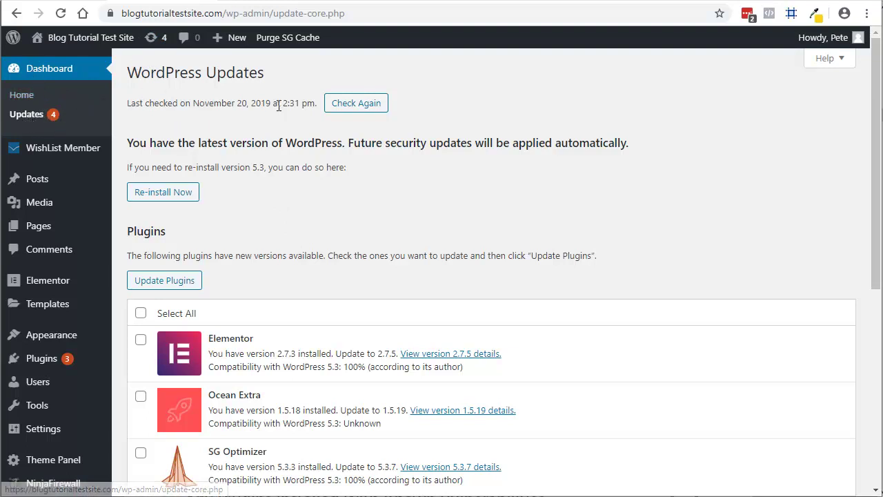
pyautogui.scroll(-3, 260, 260)
pyautogui.scroll(3, 260, 260)
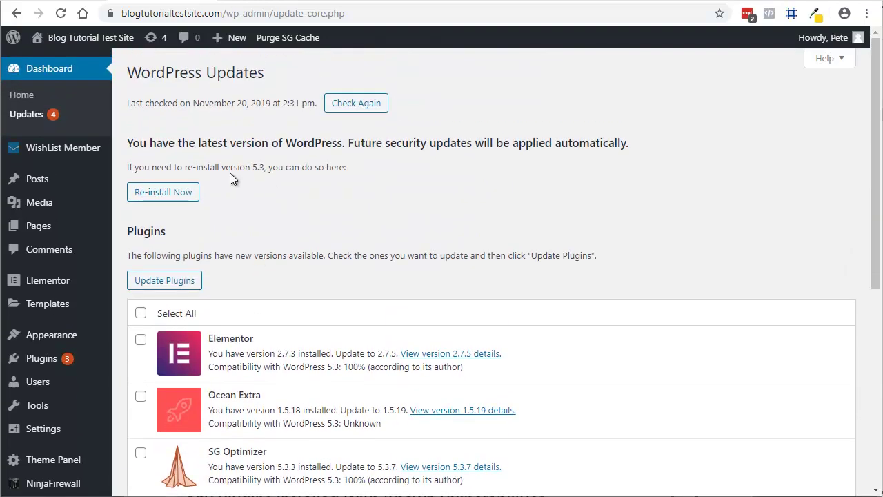
pyautogui.moveTo(230, 173); pyautogui.dragTo(358, 167)
pyautogui.click(366, 193)
pyautogui.scroll(-1, 295, 214)
pyautogui.scroll(-1, 297, 219)
pyautogui.scroll(-1, 214, 154)
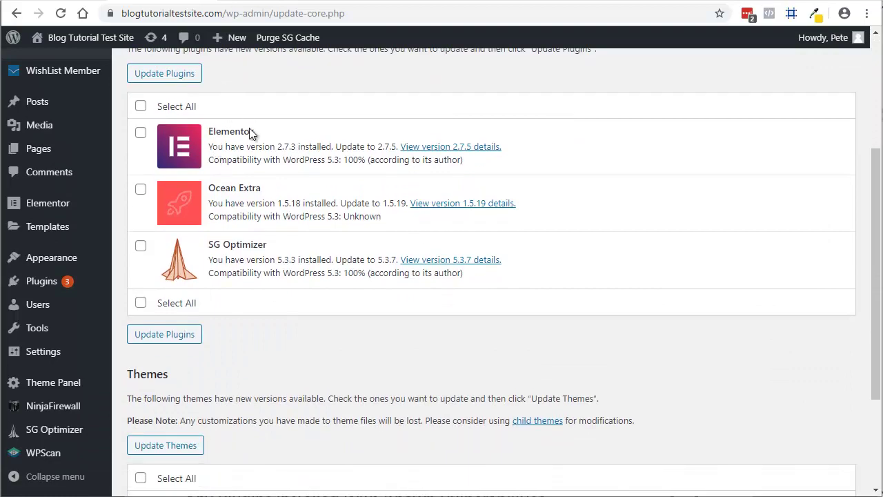
pyautogui.scroll(-1, 279, 316)
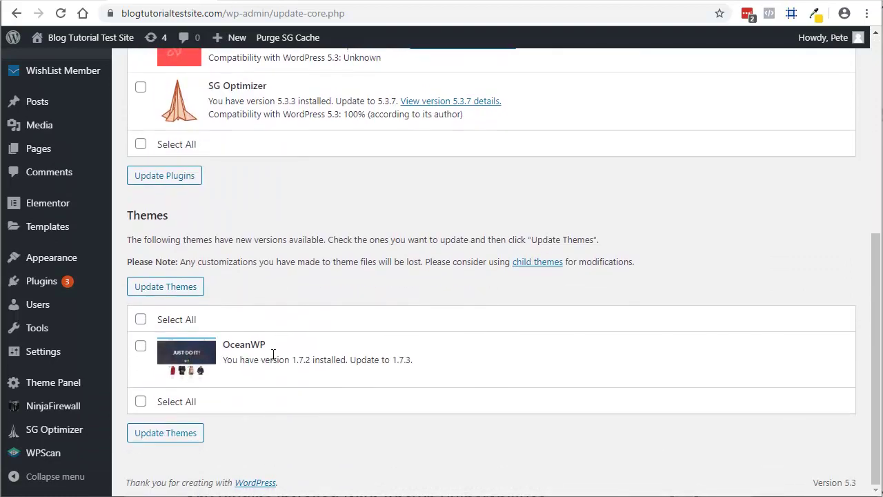
pyautogui.scroll(5, 271, 353)
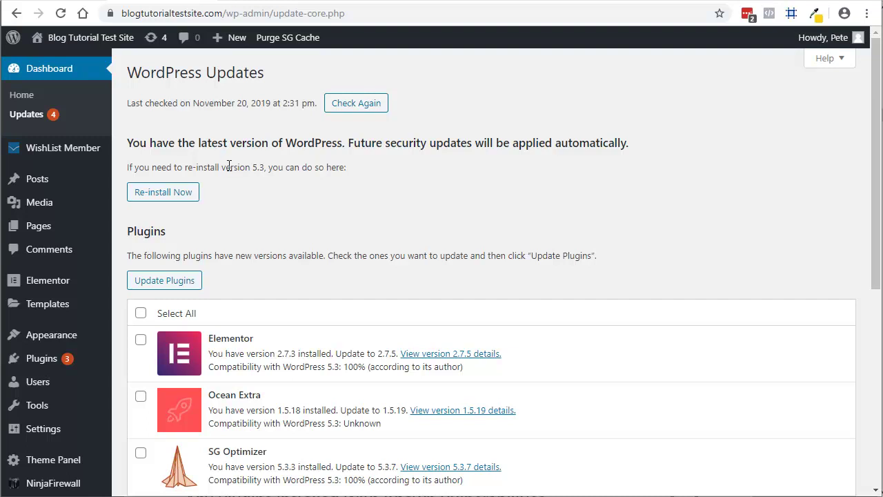
pyautogui.moveTo(231, 166); pyautogui.dragTo(326, 171)
pyautogui.click(252, 182)
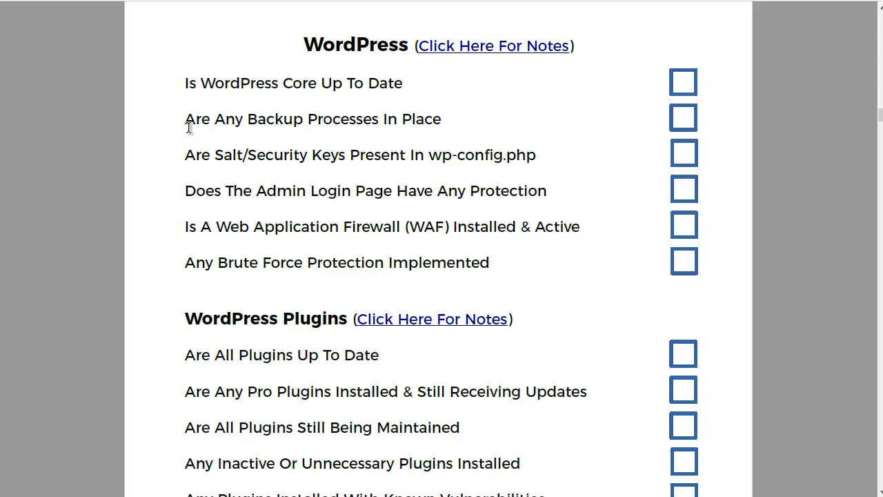
# Highlight the 'Are Any Backup' processes item in the checklist PDF.
pyautogui.moveTo(203, 119); pyautogui.dragTo(286, 124)
pyautogui.click(282, 122)
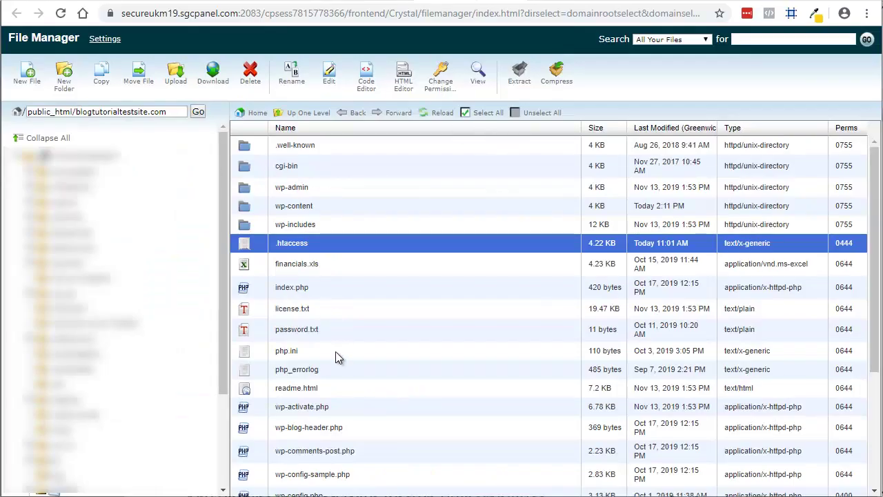
# Open wp-config.php for viewing in File Manager.
pyautogui.scroll(-3, 336, 352)
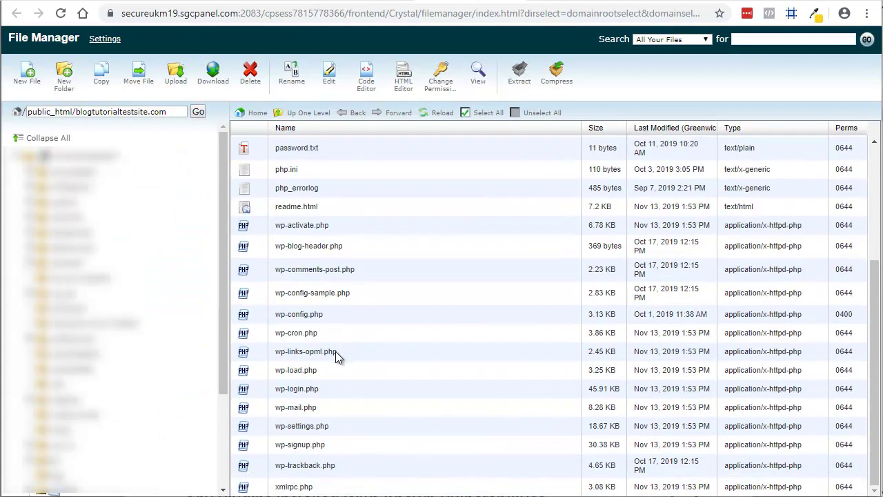
pyautogui.click(262, 314)
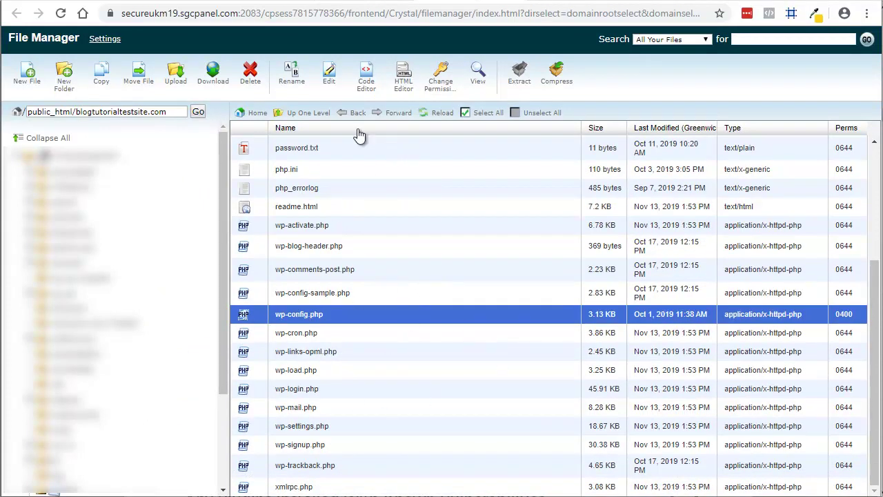
pyautogui.click(477, 88)
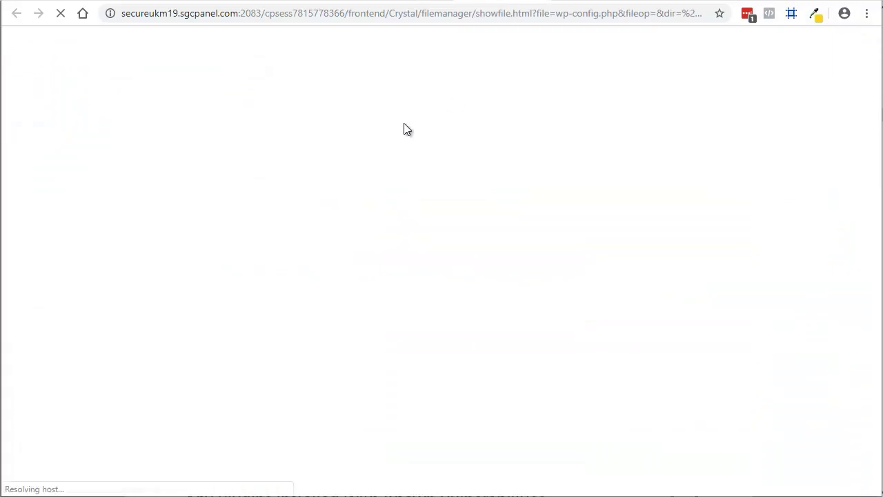
# Confirm the eight Authentication Unique Keys and Salts lines and select the secret-key generator URL.
pyautogui.scroll(-1, 228, 221)
pyautogui.scroll(-2, 195, 251)
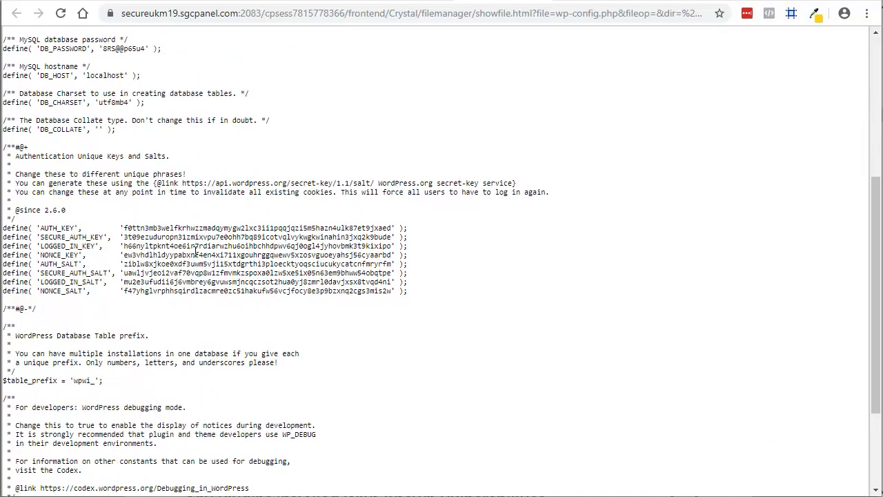
pyautogui.scroll(-1, 195, 251)
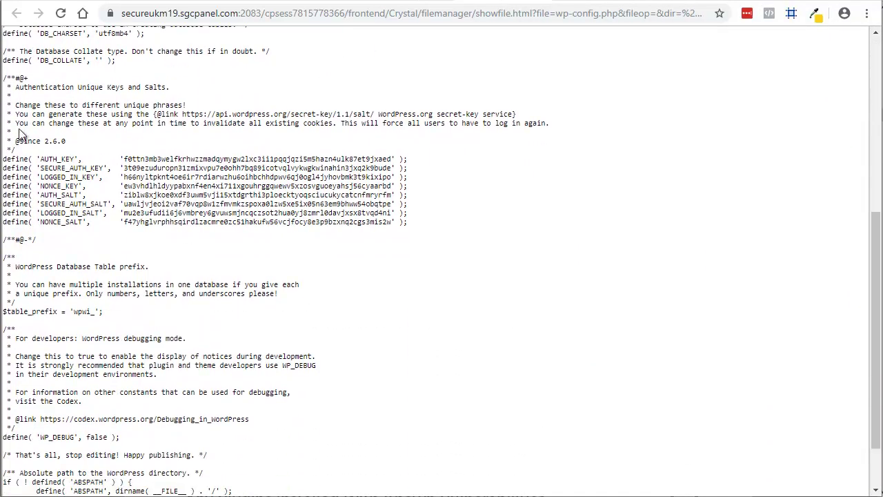
pyautogui.moveTo(15, 84); pyautogui.dragTo(172, 89)
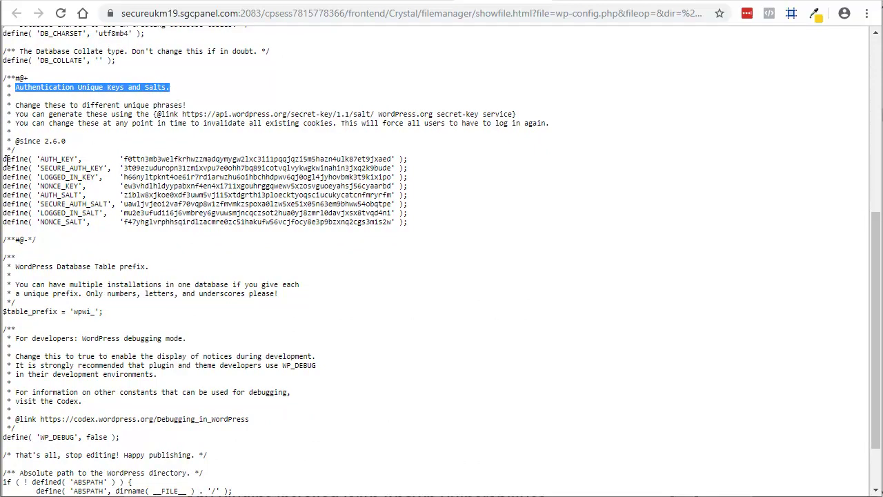
pyautogui.moveTo(4, 160); pyautogui.dragTo(430, 224)
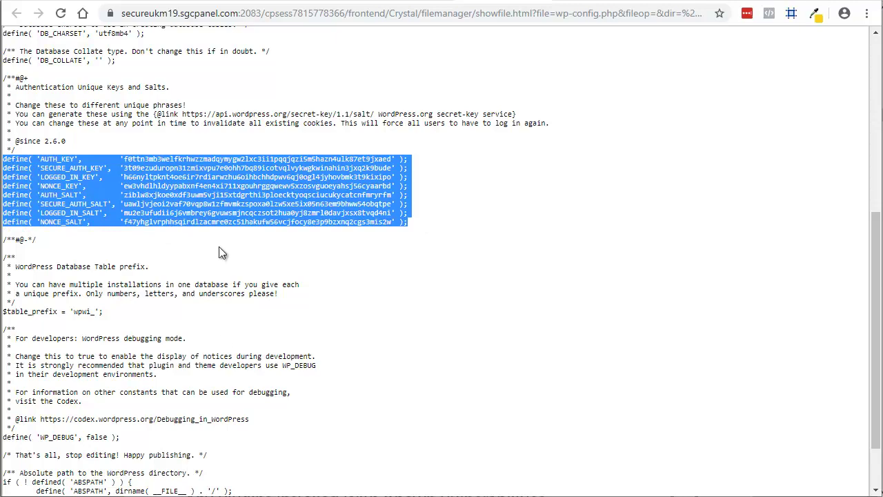
pyautogui.click(239, 167)
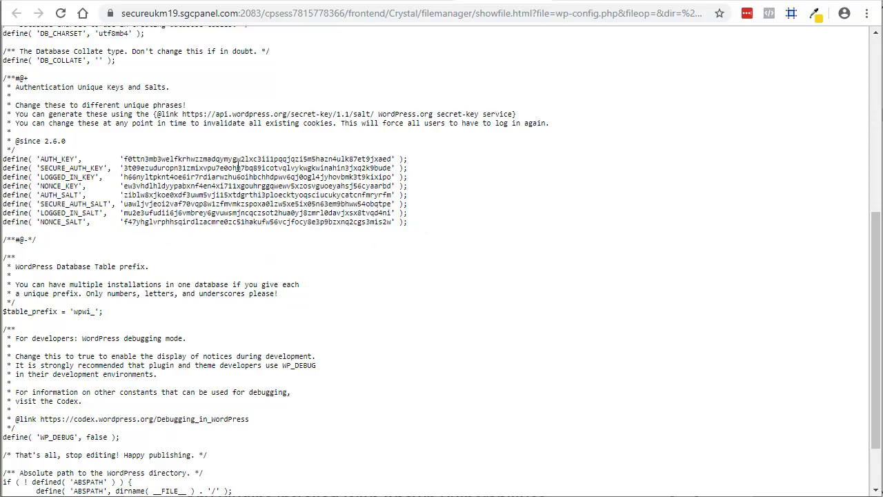
pyautogui.moveTo(184, 113); pyautogui.dragTo(375, 115)
# Visit the secret-key generator URL, regenerate the eight keys and salts, and select them.
pyautogui.rightClick(352, 114)
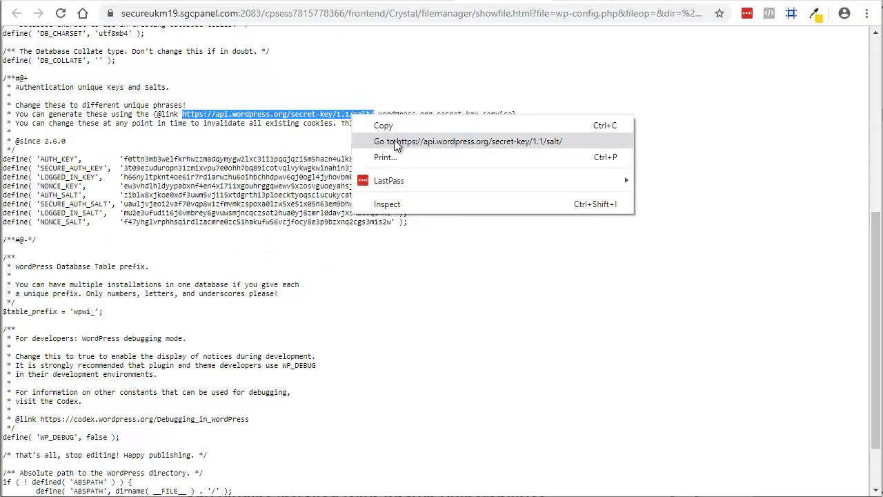
pyautogui.click(399, 140)
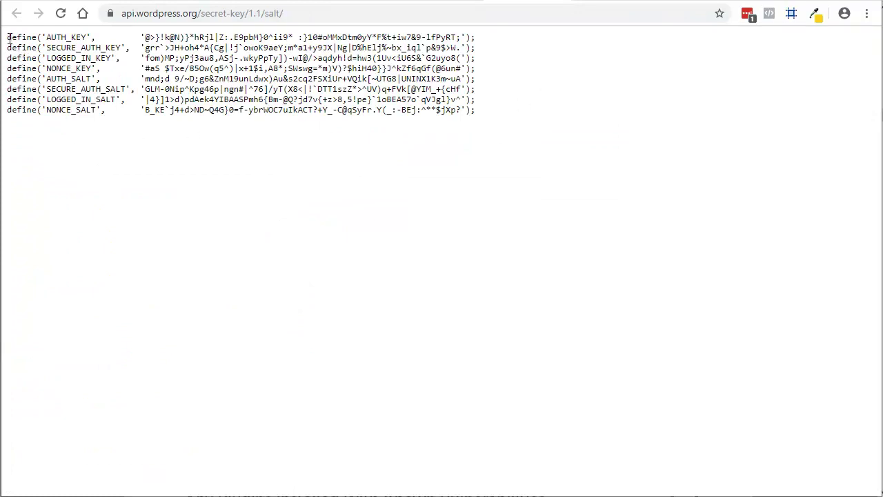
pyautogui.click(60, 14)
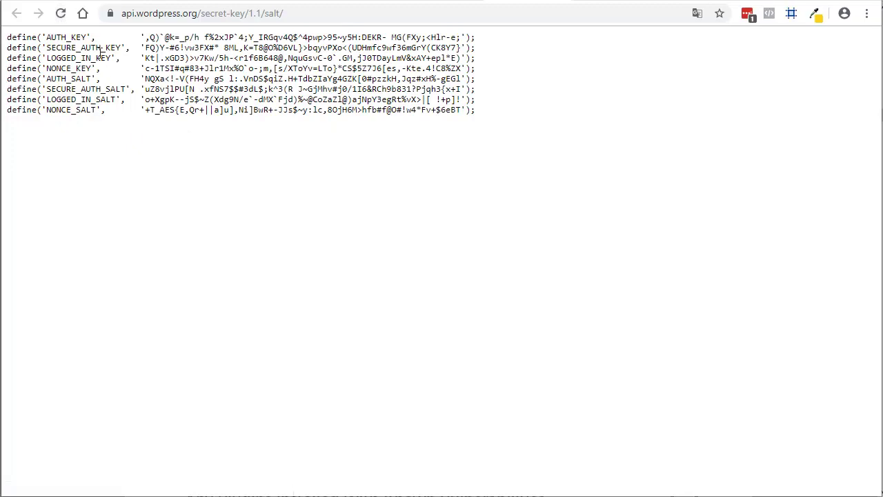
pyautogui.moveTo(7, 40); pyautogui.dragTo(495, 113)
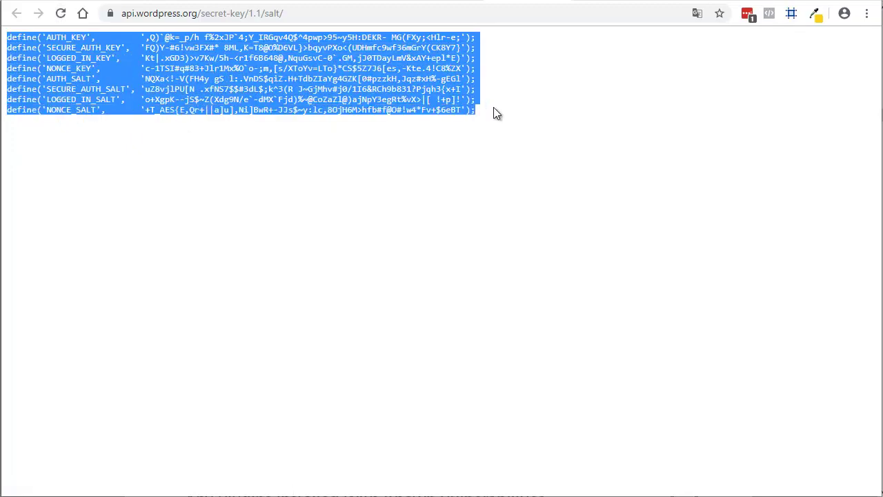
pyautogui.click(424, 2)
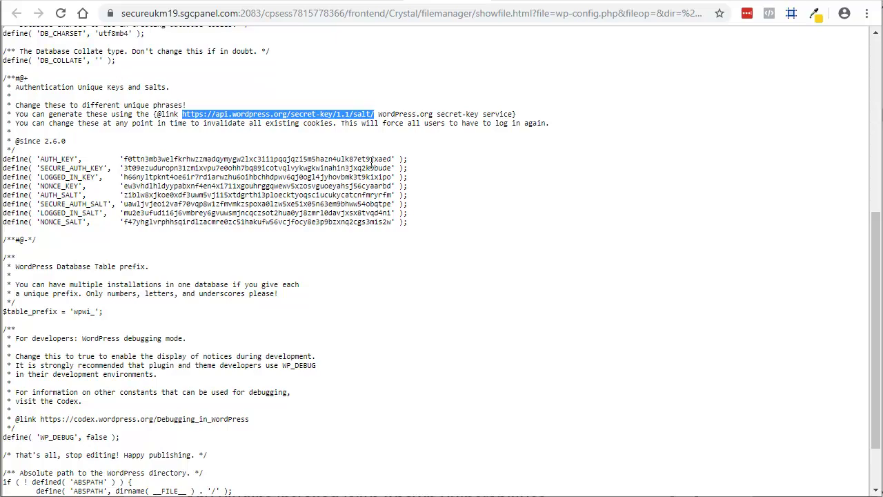
pyautogui.click(360, 1)
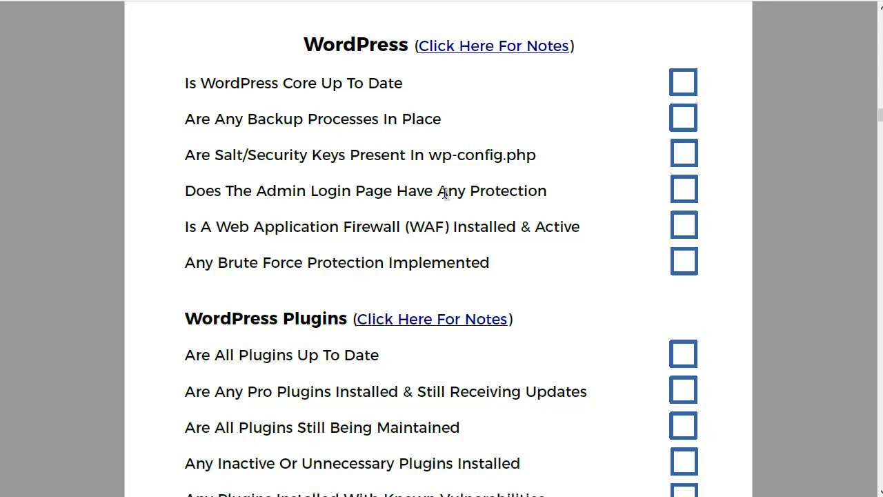
pyautogui.click(221, 191)
pyautogui.moveTo(221, 192)
pyautogui.mouseDown()
pyautogui.moveTo(432, 193)
pyautogui.moveTo(419, 198)
pyautogui.mouseUp()
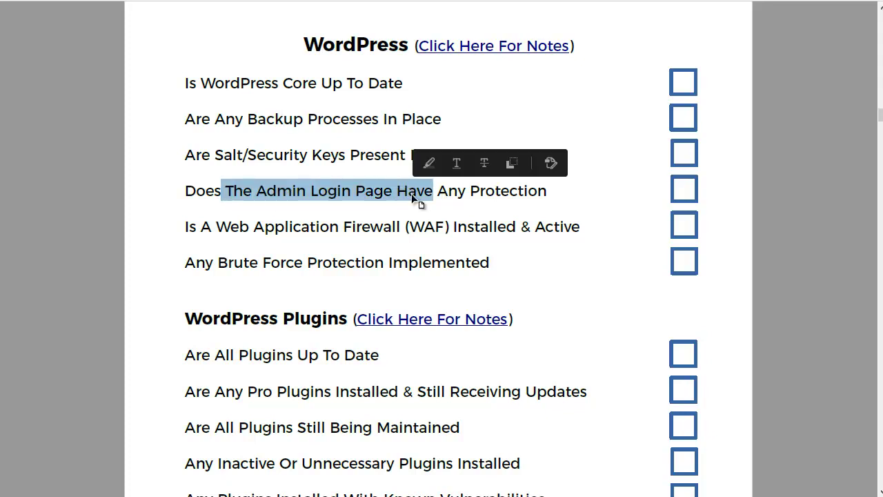
pyautogui.click(370, 197)
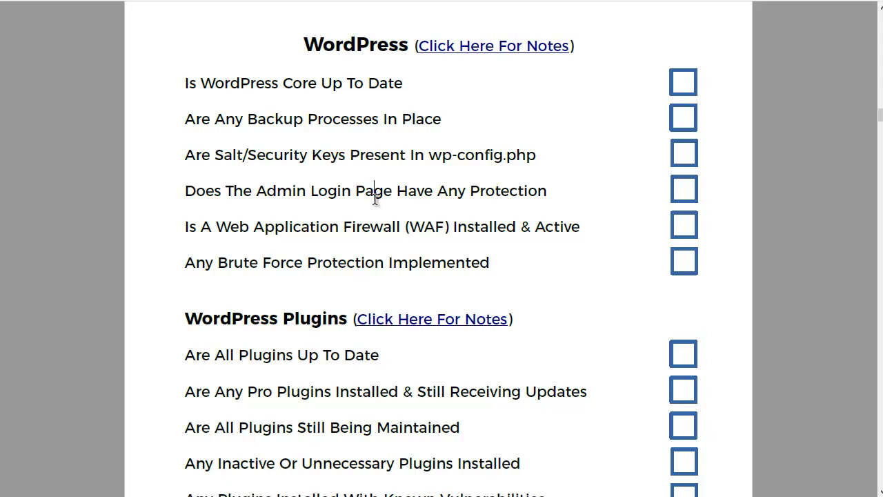
pyautogui.click(268, 192)
pyautogui.moveTo(268, 192); pyautogui.dragTo(429, 190)
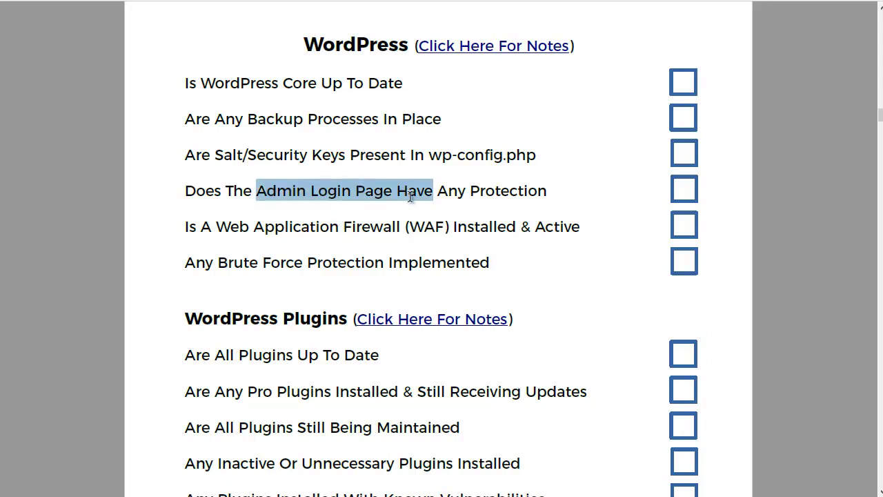
pyautogui.click(375, 203)
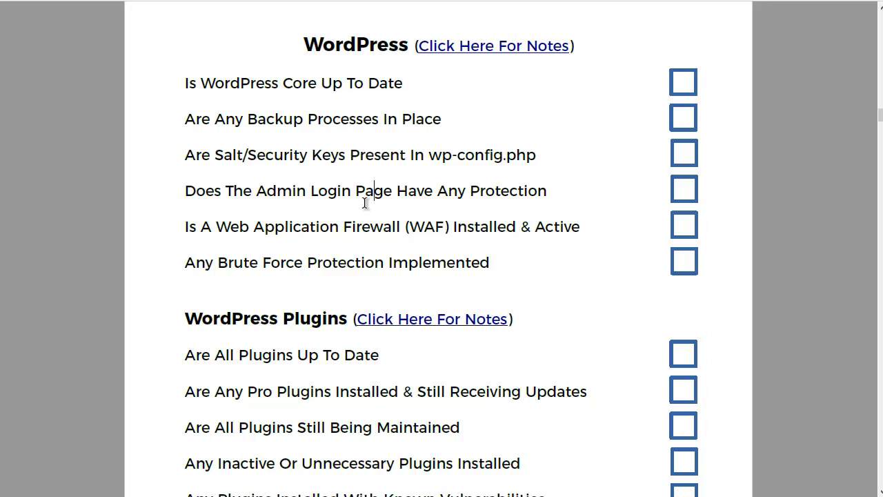
# Highlight the checklist questions on pro plugins and on whether plugins are still maintained.
pyautogui.scroll(-2, 365, 202)
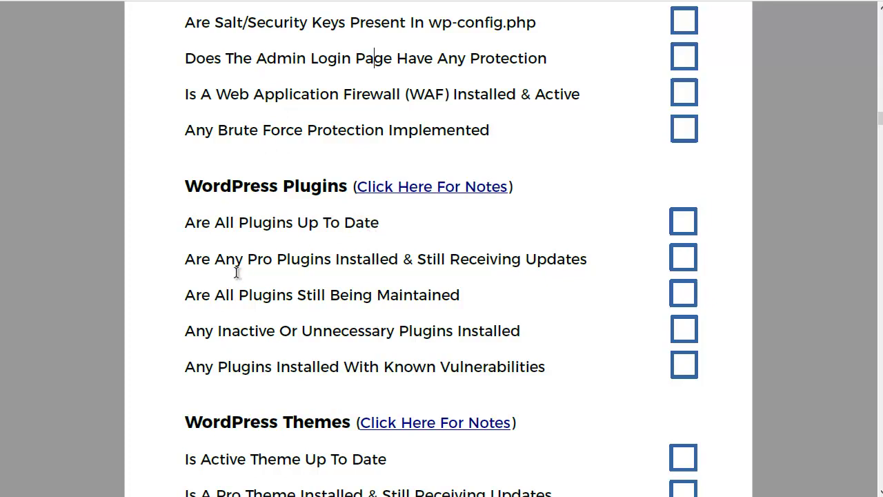
pyautogui.scroll(-1, 240, 273)
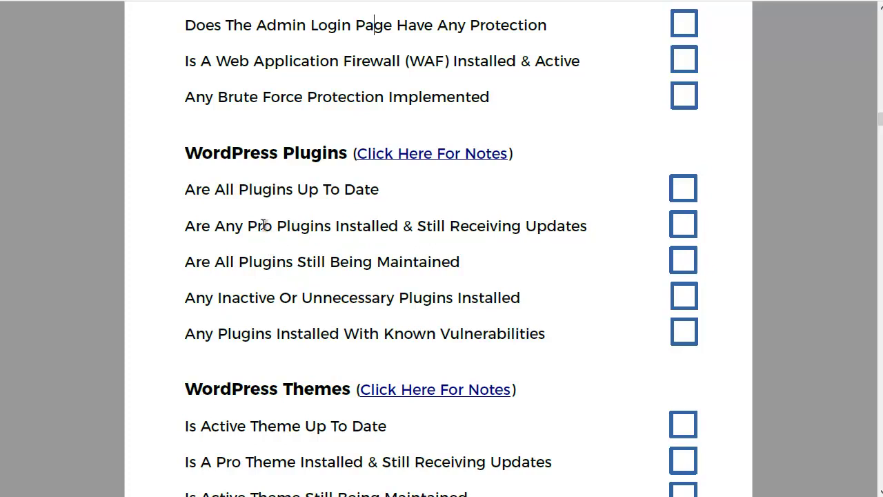
pyautogui.moveTo(265, 226); pyautogui.dragTo(334, 235)
pyautogui.click(331, 231)
pyautogui.moveTo(186, 262); pyautogui.dragTo(314, 270)
pyautogui.click(379, 263)
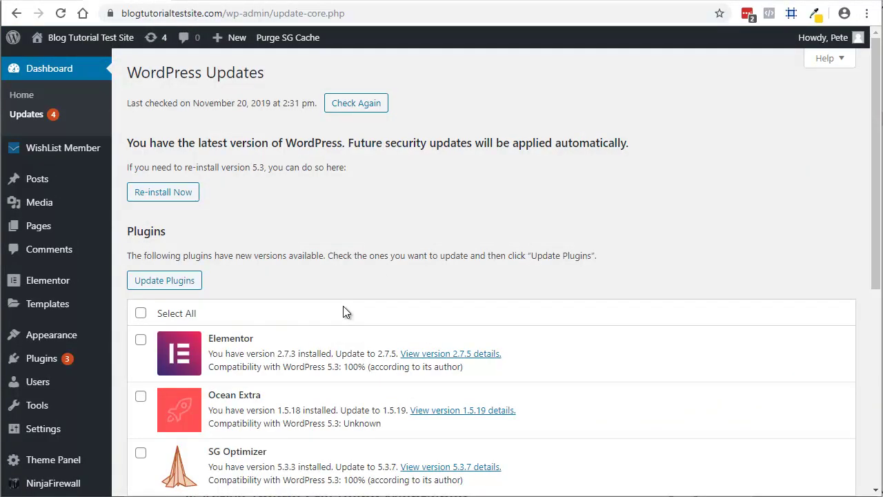
# Open Installed Plugins and view Elementor's details: version 2.7.5, compatible up to 5.3.
pyautogui.scroll(-2, 343, 306)
pyautogui.scroll(1, 343, 306)
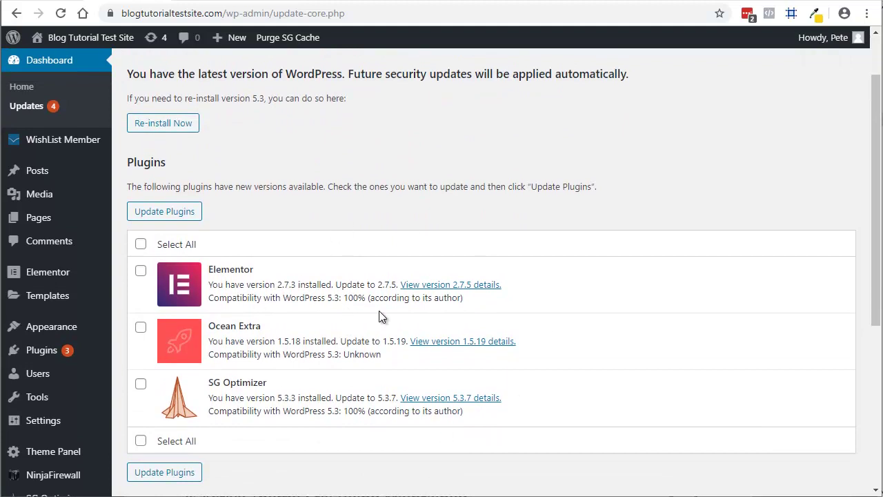
pyautogui.moveTo(44, 353)
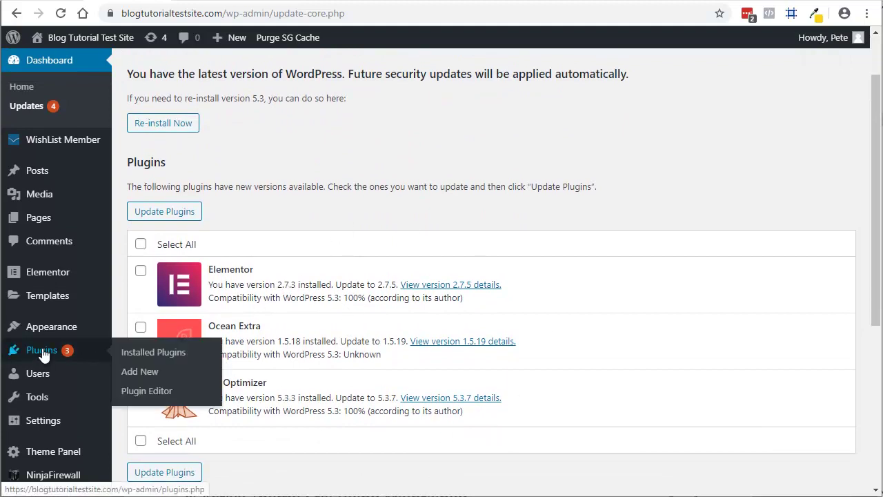
pyautogui.click(43, 351)
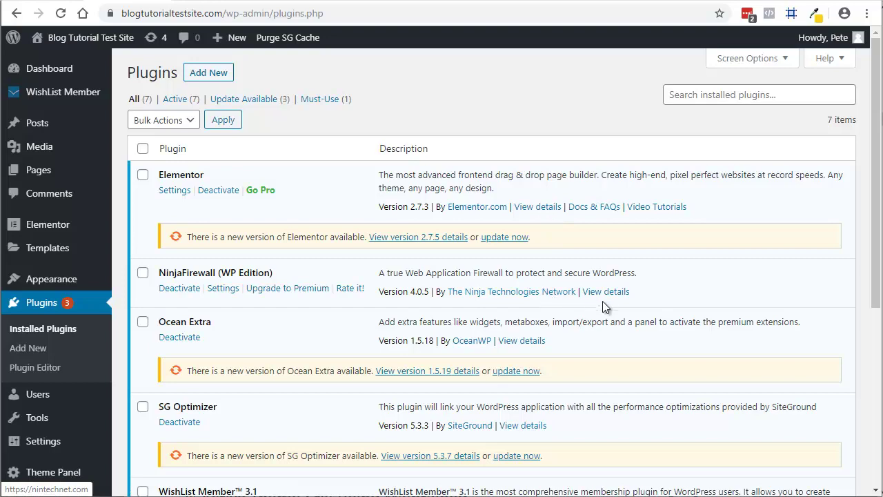
pyautogui.click(526, 210)
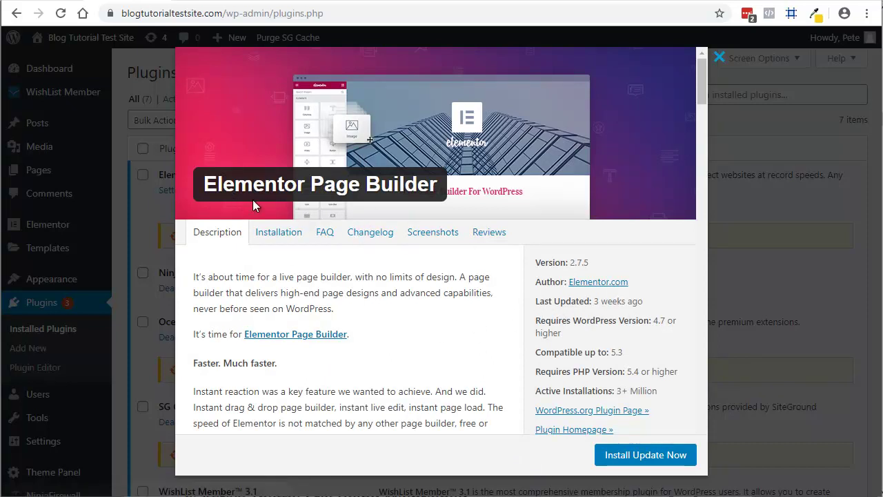
pyautogui.moveTo(537, 301); pyautogui.dragTo(640, 301)
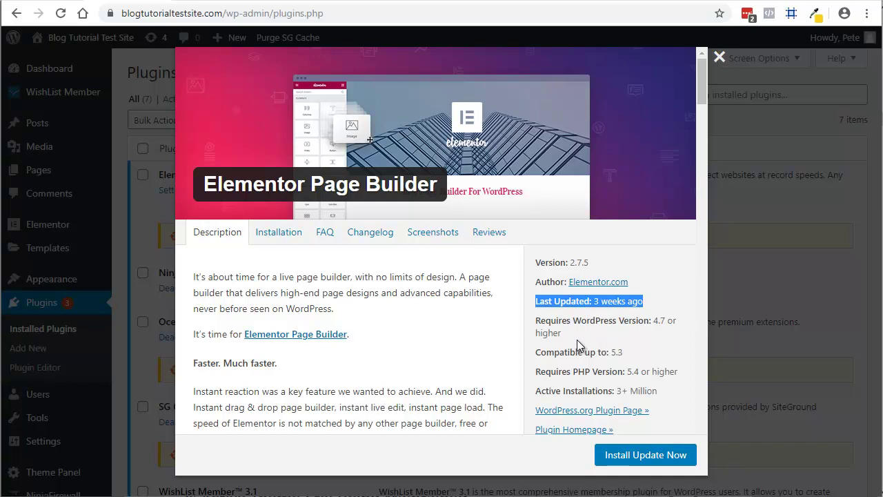
pyautogui.scroll(-1, 429, 350)
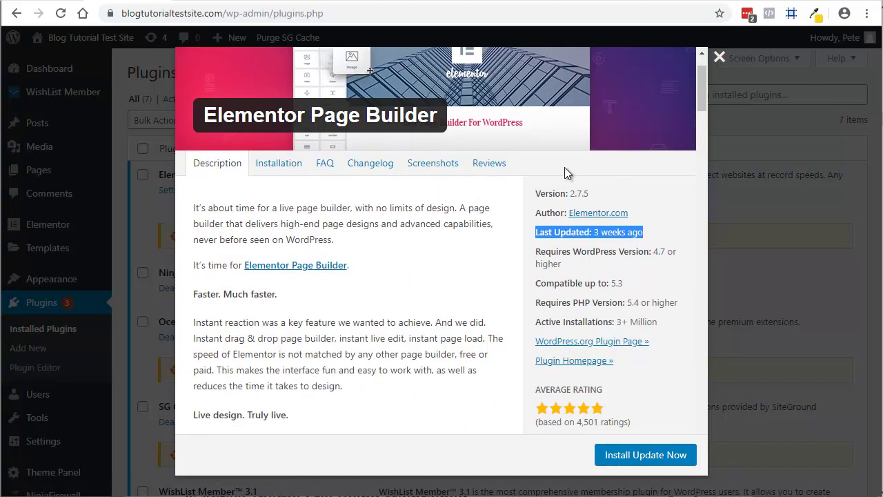
# Open Elementor's WordPress.org page and scan its support forum's recent topics across 49 pages.
pyautogui.click(593, 343)
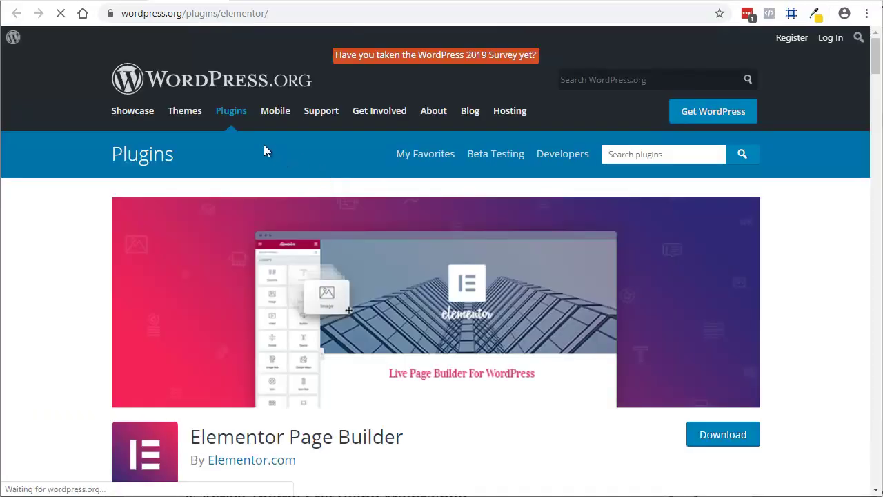
pyautogui.scroll(-4, 293, 266)
pyautogui.scroll(-1, 294, 269)
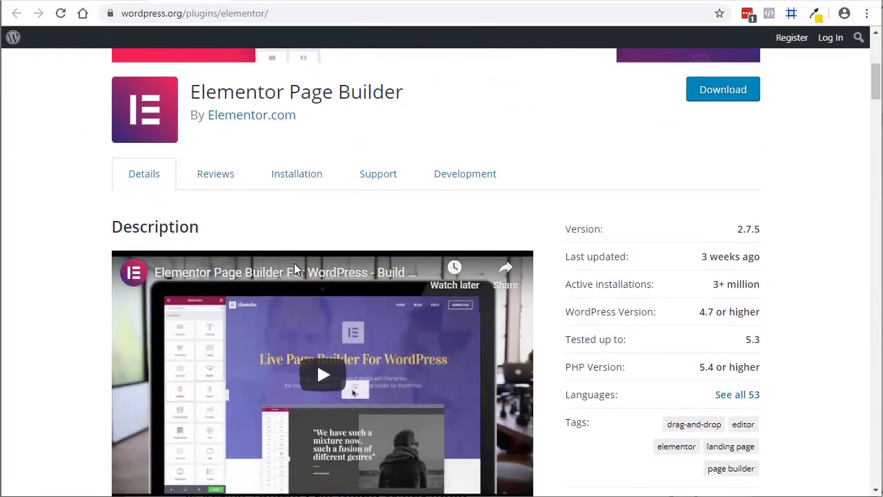
pyautogui.click(376, 181)
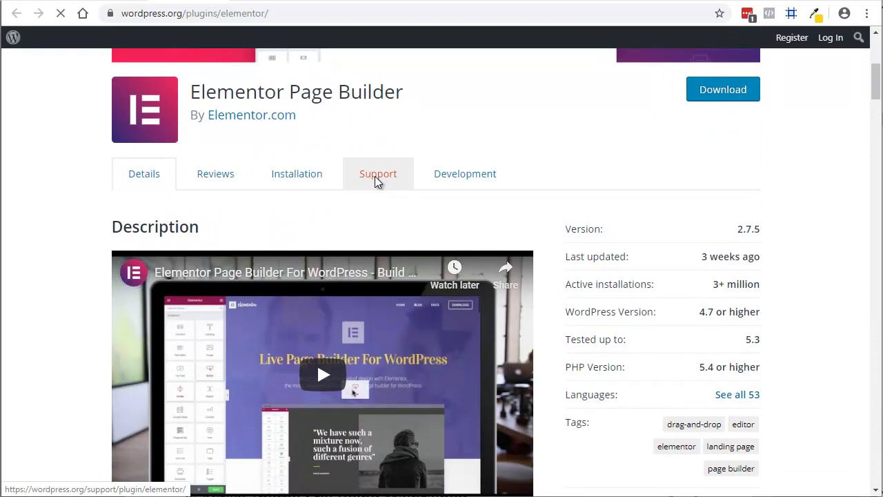
pyautogui.scroll(-2, 328, 290)
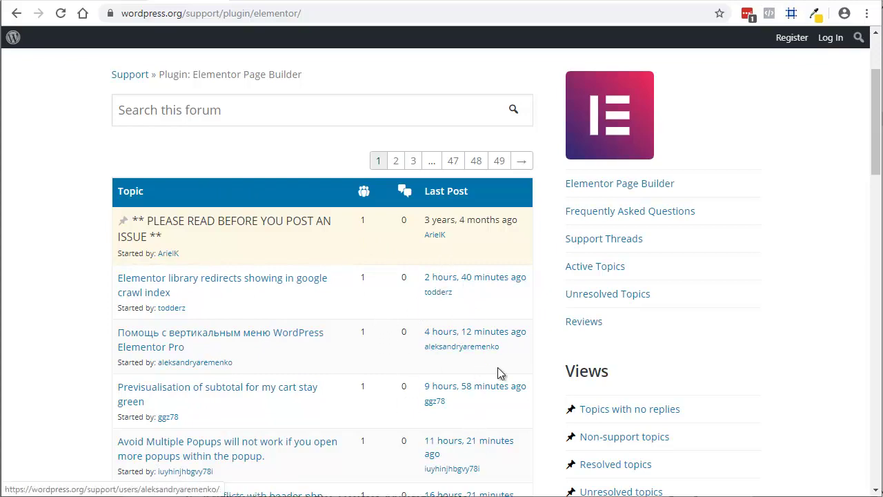
pyautogui.scroll(-3, 491, 351)
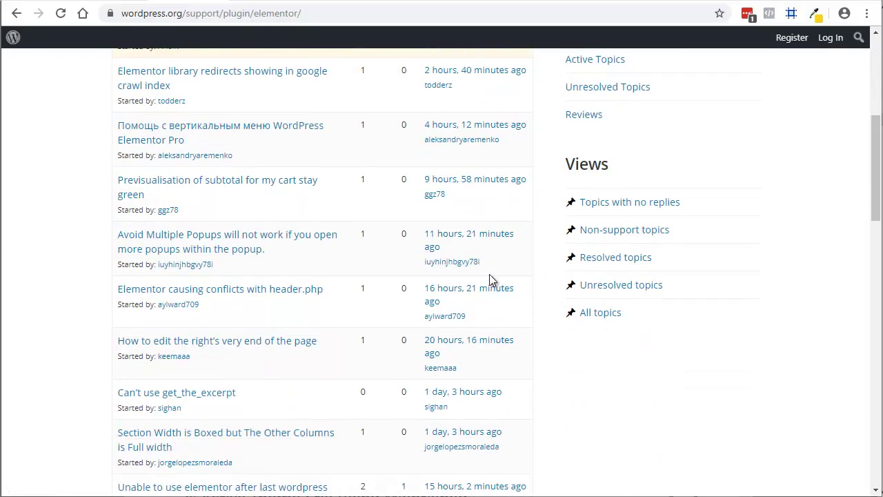
pyautogui.scroll(-2, 480, 439)
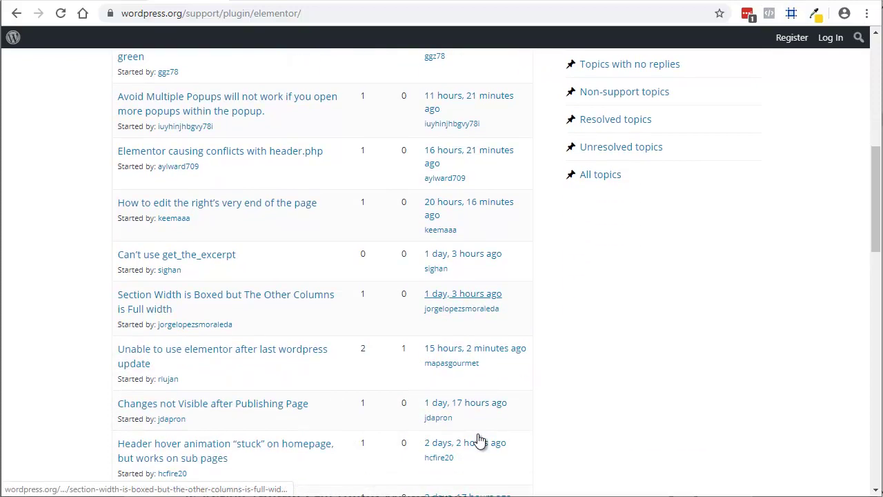
pyautogui.scroll(8, 469, 411)
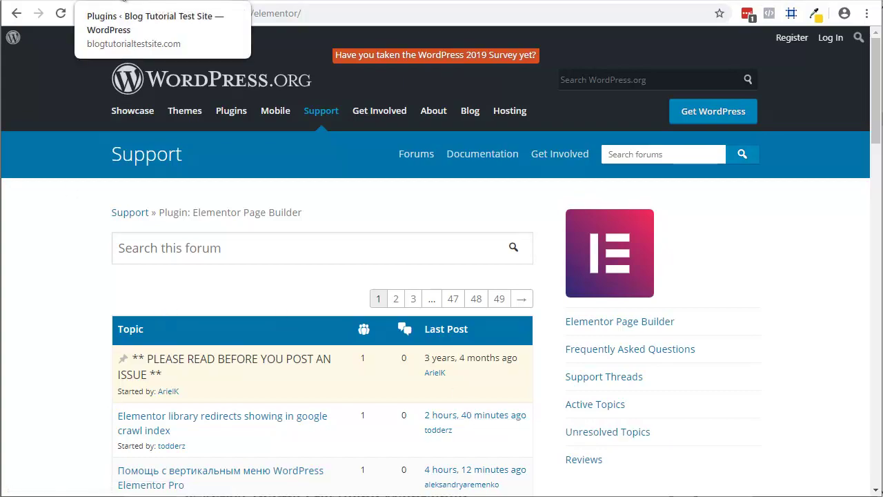
pyautogui.click(123, 2)
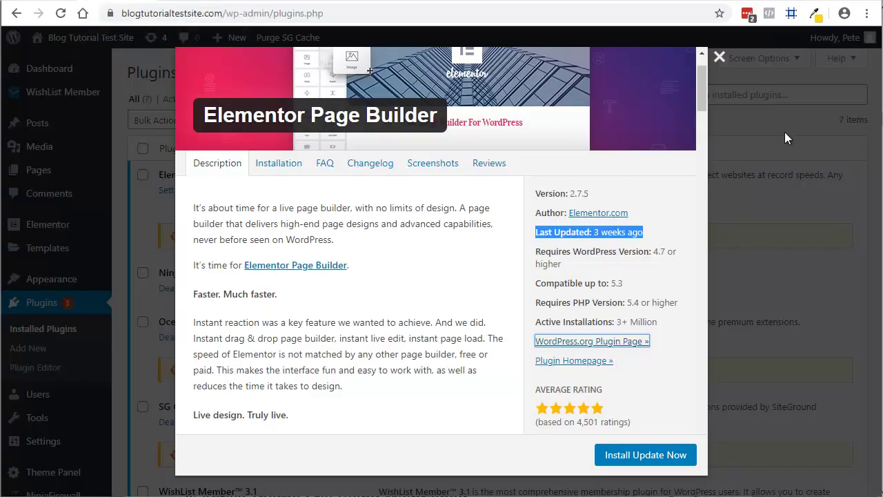
# Close the Elementor details window to reveal the Installed Plugins list with three pending updates.
pyautogui.click(721, 60)
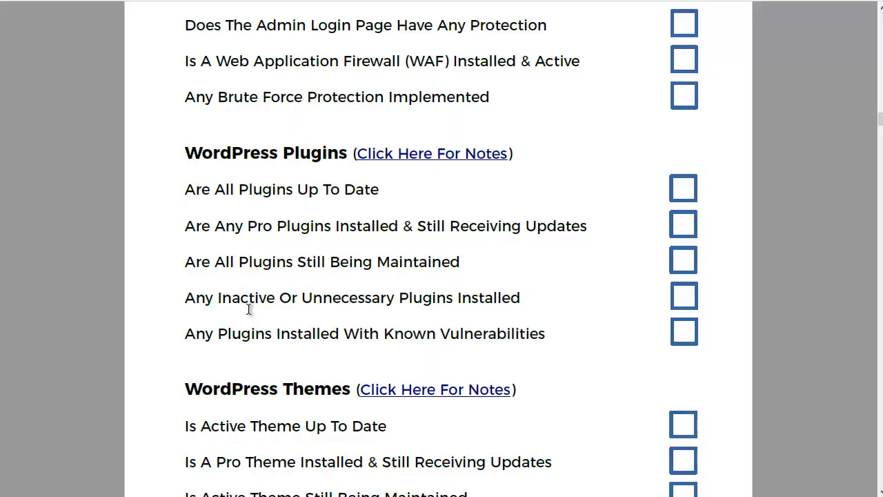
pyautogui.scroll(-1, 248, 309)
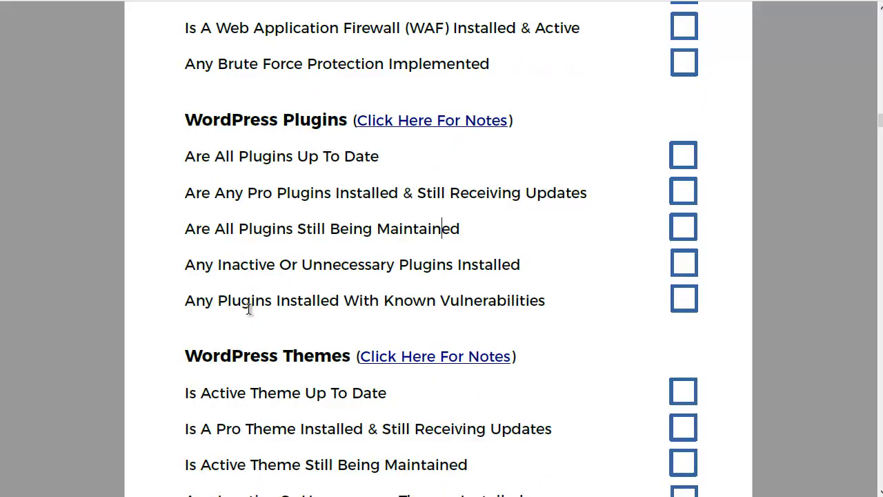
pyautogui.moveTo(188, 265); pyautogui.dragTo(447, 264)
pyautogui.click(291, 264)
pyautogui.moveTo(322, 265); pyautogui.dragTo(452, 265)
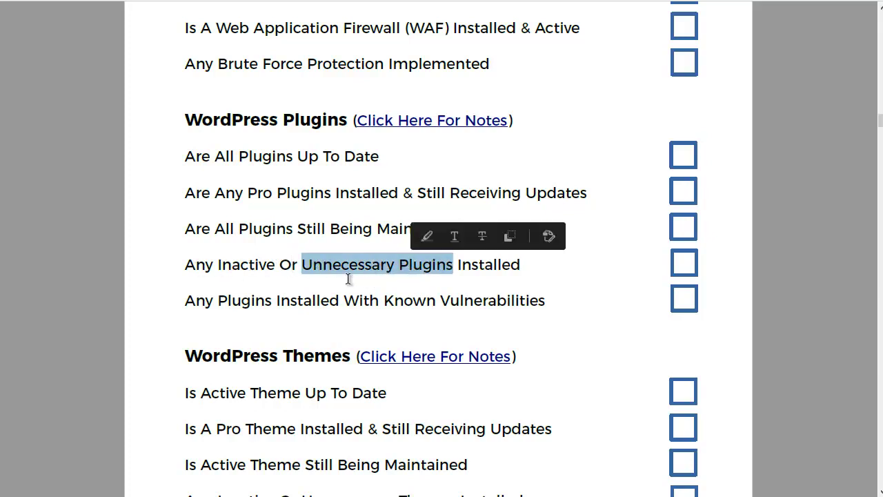
pyautogui.click(288, 293)
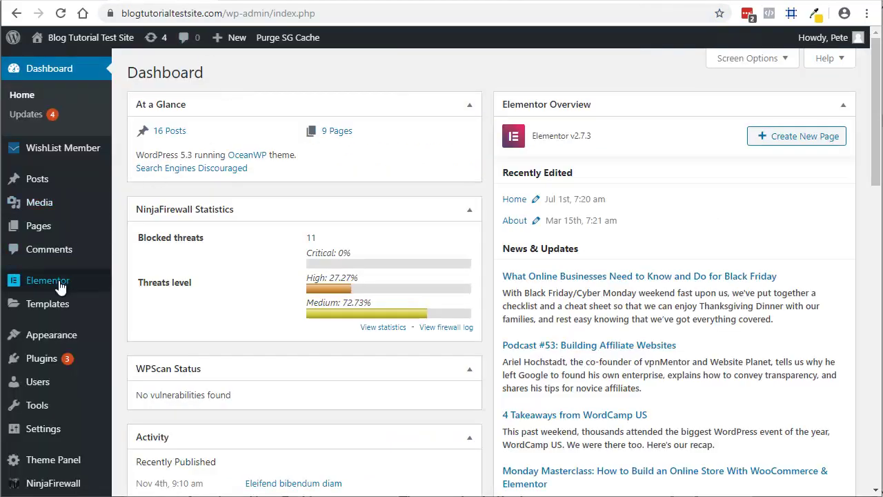
# Copy the Ocean Extra plugin name from Installed Plugins for a WPScan lookup.
pyautogui.moveTo(33, 236)
pyautogui.click(42, 366)
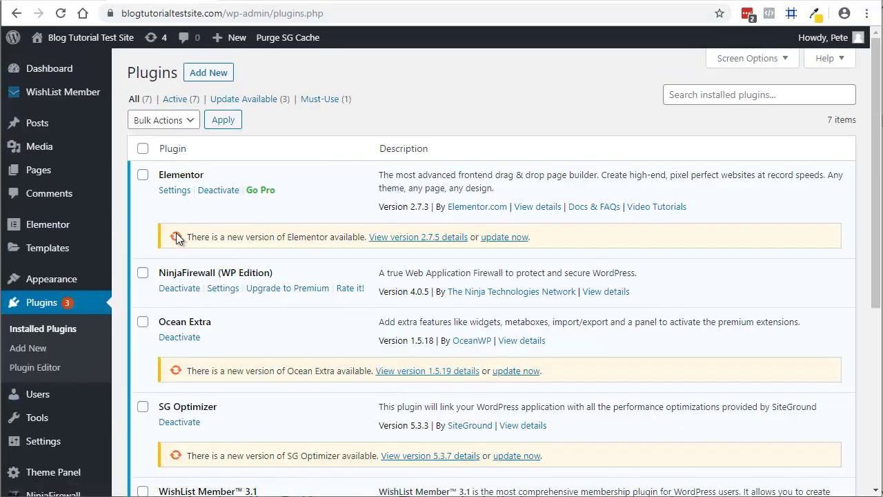
pyautogui.scroll(-4, 315, 373)
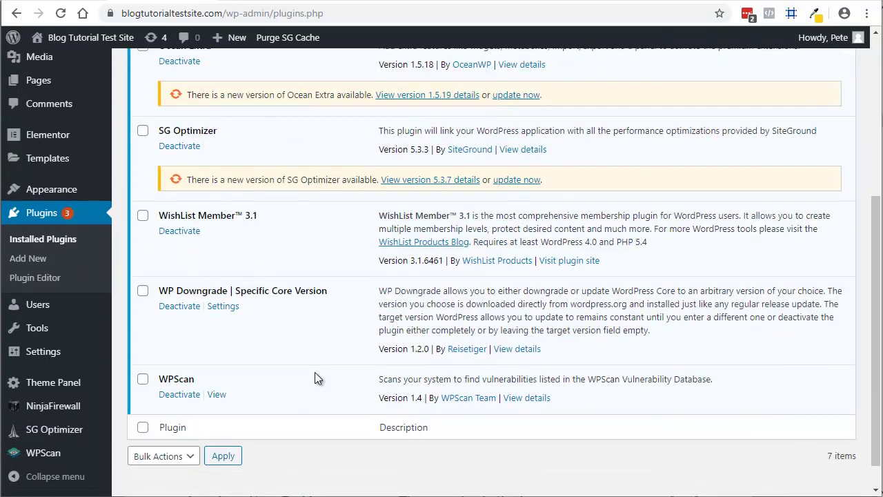
pyautogui.scroll(4, 316, 376)
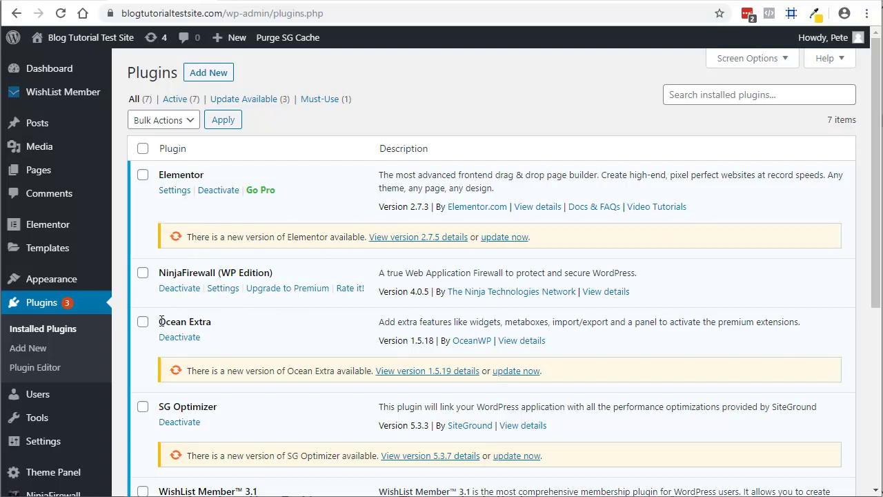
pyautogui.moveTo(160, 321); pyautogui.dragTo(201, 322)
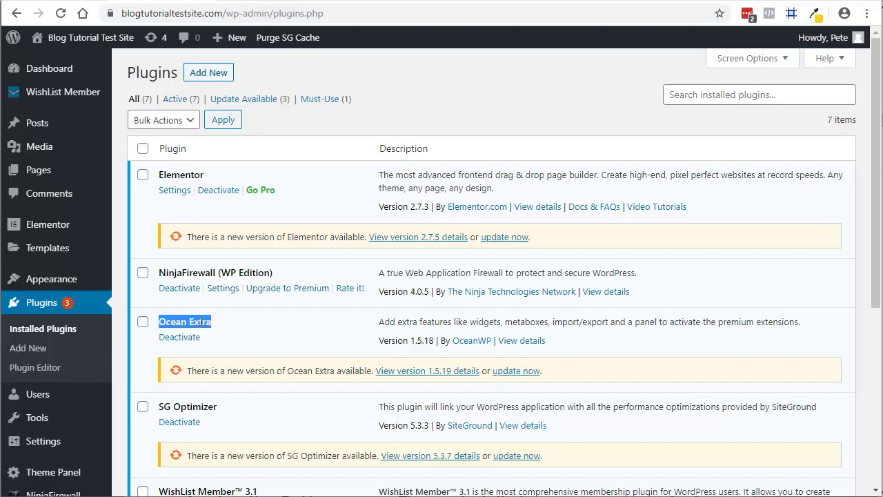
pyautogui.rightClick(201, 322)
pyautogui.click(256, 331)
pyautogui.click(556, 2)
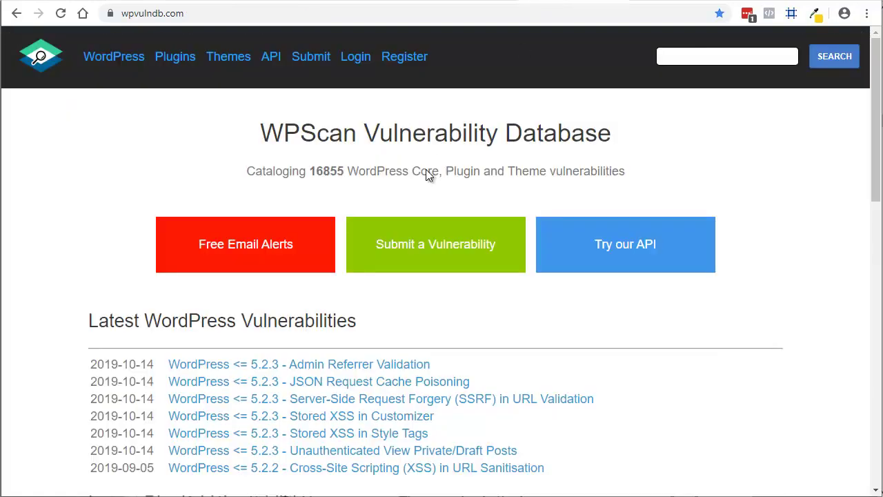
# Search the WPScan Vulnerability Database for Ocean Extra.
pyautogui.rightClick(684, 59)
pyautogui.click(721, 164)
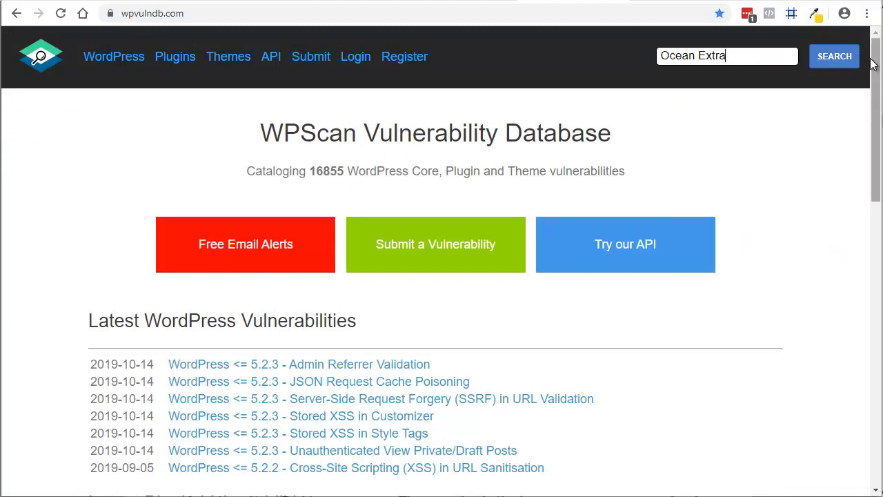
pyautogui.click(834, 58)
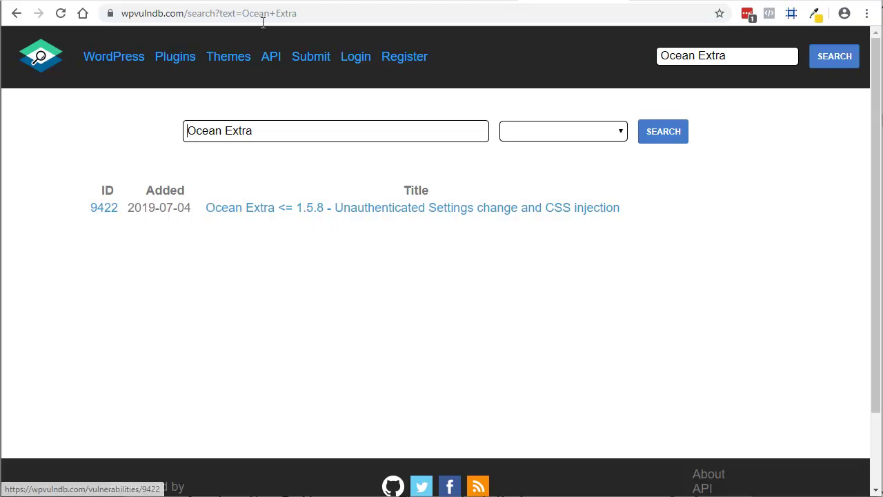
# Read the Ocean Extra <= 1.5.8 report (CVE 2019-16250, fixed in 1.5.9) and return to results.
pyautogui.click(267, 209)
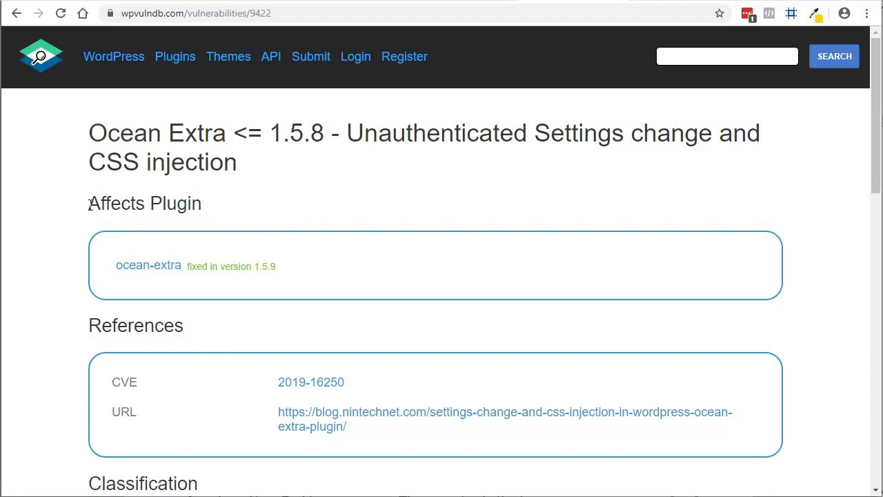
pyautogui.scroll(-1, 69, 254)
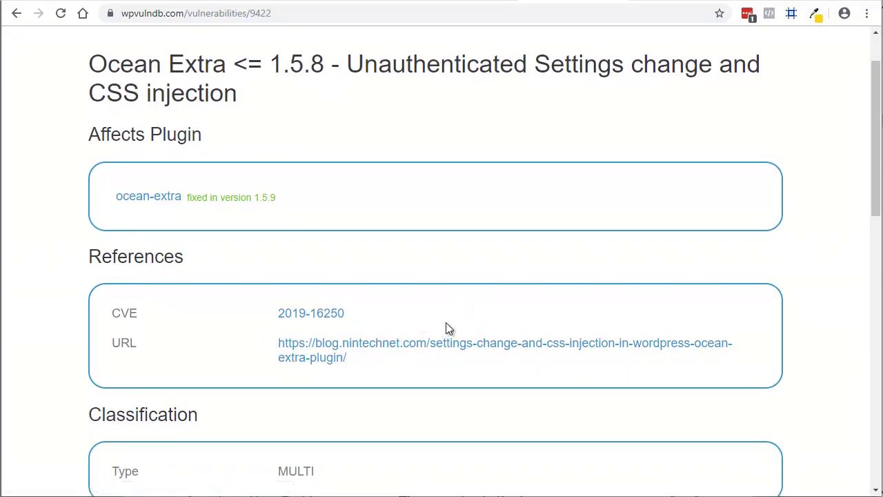
pyautogui.scroll(-5, 464, 307)
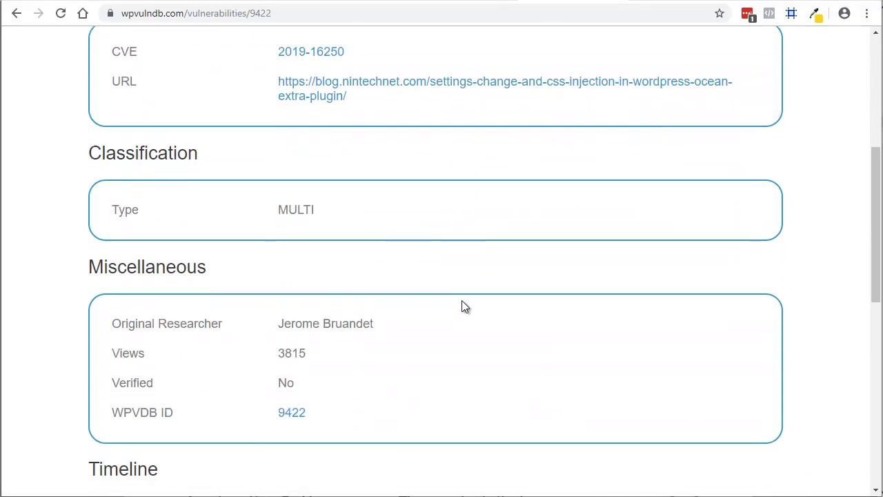
pyautogui.scroll(-5, 463, 306)
pyautogui.scroll(10, 463, 306)
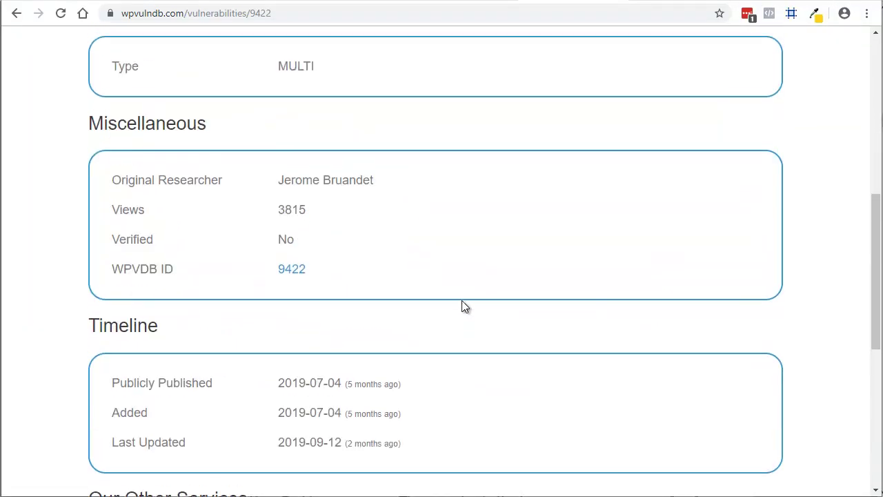
pyautogui.scroll(1, 464, 306)
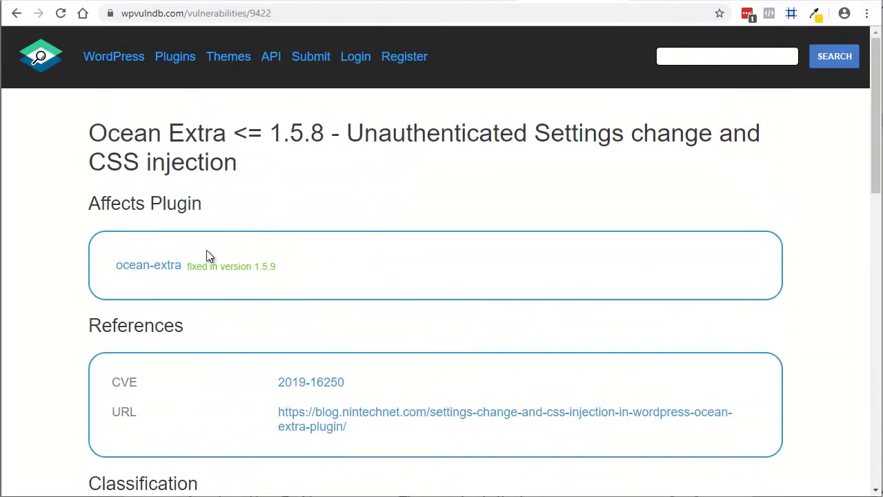
pyautogui.click(17, 13)
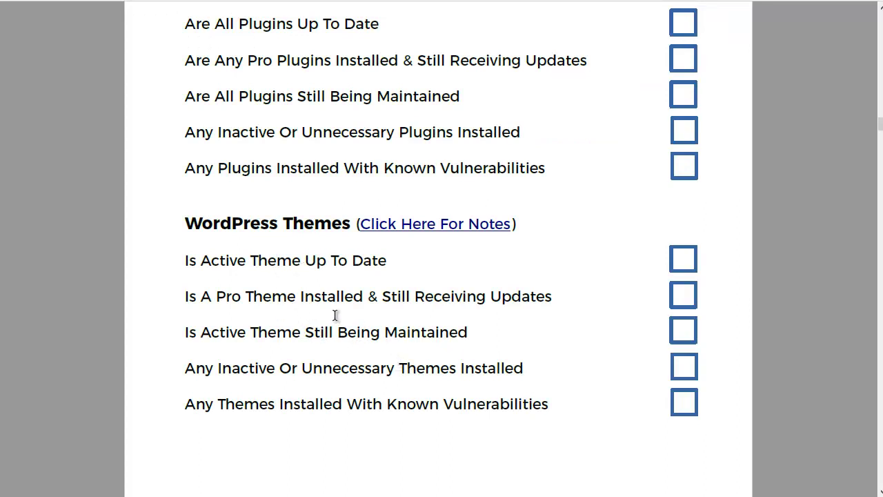
# Highlight the 'Is Active Theme Up To Date' checklist item.
pyautogui.moveTo(186, 261); pyautogui.dragTo(361, 262)
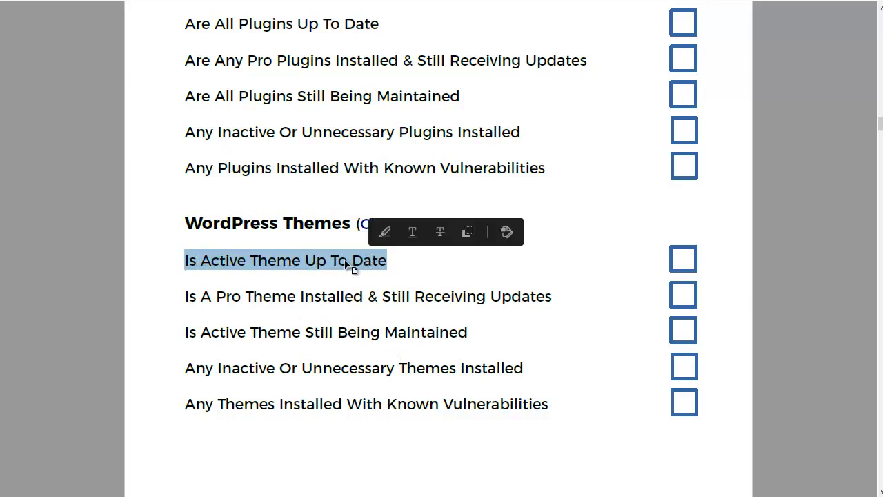
pyautogui.click(317, 264)
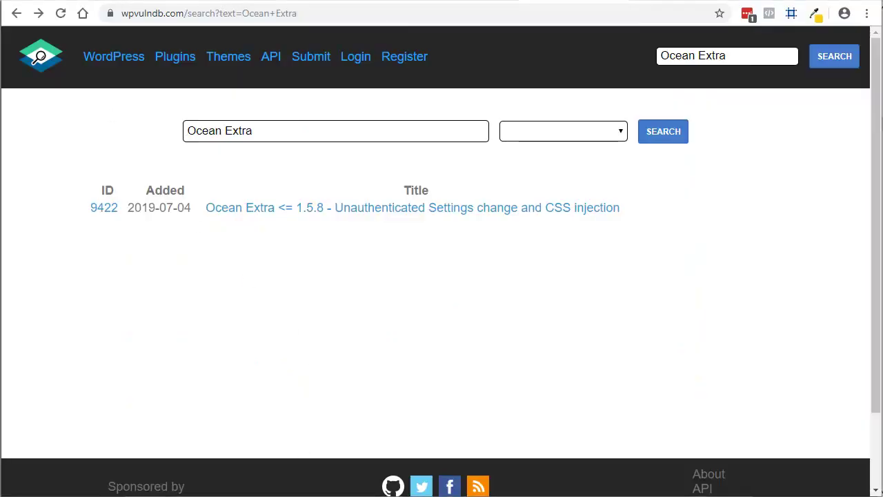
# Open the active OceanWP theme's details (version 1.7.2, update available) and copy its name.
pyautogui.click(203, 2)
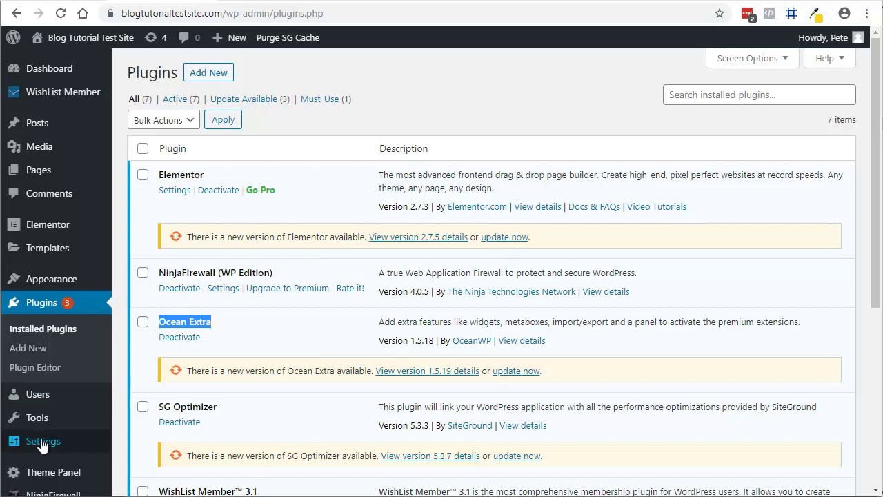
pyautogui.moveTo(46, 267)
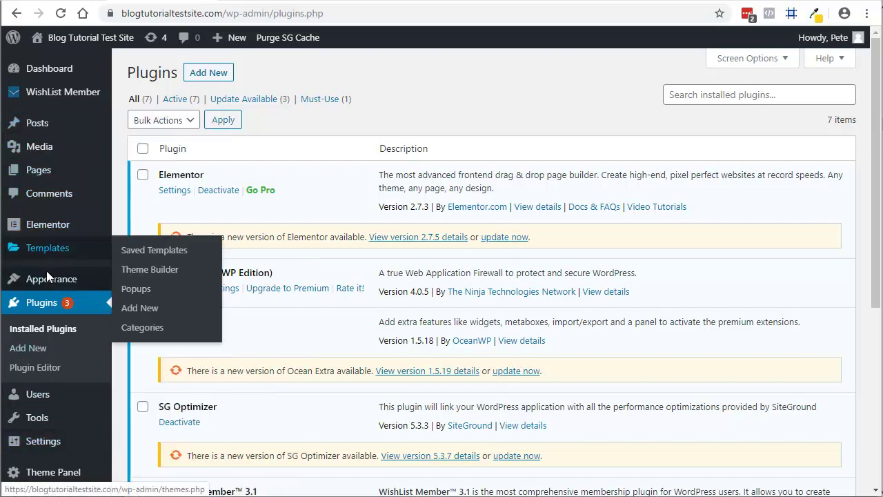
pyautogui.click(49, 279)
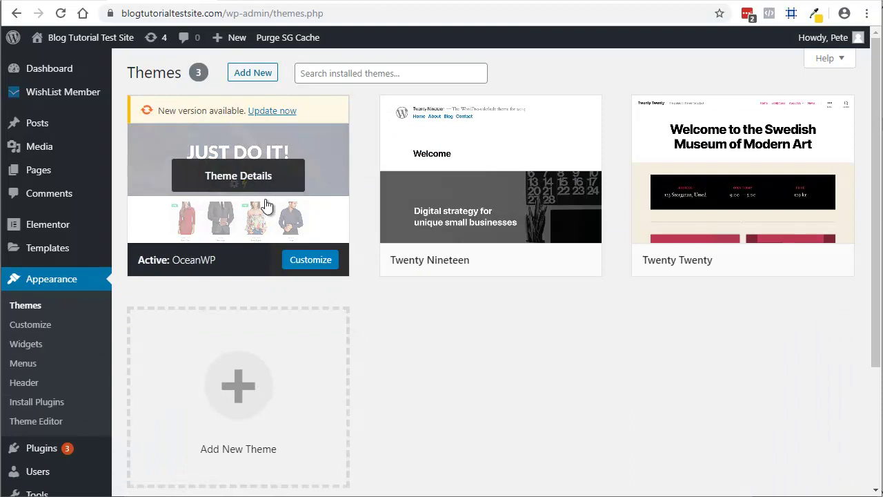
pyautogui.click(245, 177)
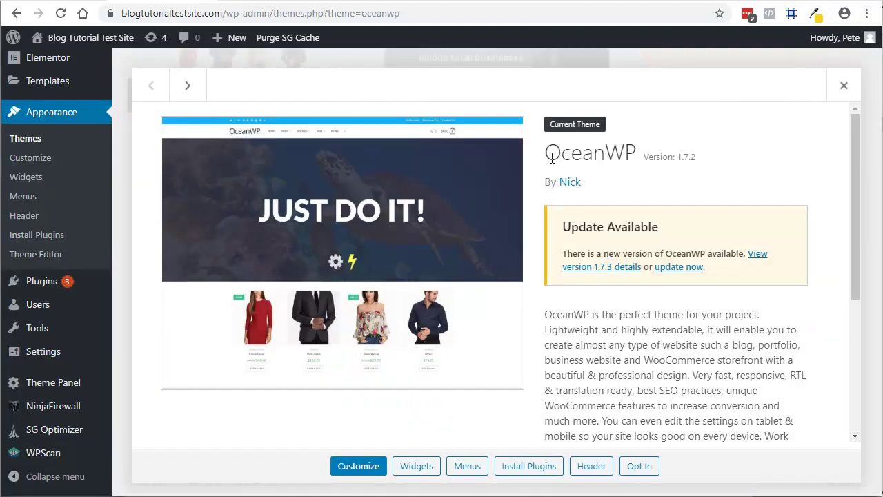
pyautogui.moveTo(549, 152); pyautogui.dragTo(636, 153)
pyautogui.rightClick(595, 156)
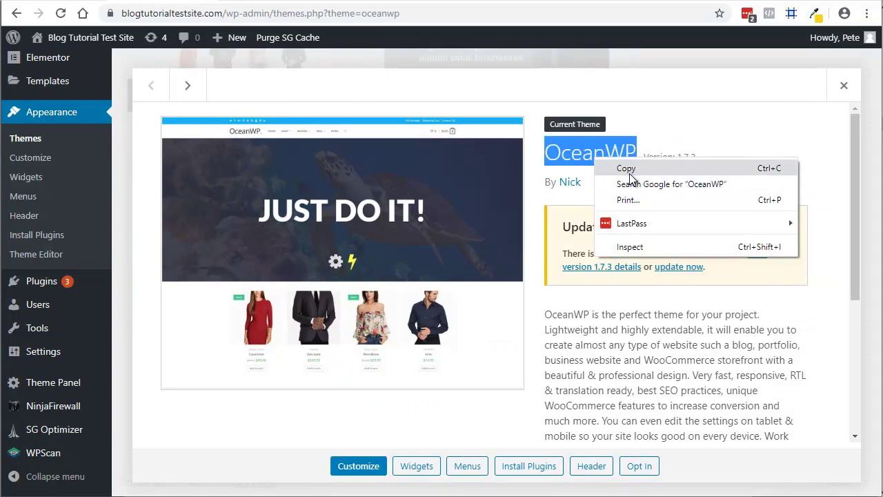
pyautogui.click(597, 167)
pyautogui.click(672, 1)
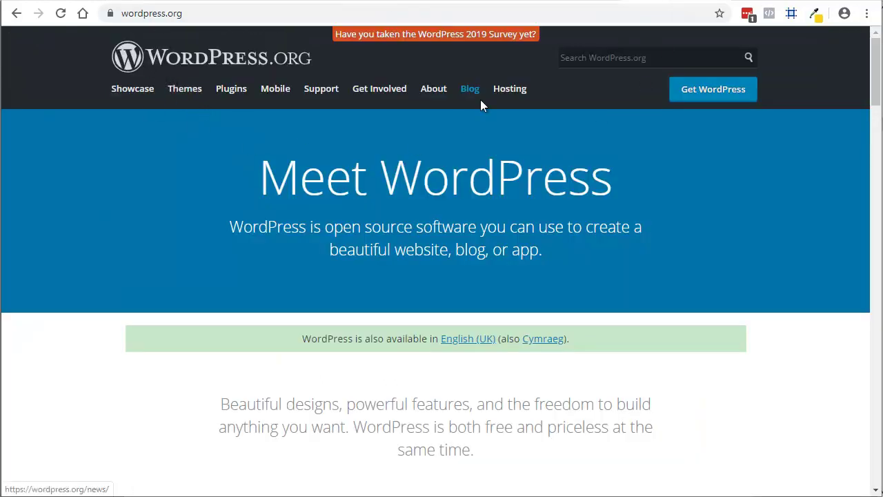
# Find OceanWP in WordPress.org's theme directory and highlight its version 1.7.3, updated November 13, 2019.
pyautogui.click(185, 96)
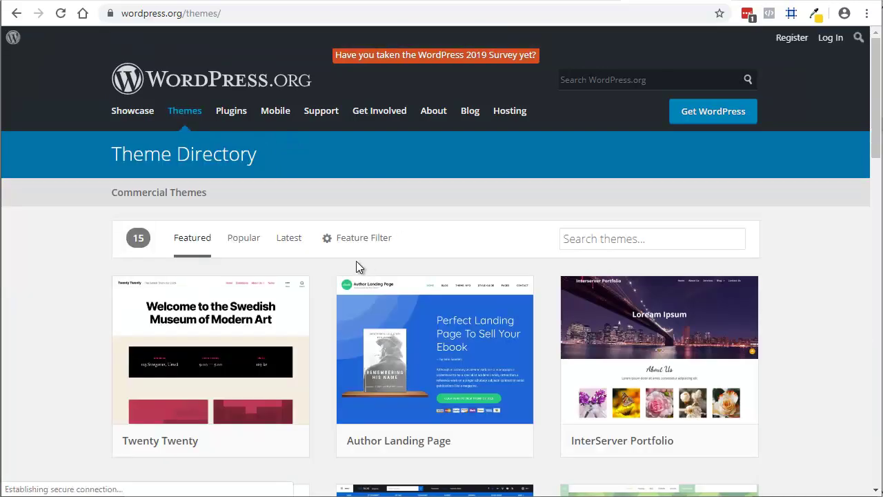
pyautogui.click(587, 239)
pyautogui.rightClick(586, 239)
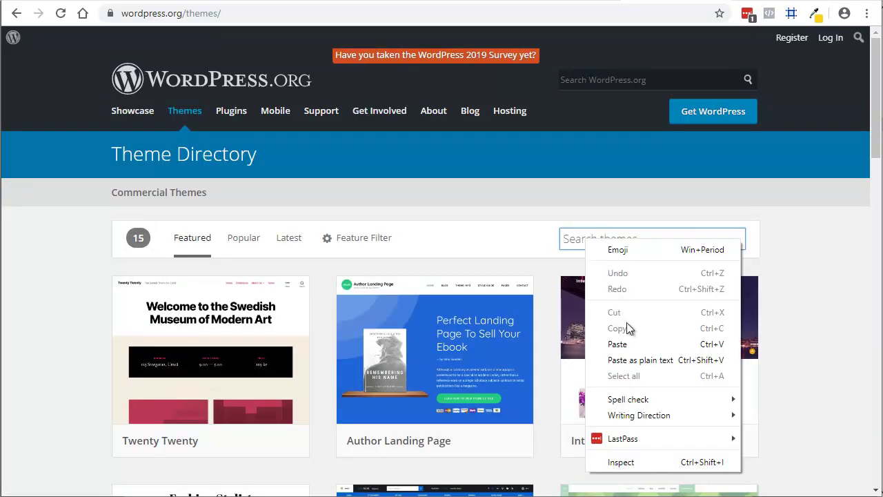
pyautogui.click(624, 341)
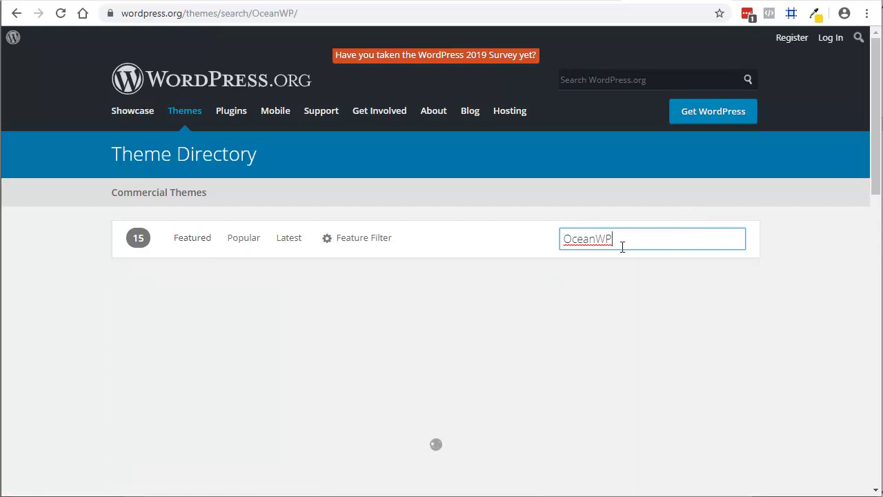
pyautogui.moveTo(184, 374)
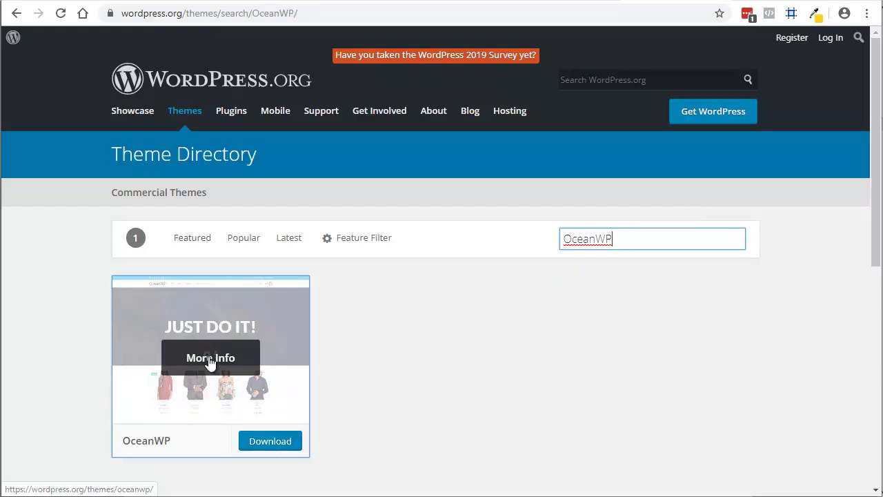
pyautogui.click(210, 358)
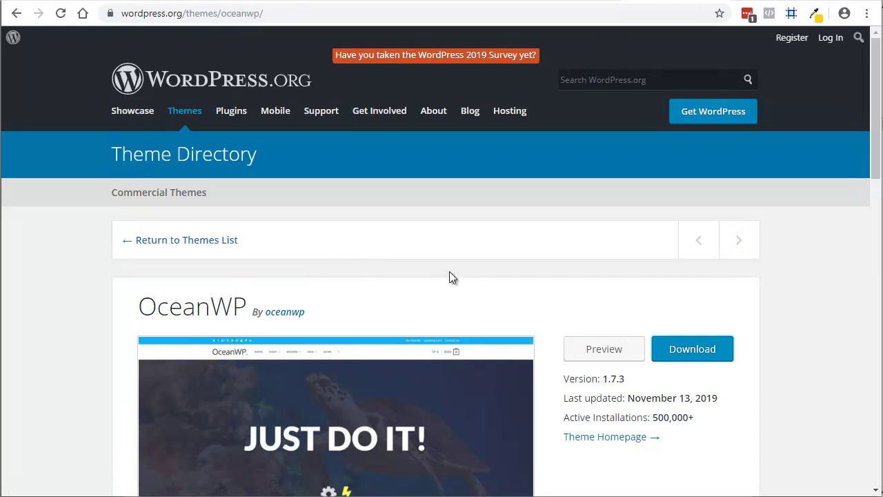
pyautogui.scroll(-2, 449, 272)
pyautogui.moveTo(568, 259); pyautogui.dragTo(718, 266)
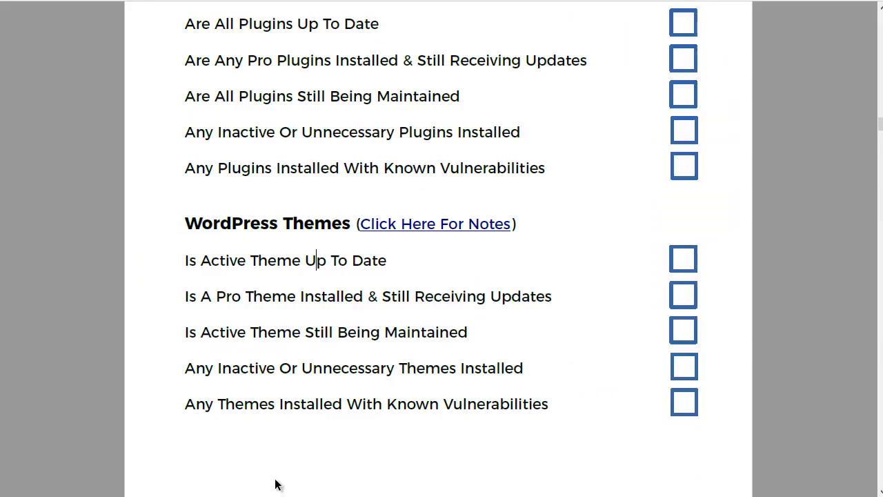
# Scroll the checklist PDF down to the WordPress Themes items.
pyautogui.scroll(-1, 366, 359)
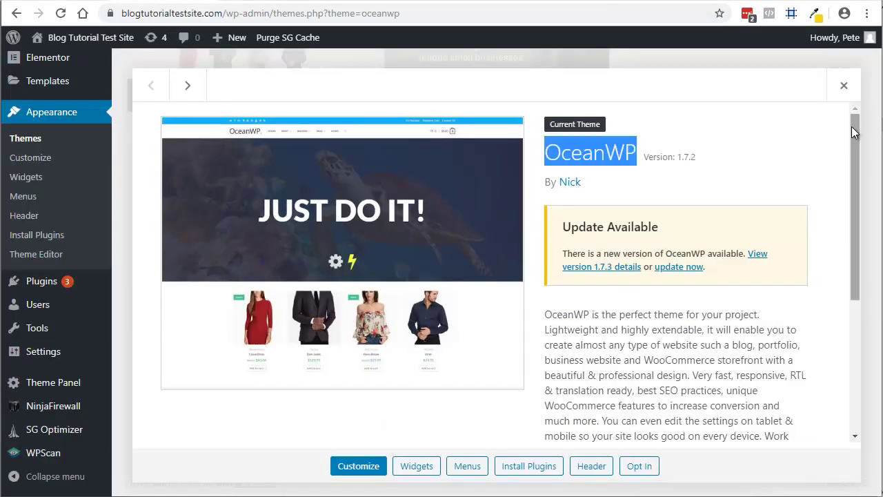
# Close the OceanWP details to list all three themes, then revisit the Ocean Extra vulnerability results.
pyautogui.click(847, 86)
pyautogui.scroll(1, 445, 330)
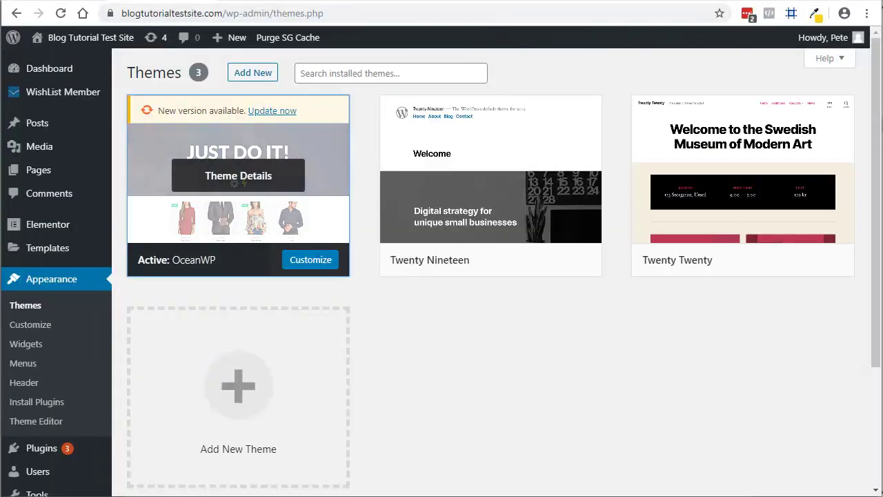
pyautogui.click(578, 2)
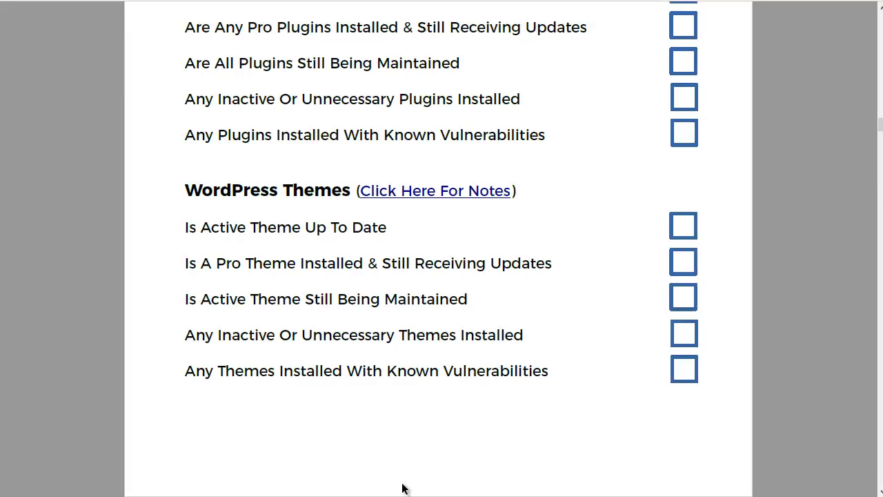
pyautogui.scroll(-5, 447, 349)
pyautogui.scroll(-2, 447, 349)
# Scroll the checklist down to the General Points advice on suspicious short links in comments and emails.
pyautogui.scroll(-1, 447, 348)
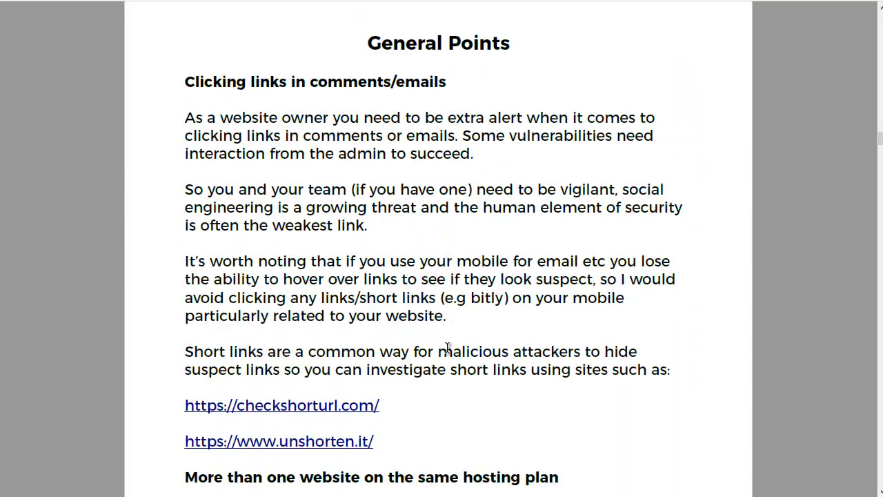
pyautogui.scroll(-1, 447, 346)
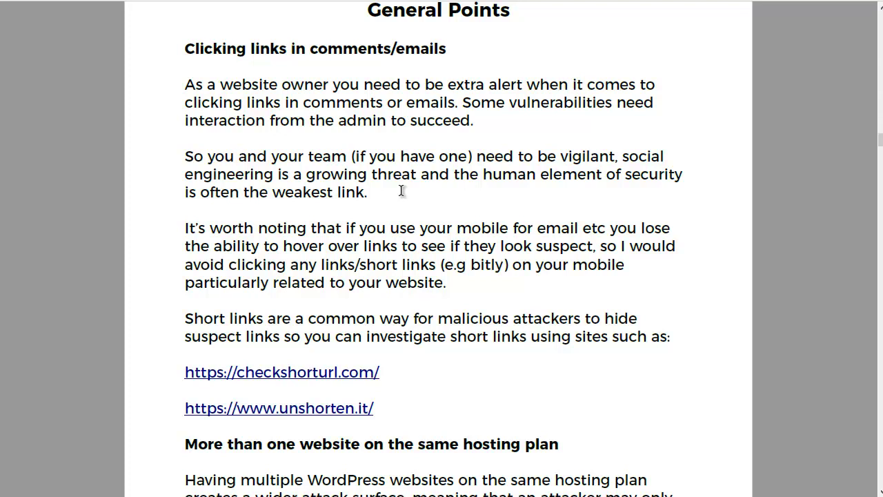
pyautogui.scroll(-2, 402, 191)
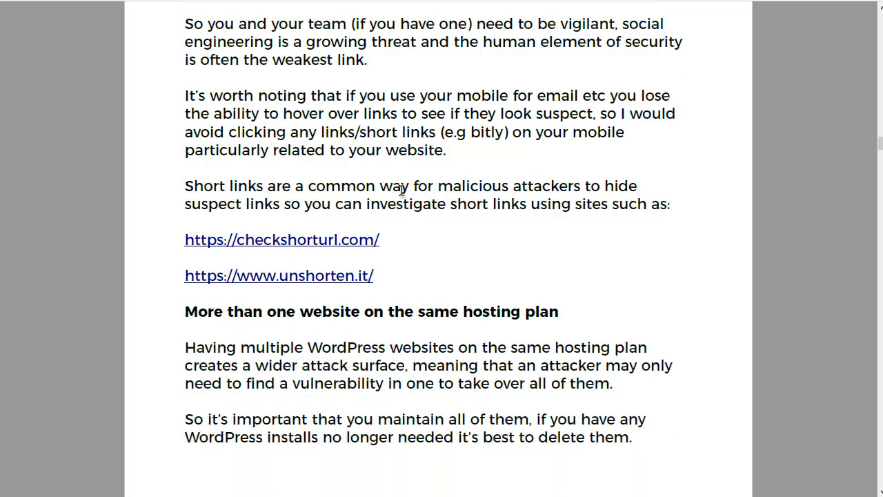
pyautogui.scroll(-2, 401, 191)
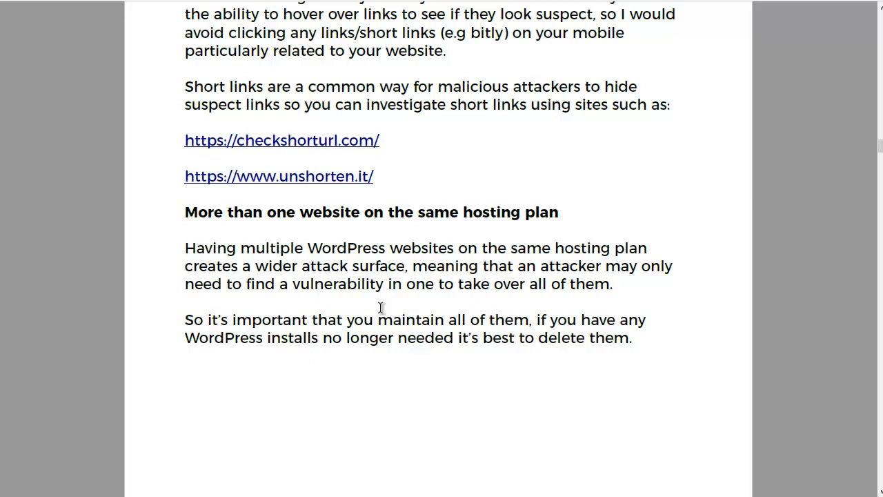
pyautogui.scroll(-3, 380, 307)
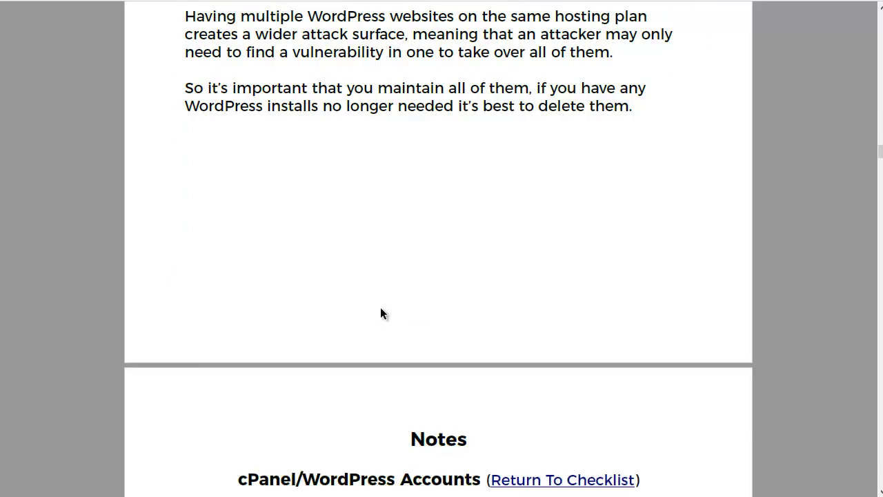
pyautogui.scroll(4, 381, 309)
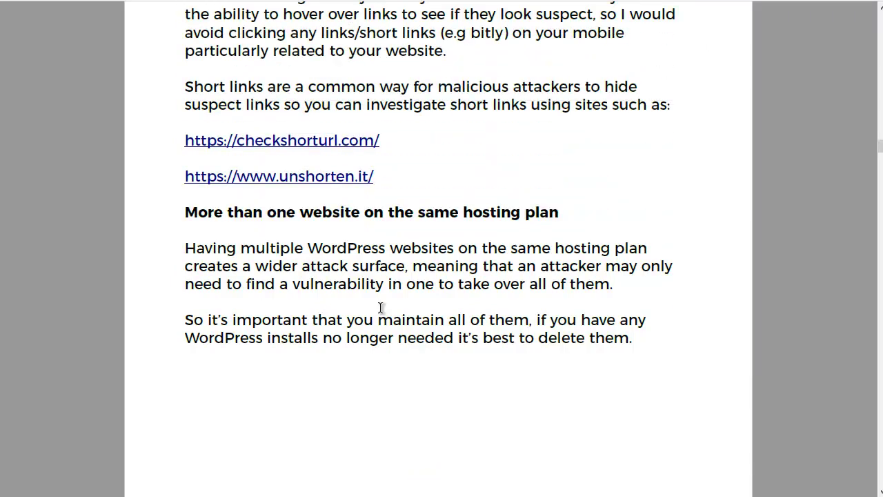
pyautogui.scroll(4, 380, 307)
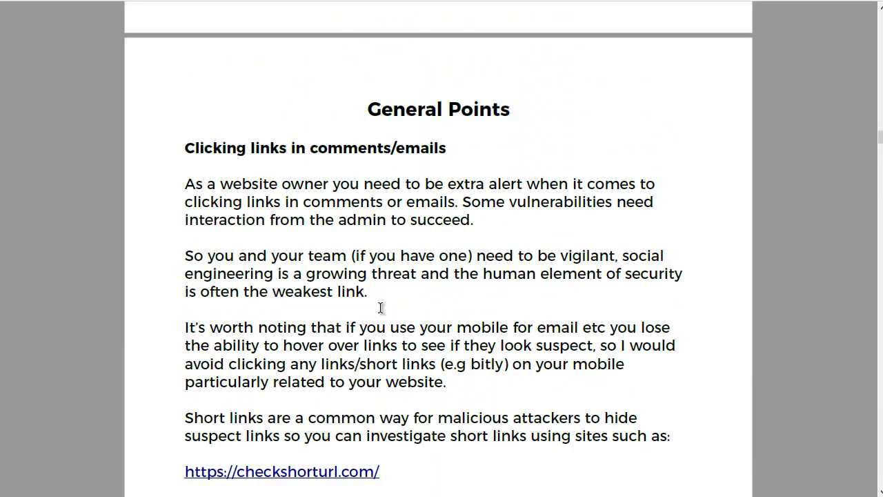